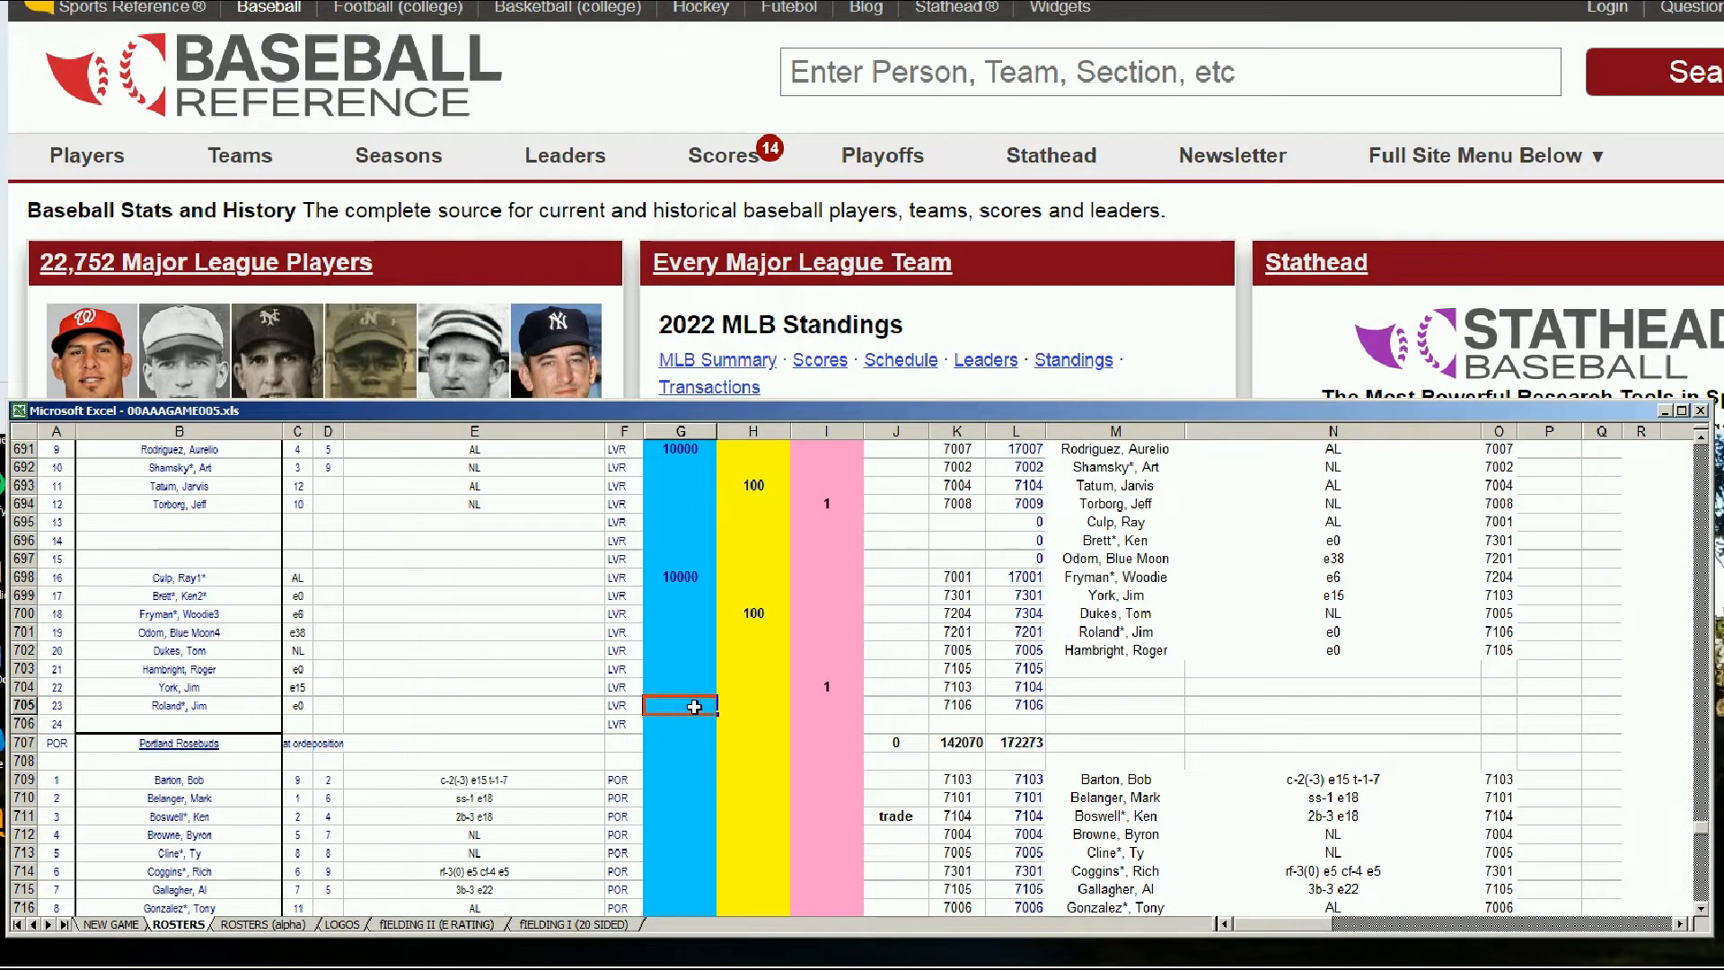
Go down the ROSTERS sheet to the Portland Rosebuds roster
key("Down")
key("Down")
key("Down")
key("Down")
key("Down")
key("Down")
key("Down")
key("Down")
key("Down")
key("Down")
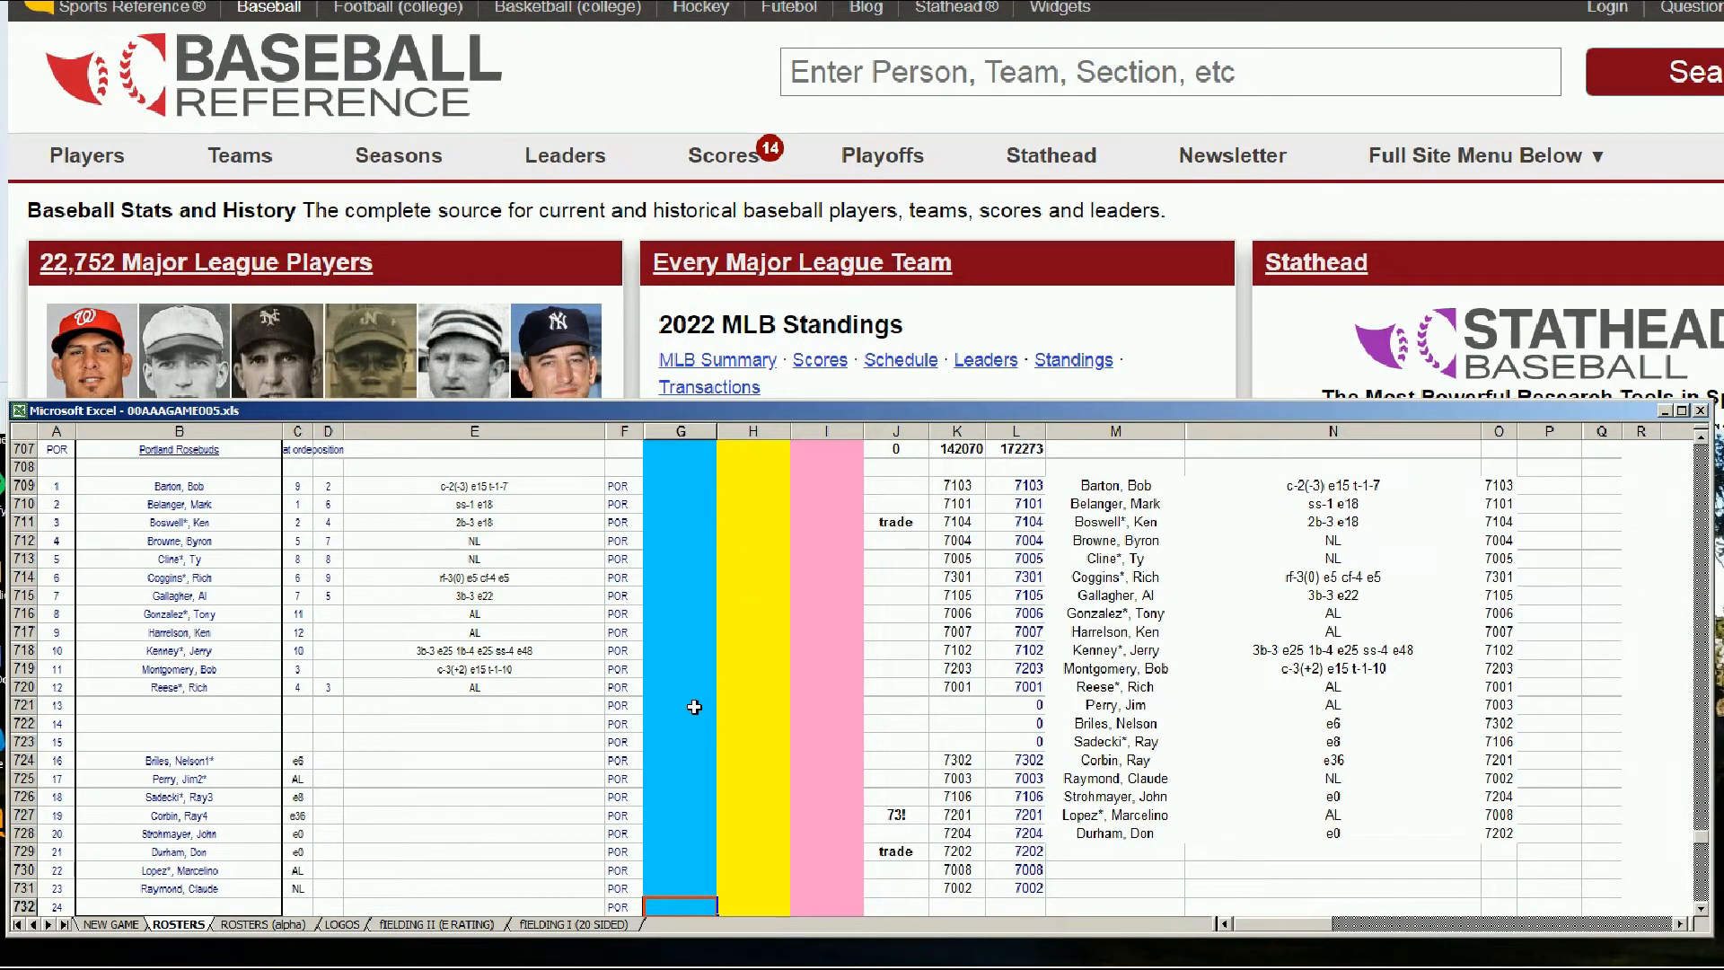
Look up Byron Browne on Baseball Reference and view his Standard Batting table
left_click(923, 72)
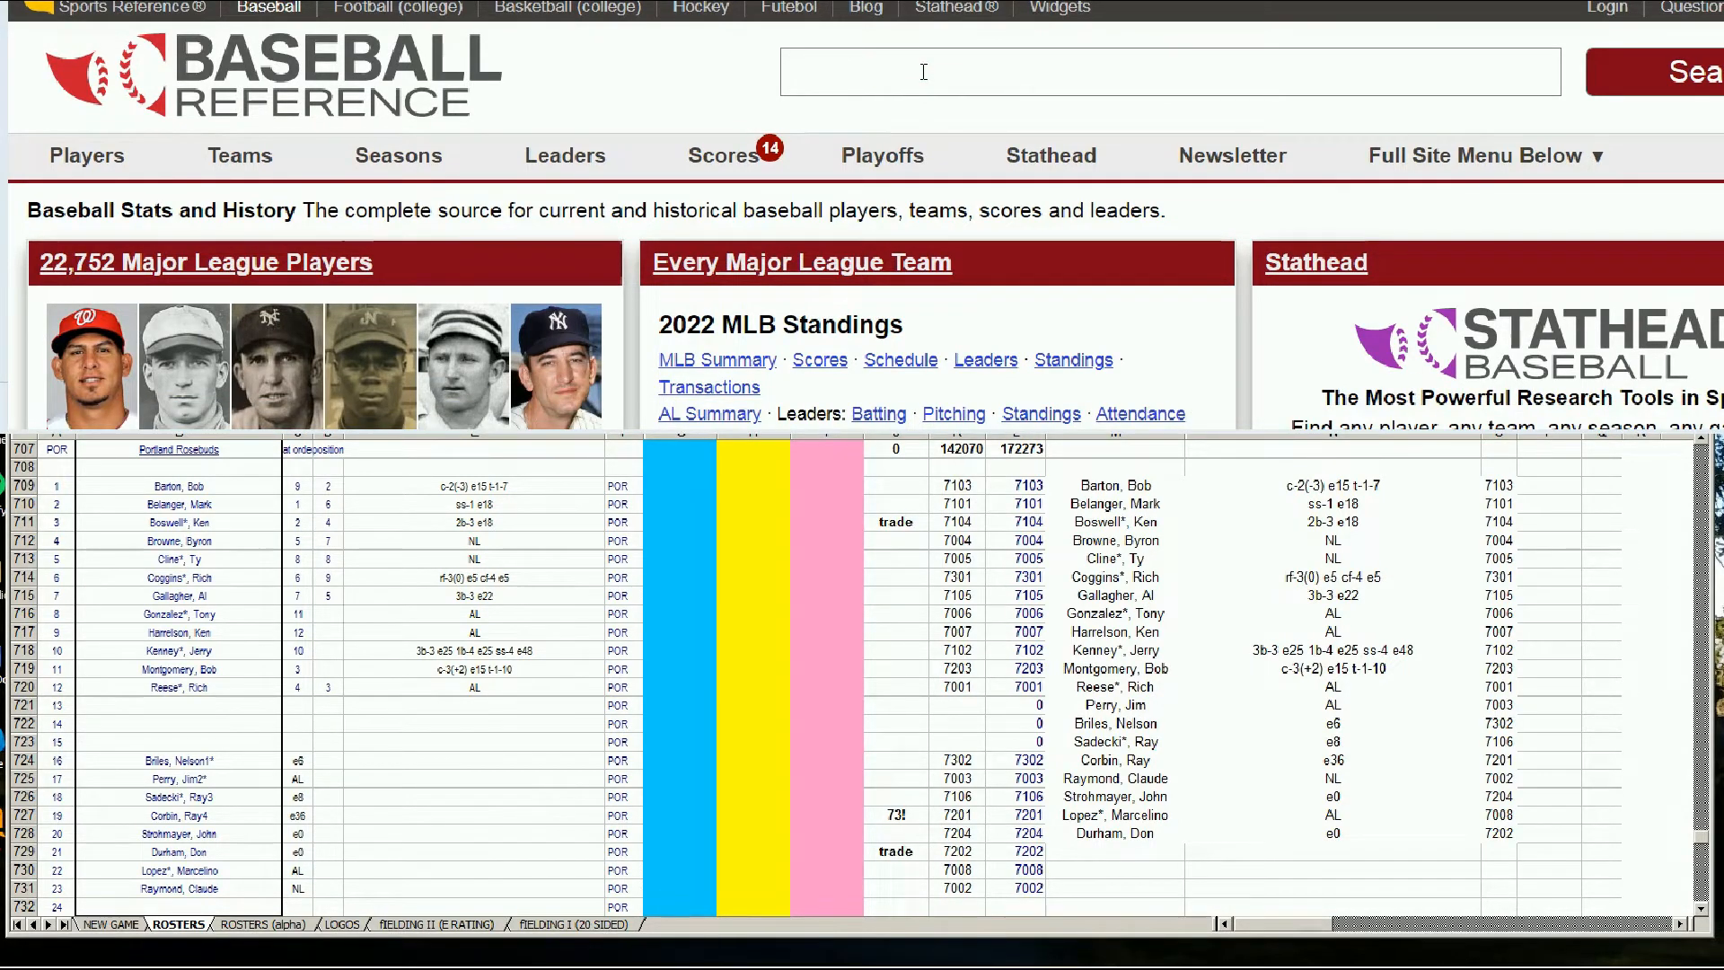
type("byron")
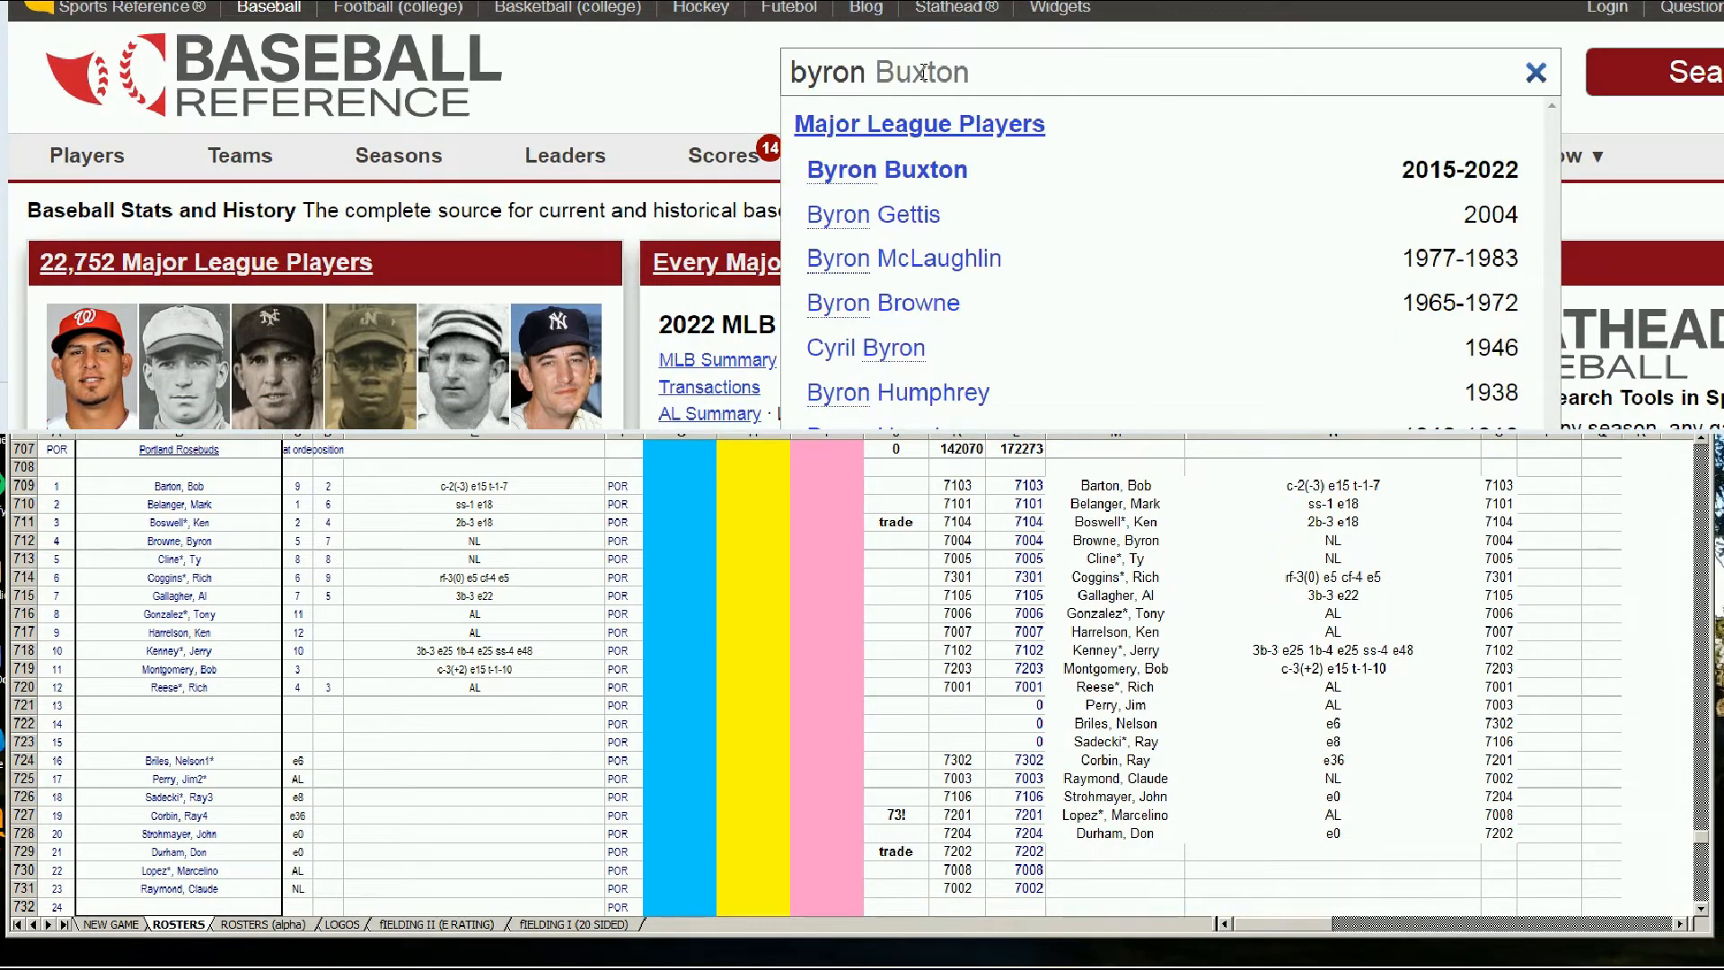
type(" brro")
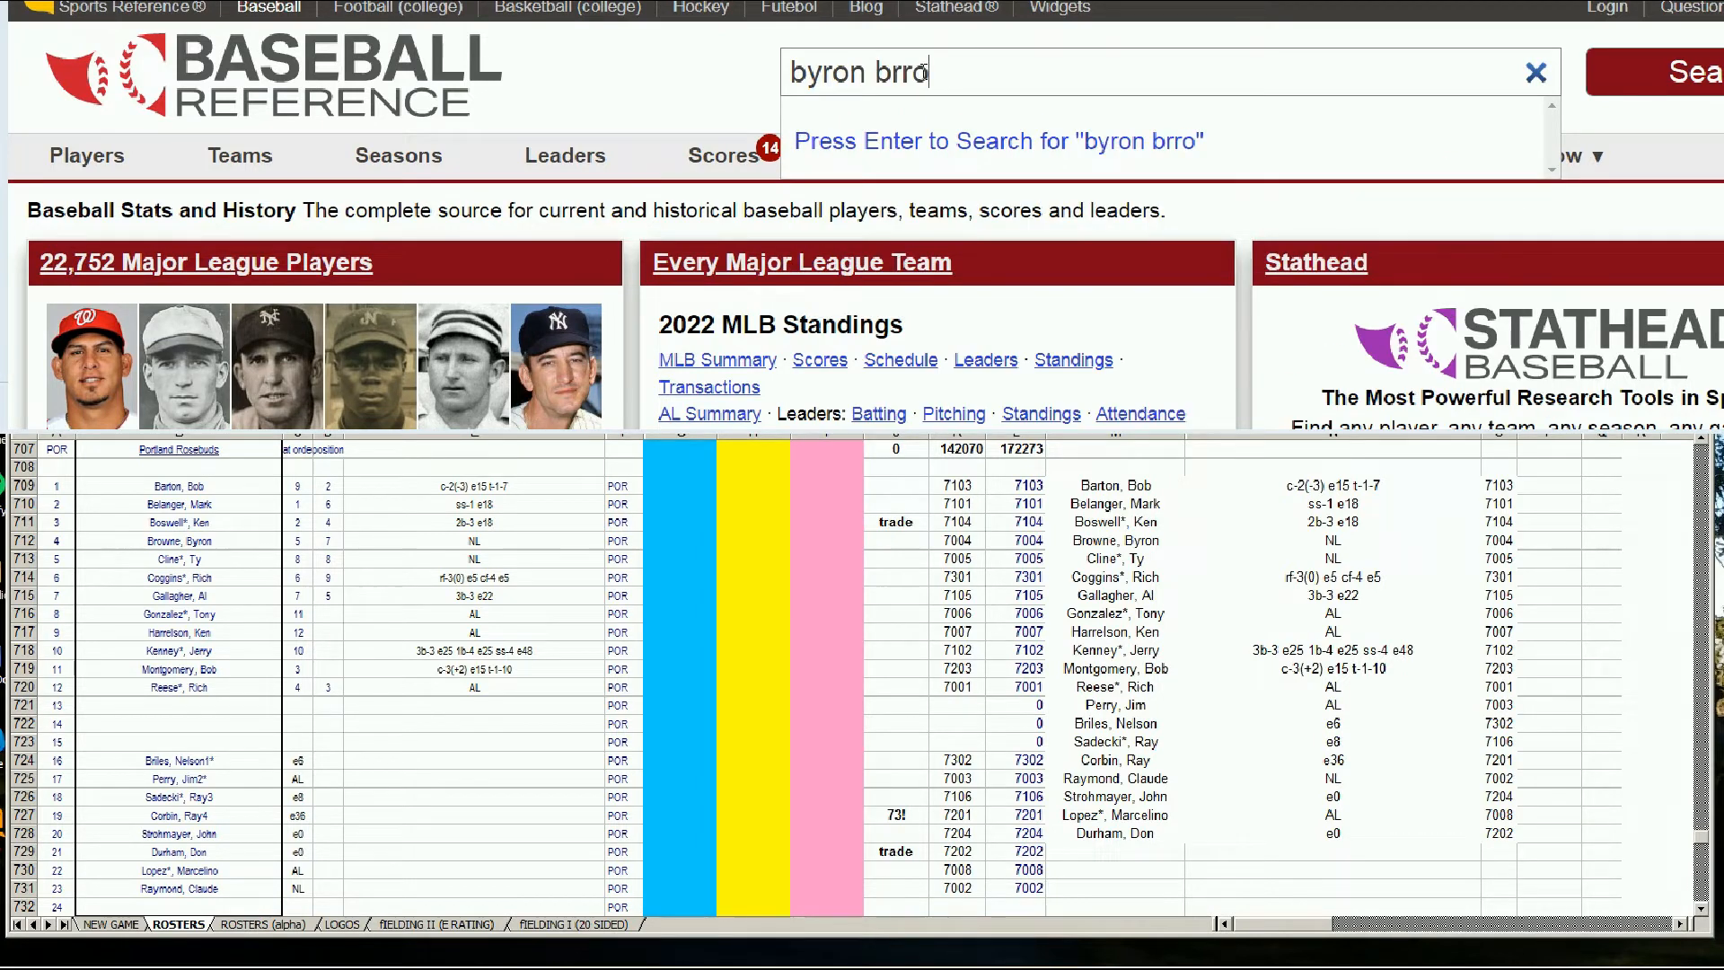
key("BackSpace")
key("BackSpace")
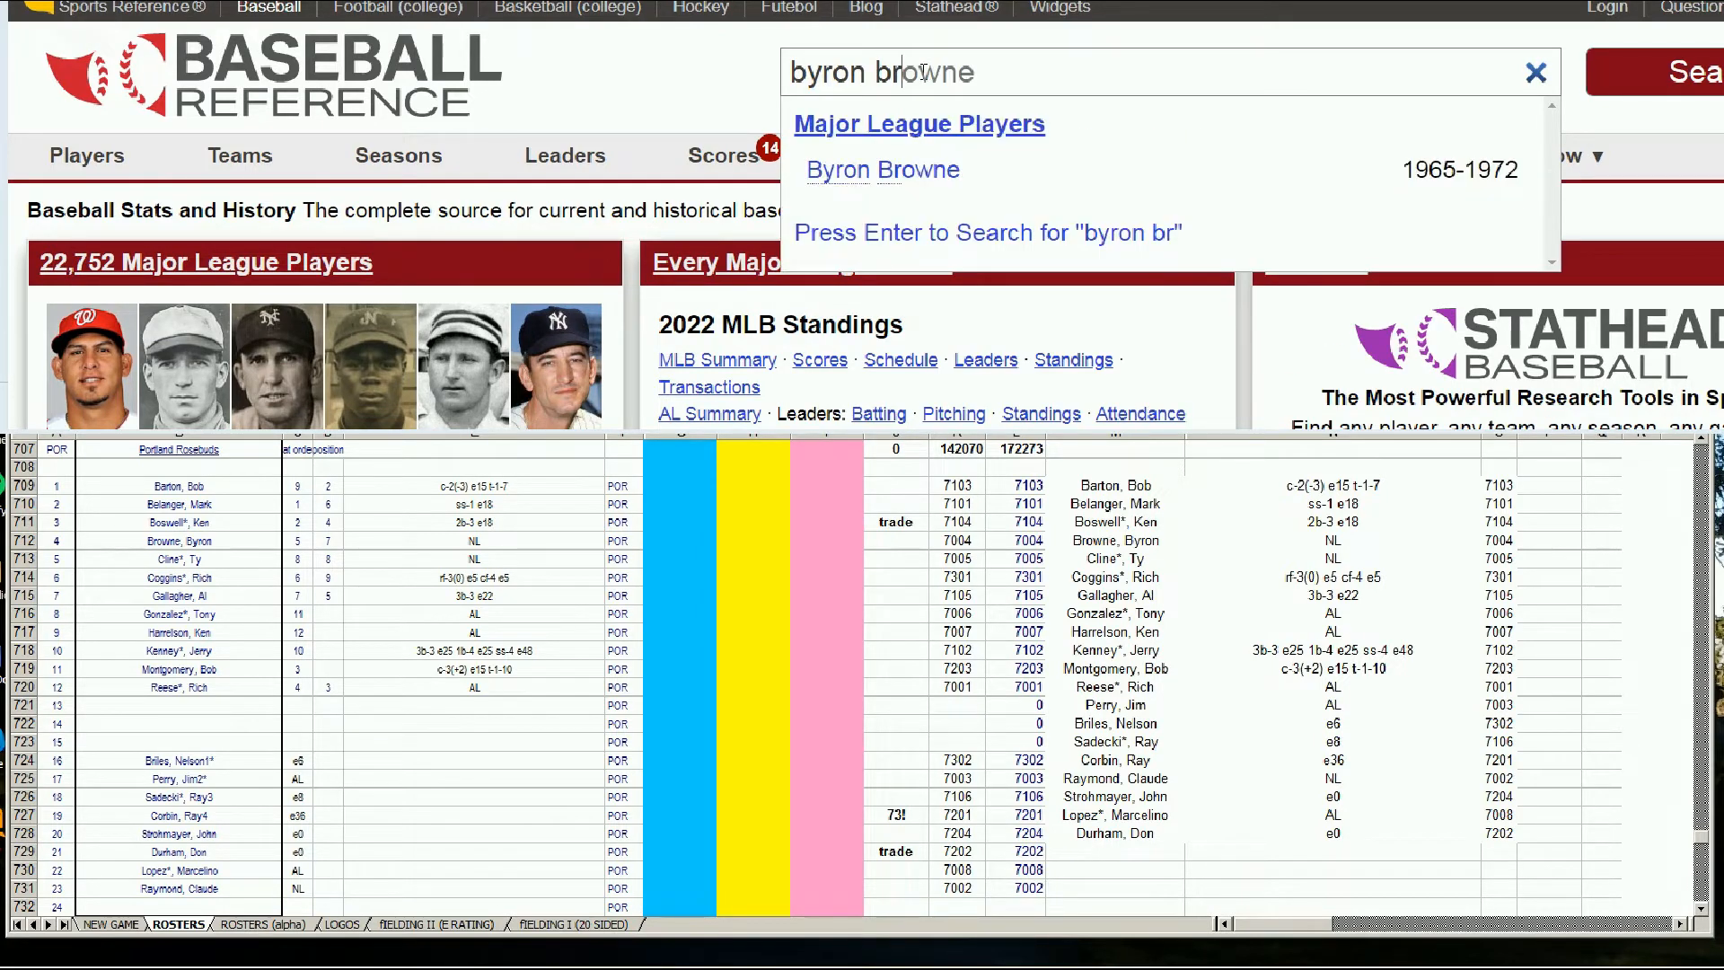
left_click(884, 169)
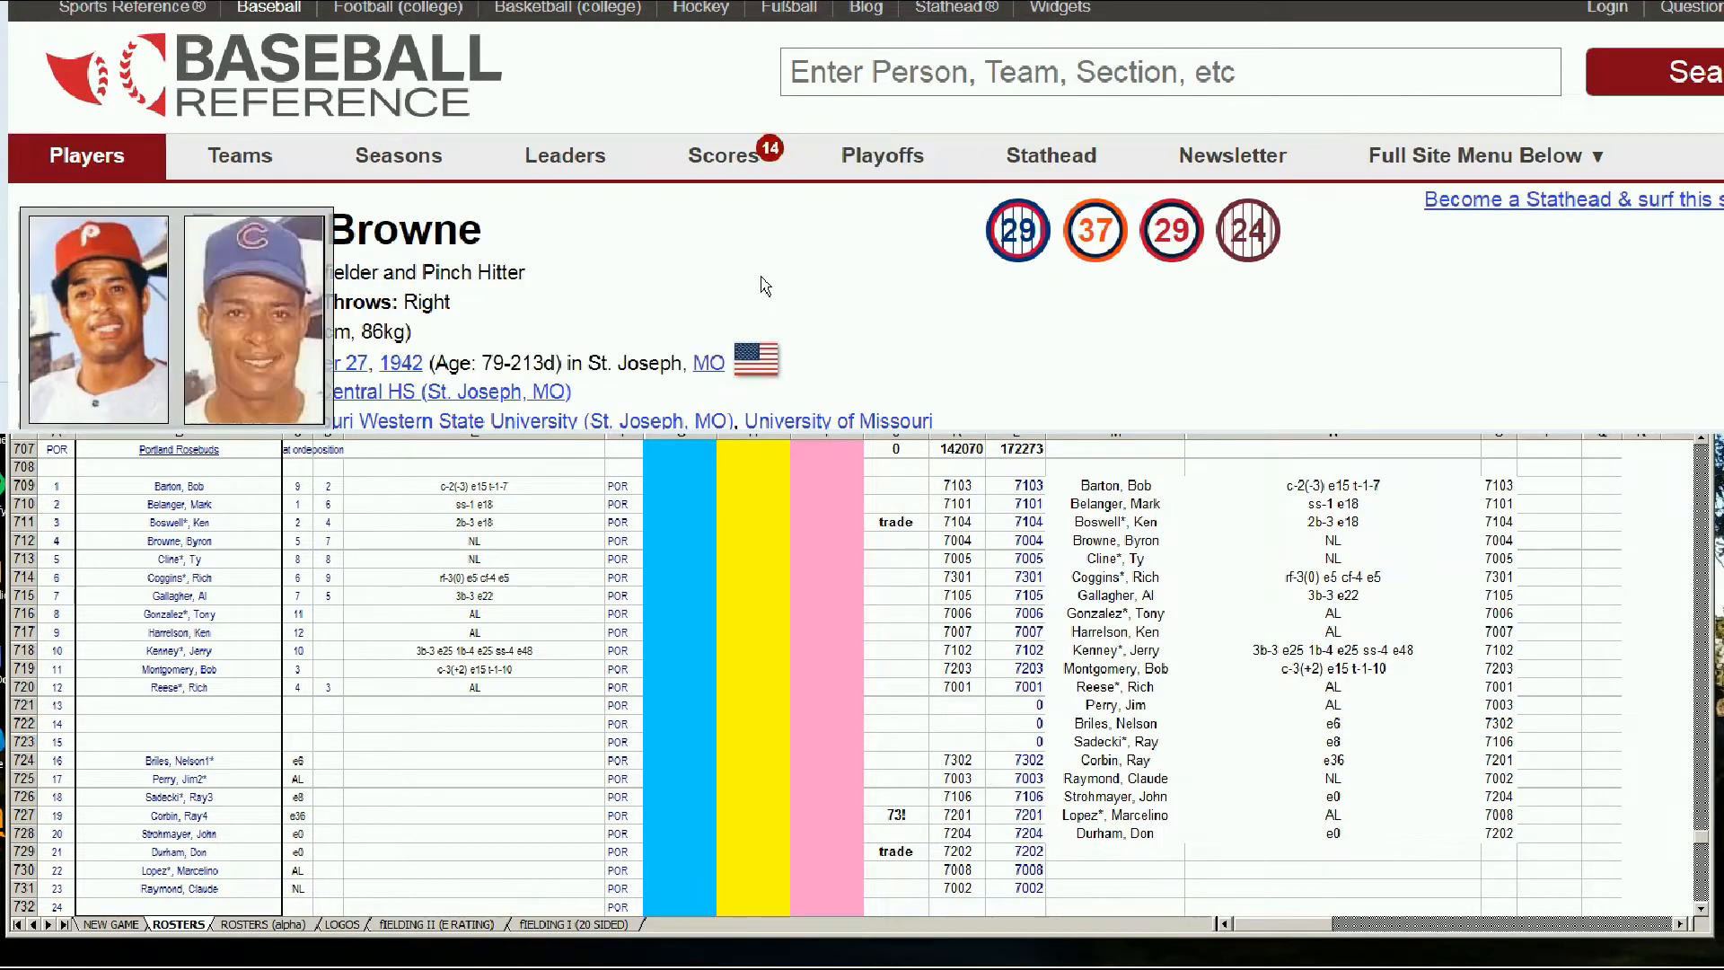
scroll(1077, 310, "down", 2)
scroll(1077, 309, "down", 9)
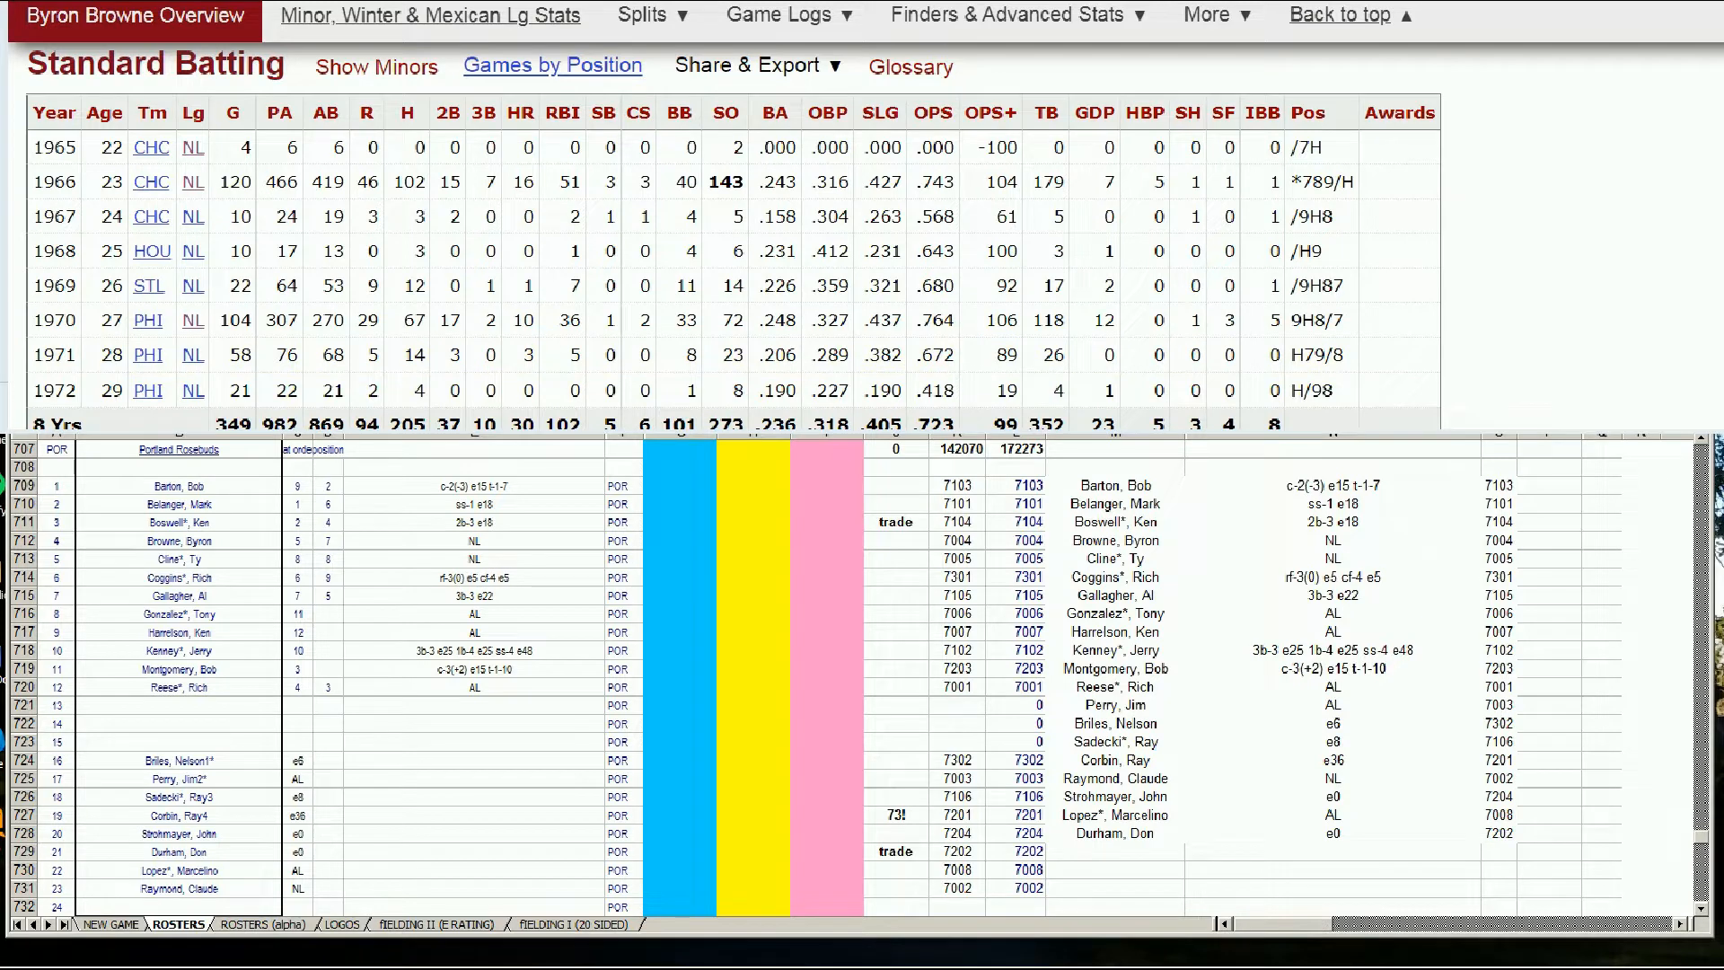
Open the 1971 (ORIGINAL) season roster from Gary's Strat-O-Matic page and check the Philadelphia Phillies players for Byron Browne
key("ctrl+t")
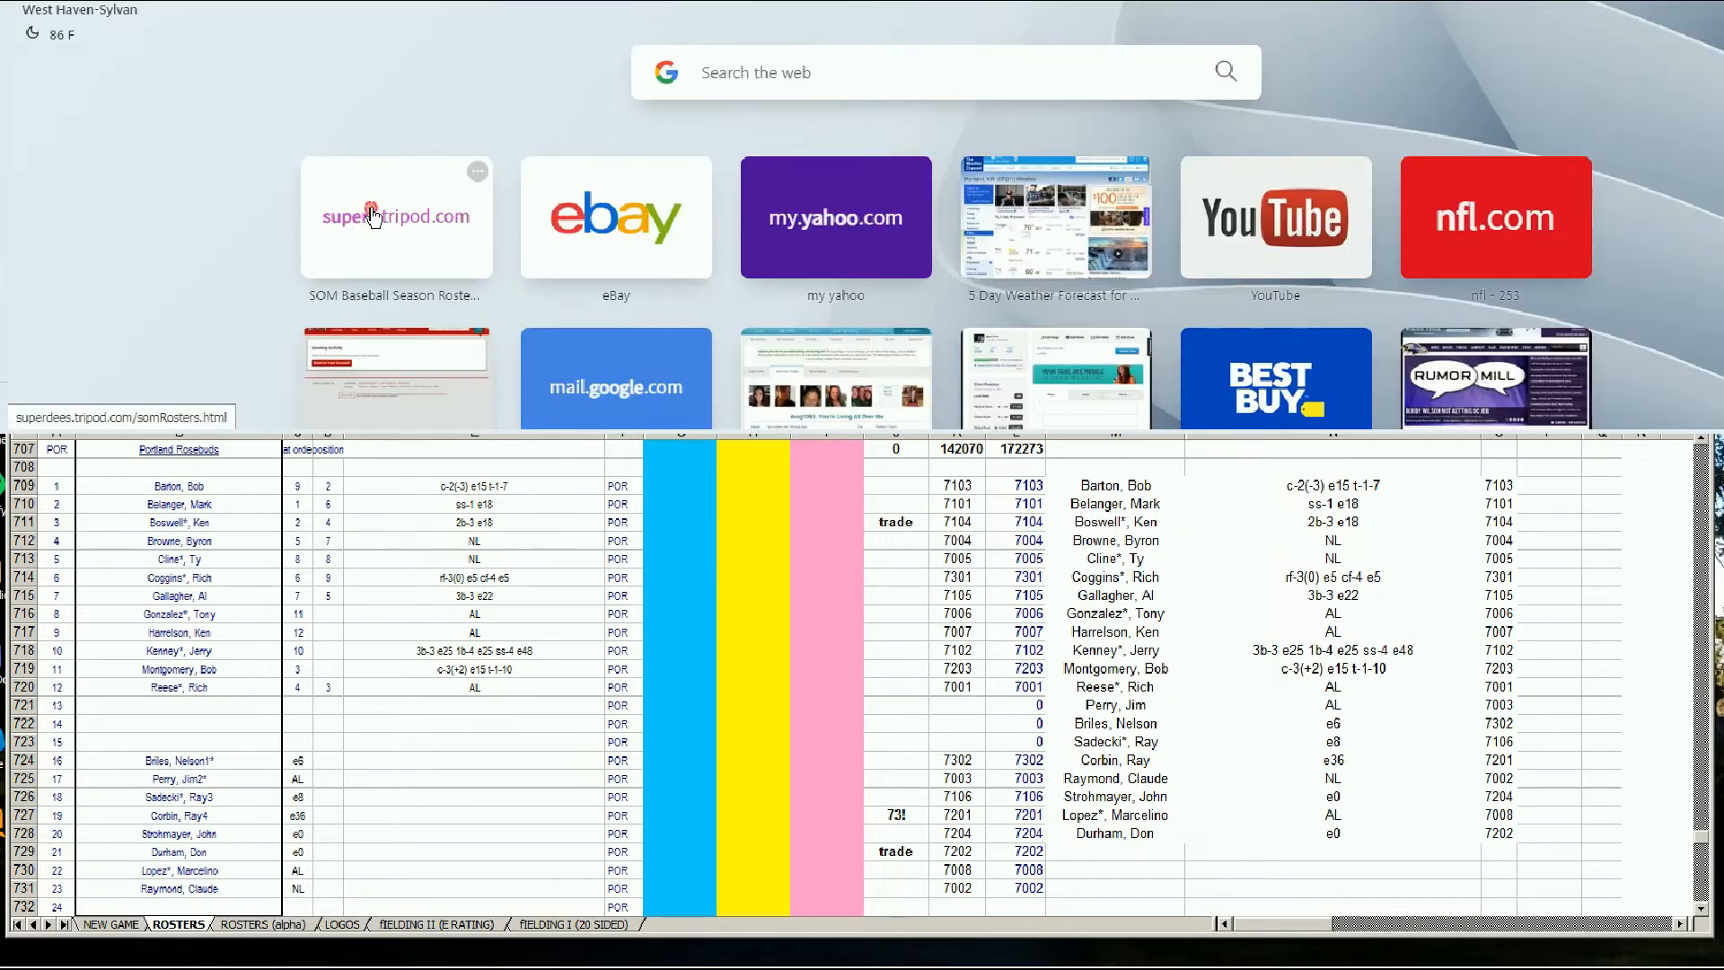
left_click(372, 212)
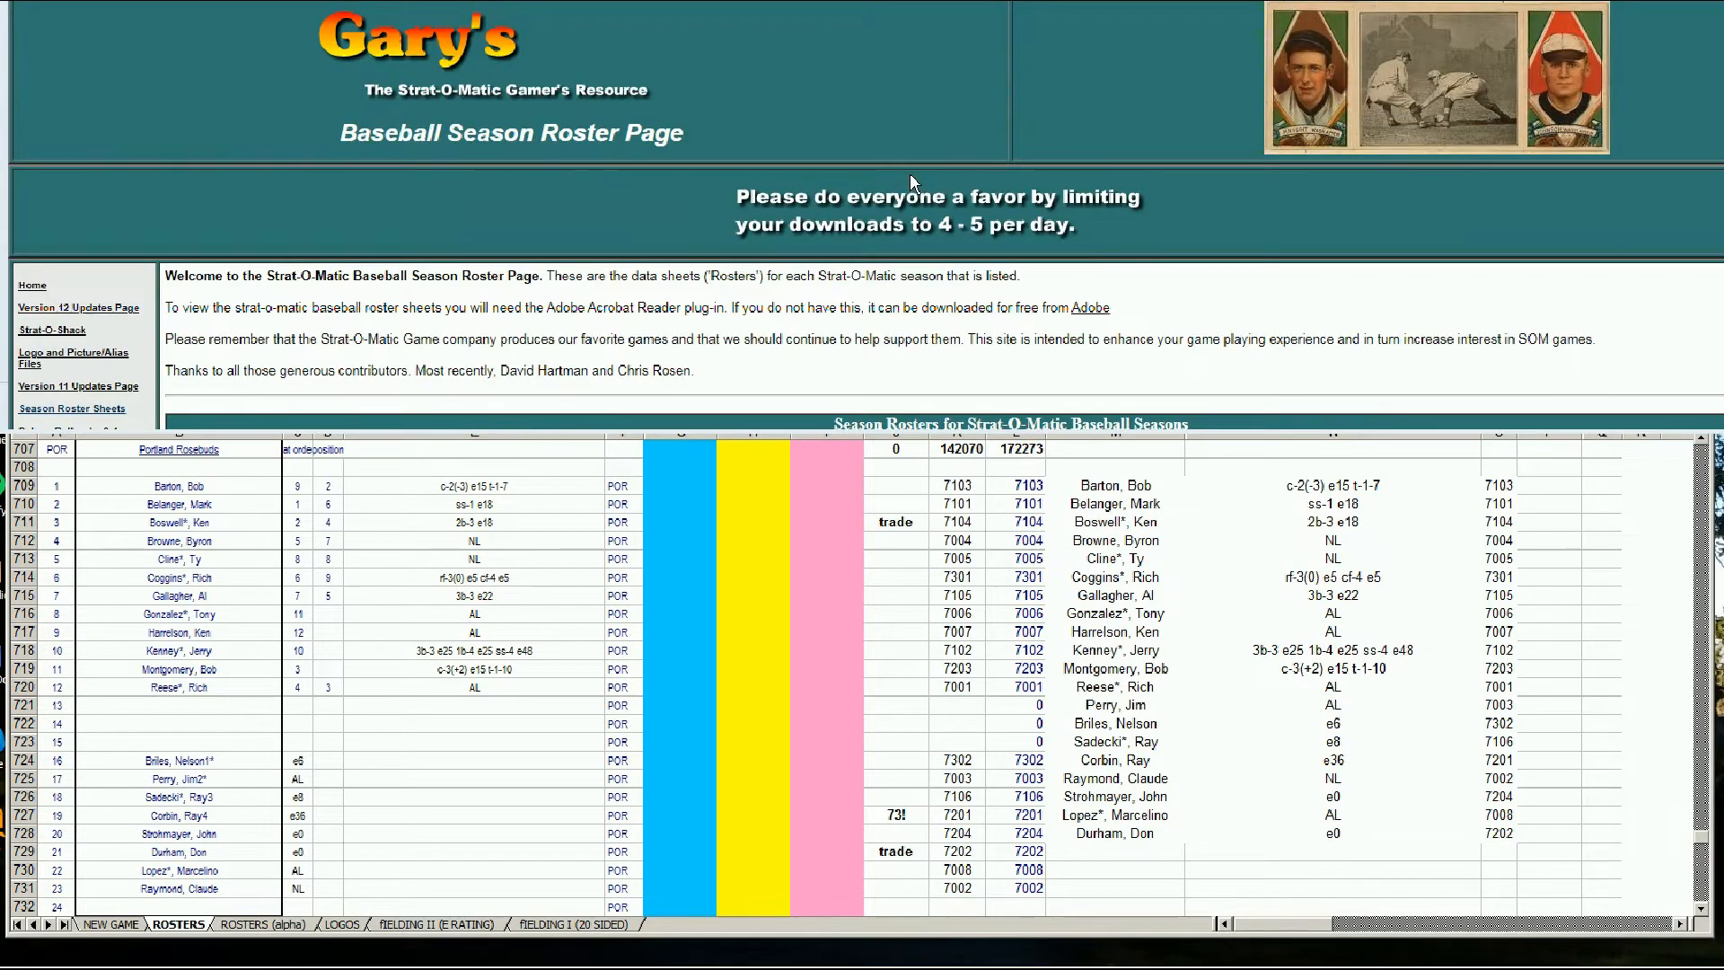
scroll(1675, 244, "down", 6)
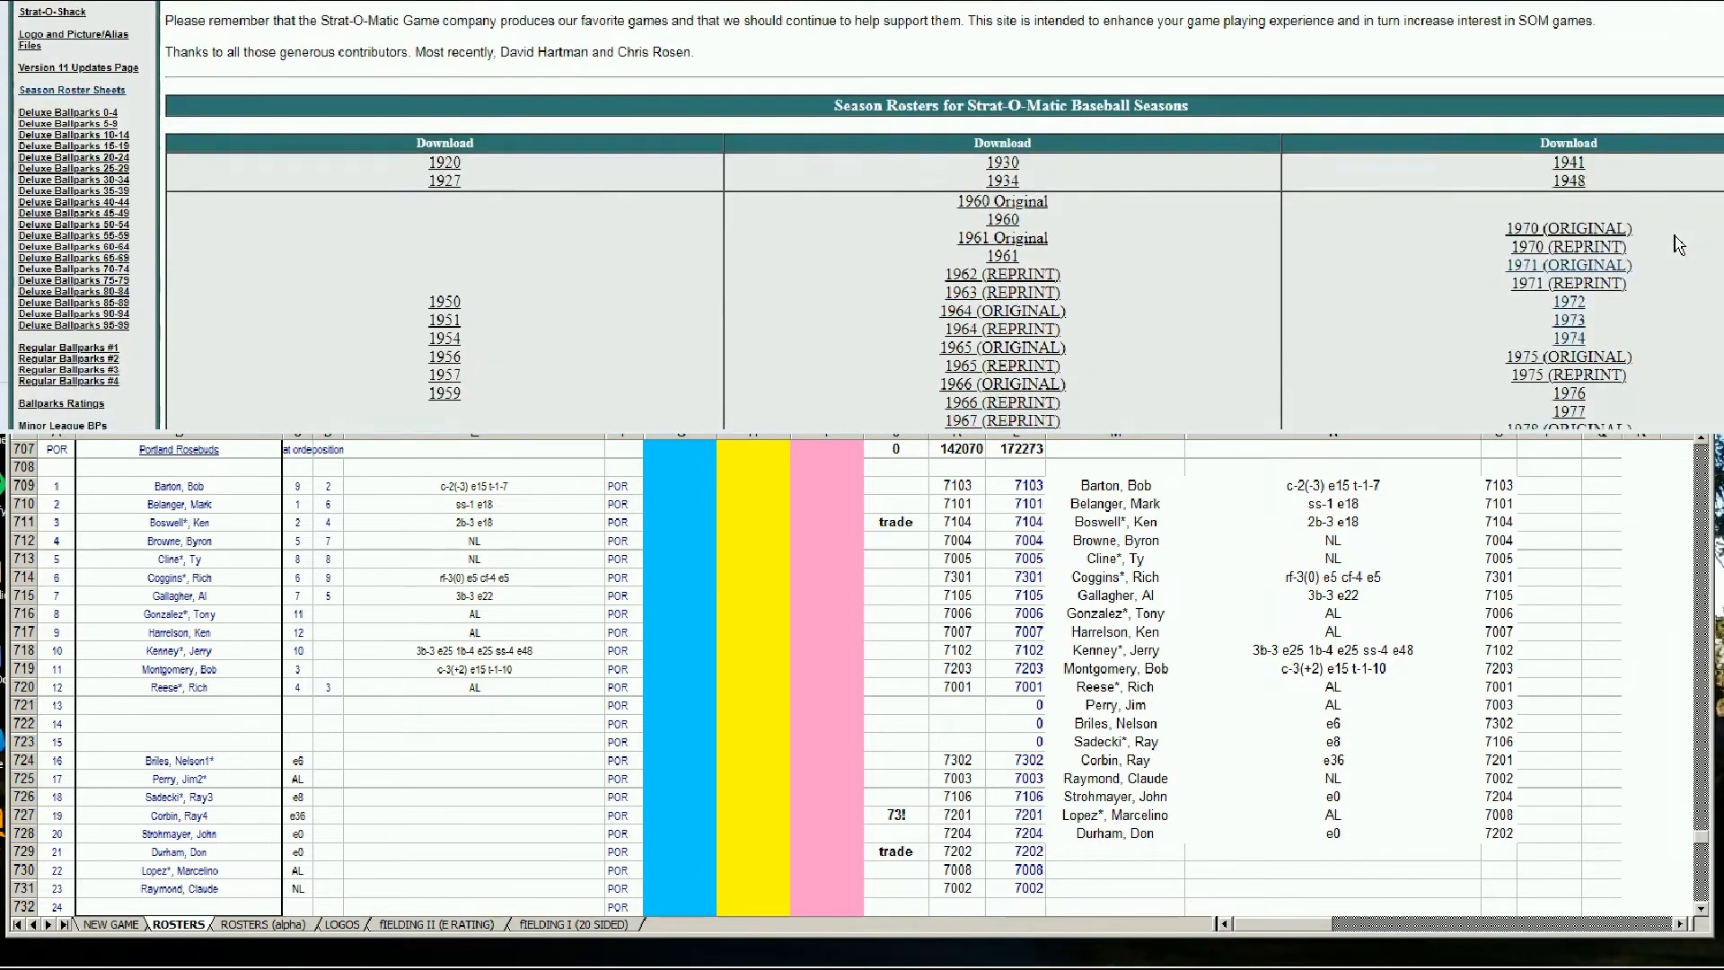
left_click(1583, 82)
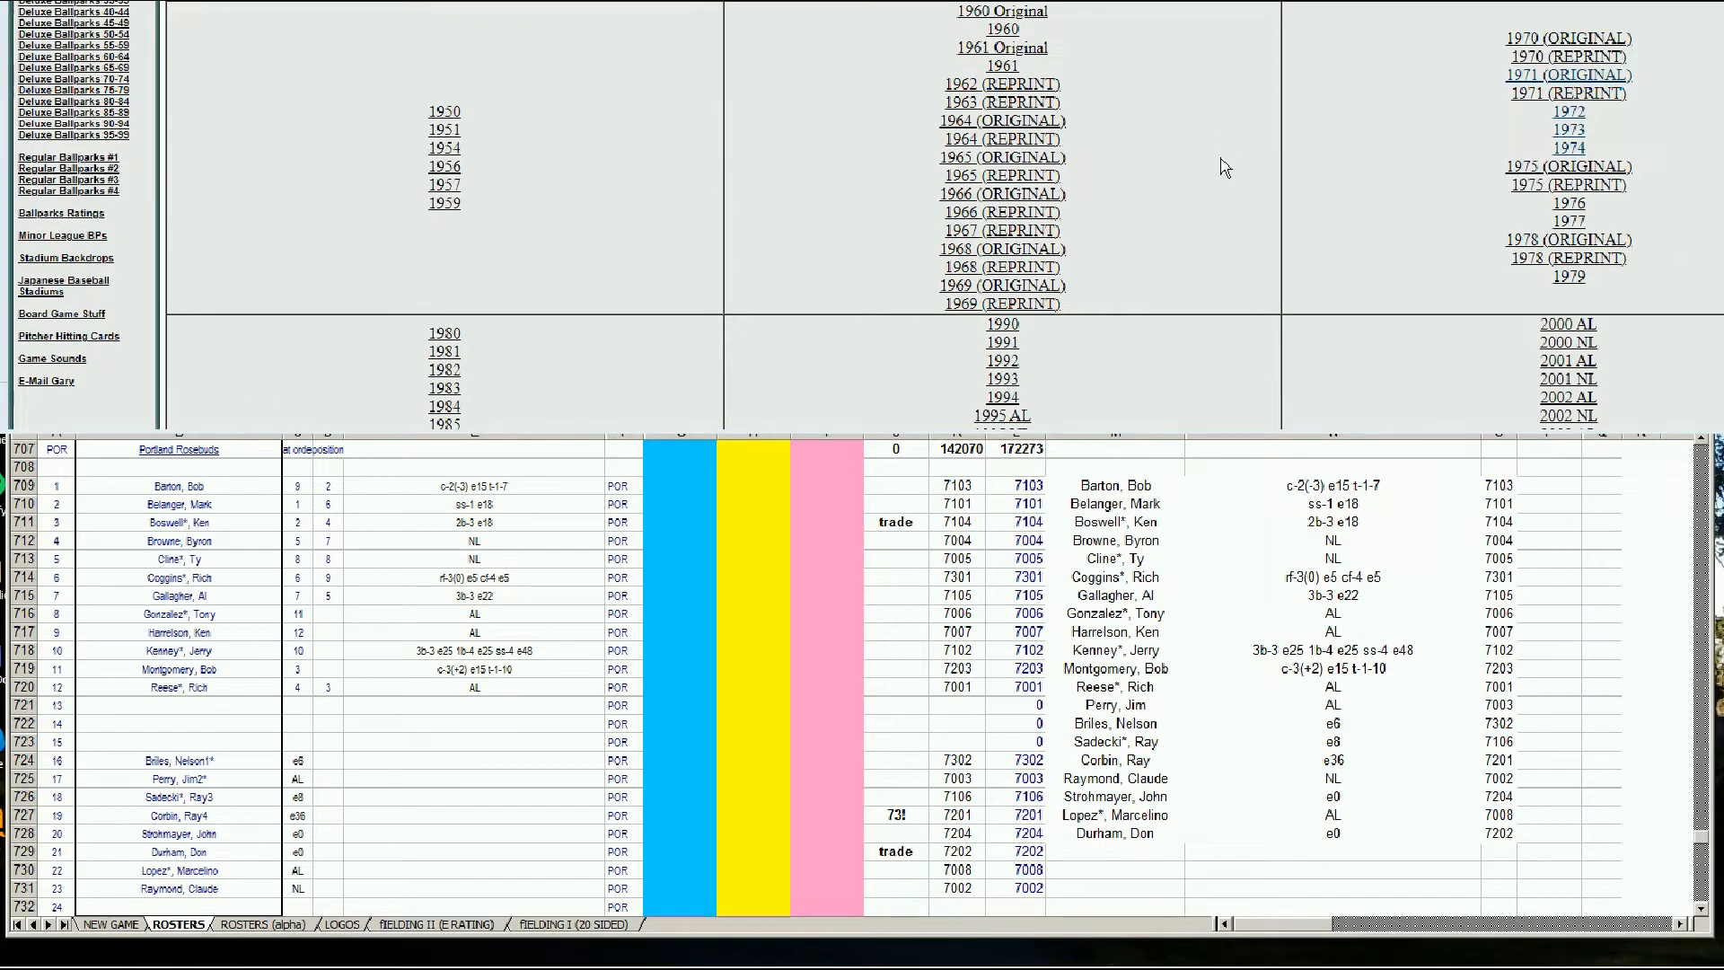
scroll(1237, 223, "down", 12)
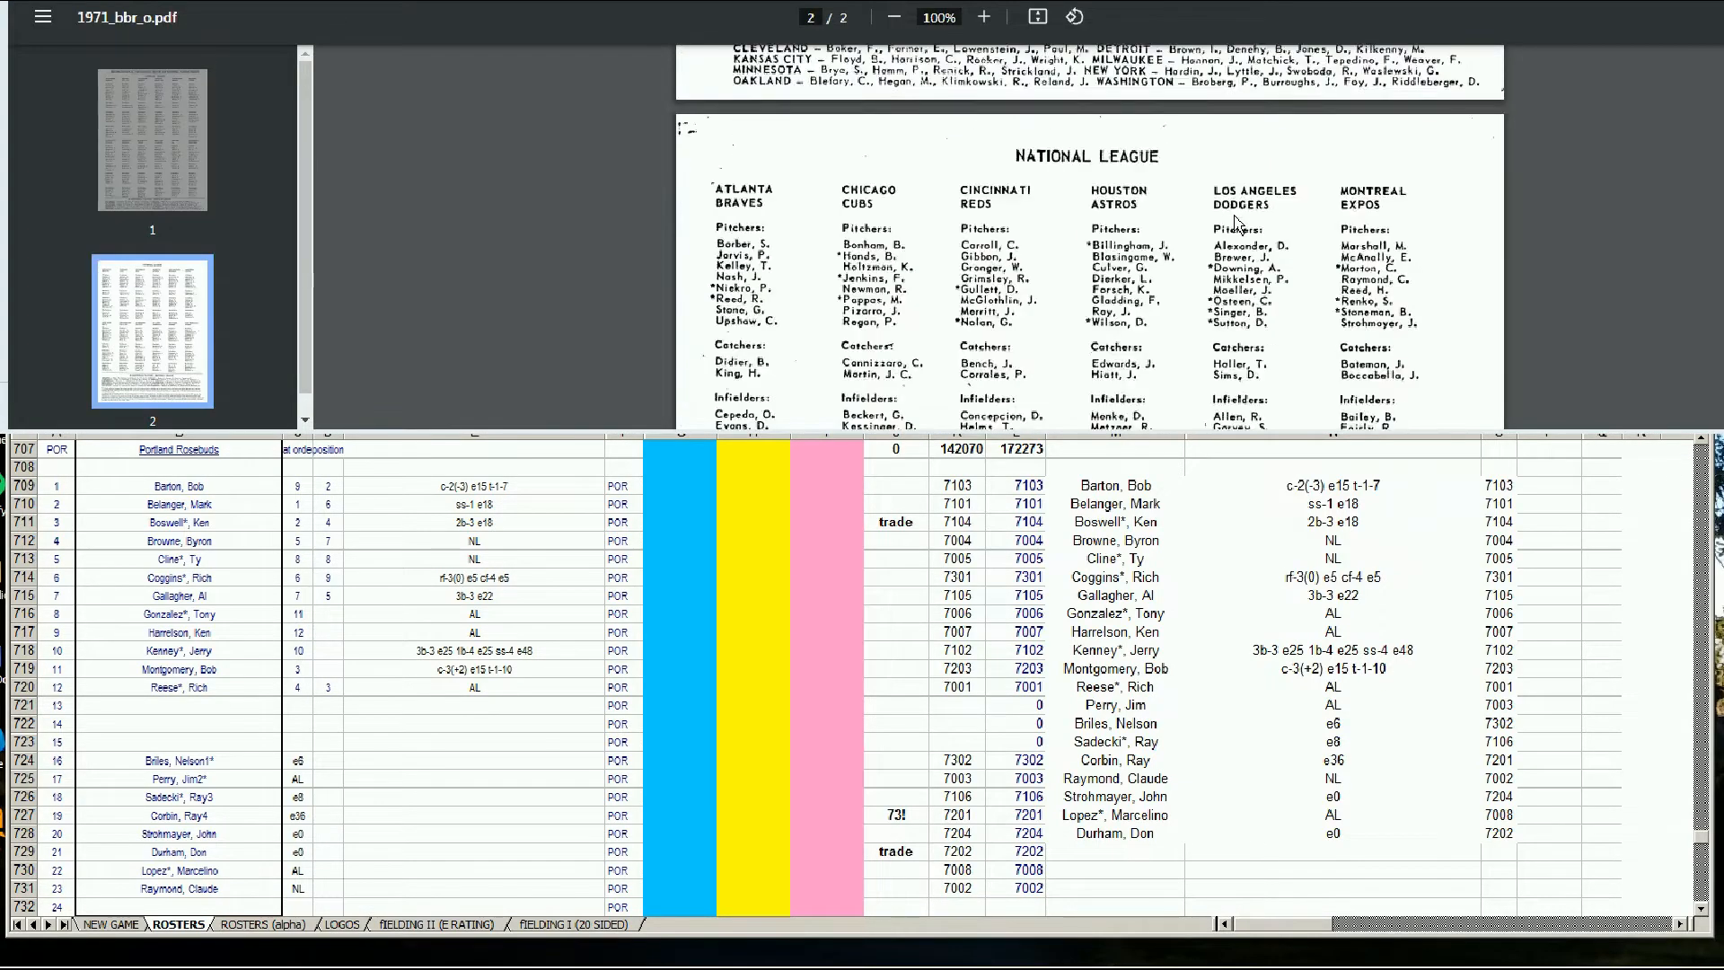
scroll(1237, 223, "up", 3)
scroll(1237, 223, "down", 3)
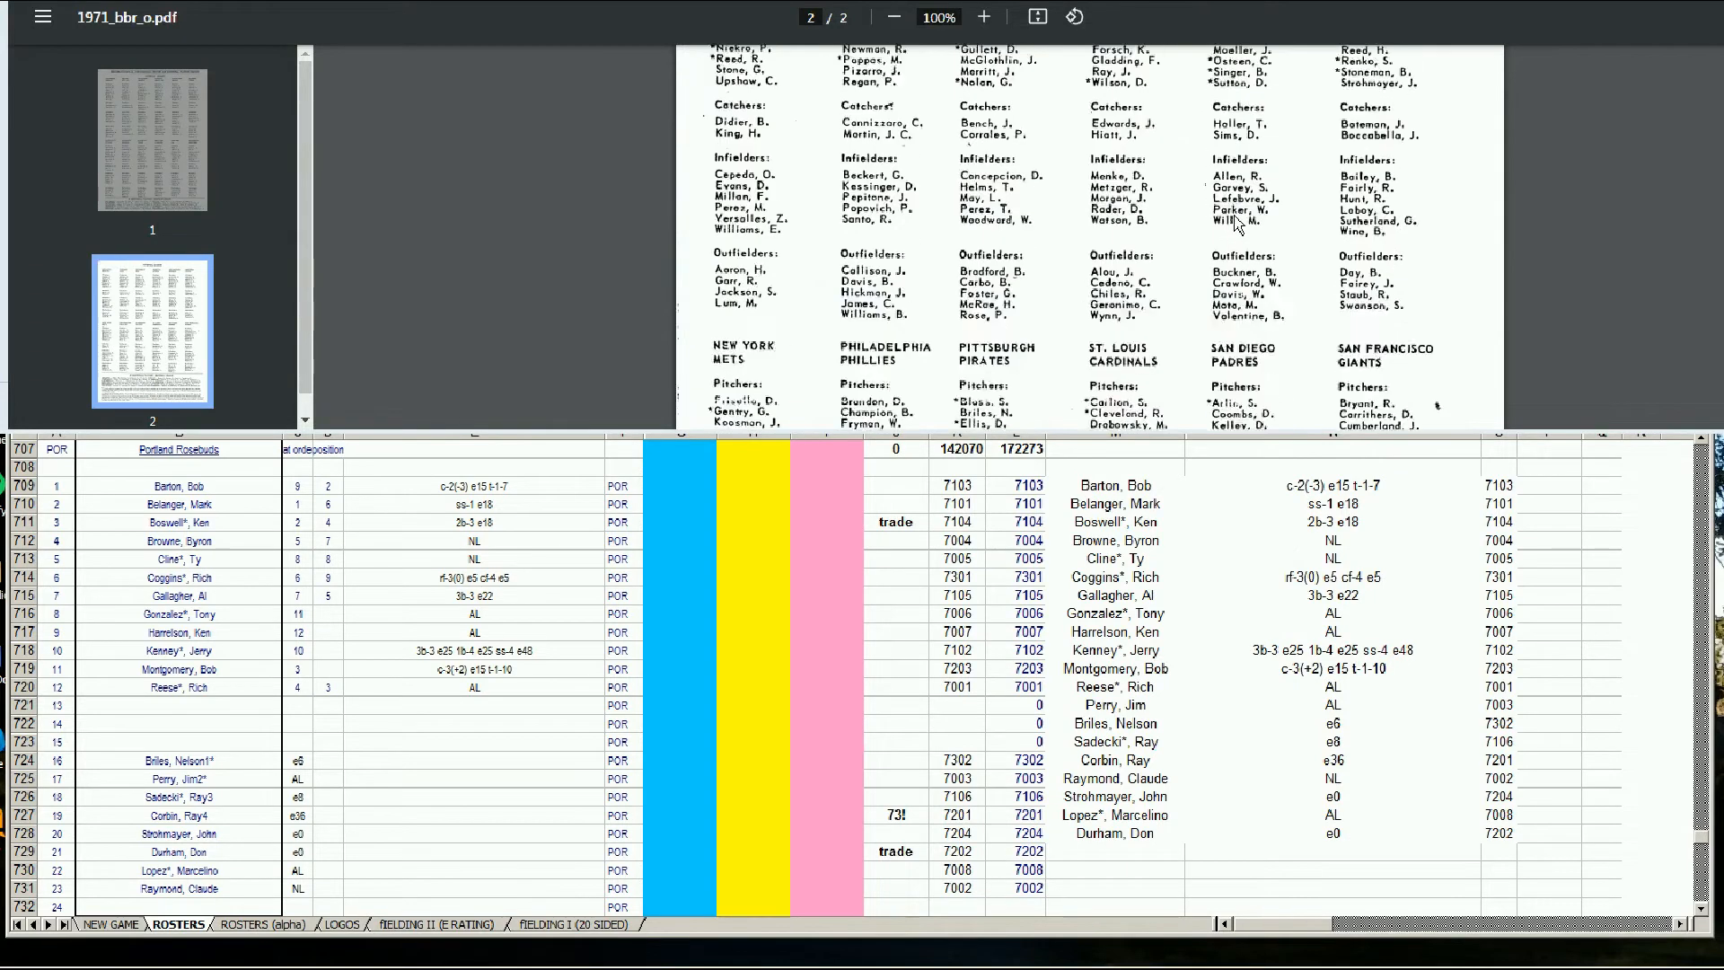
scroll(894, 287, "down", 2)
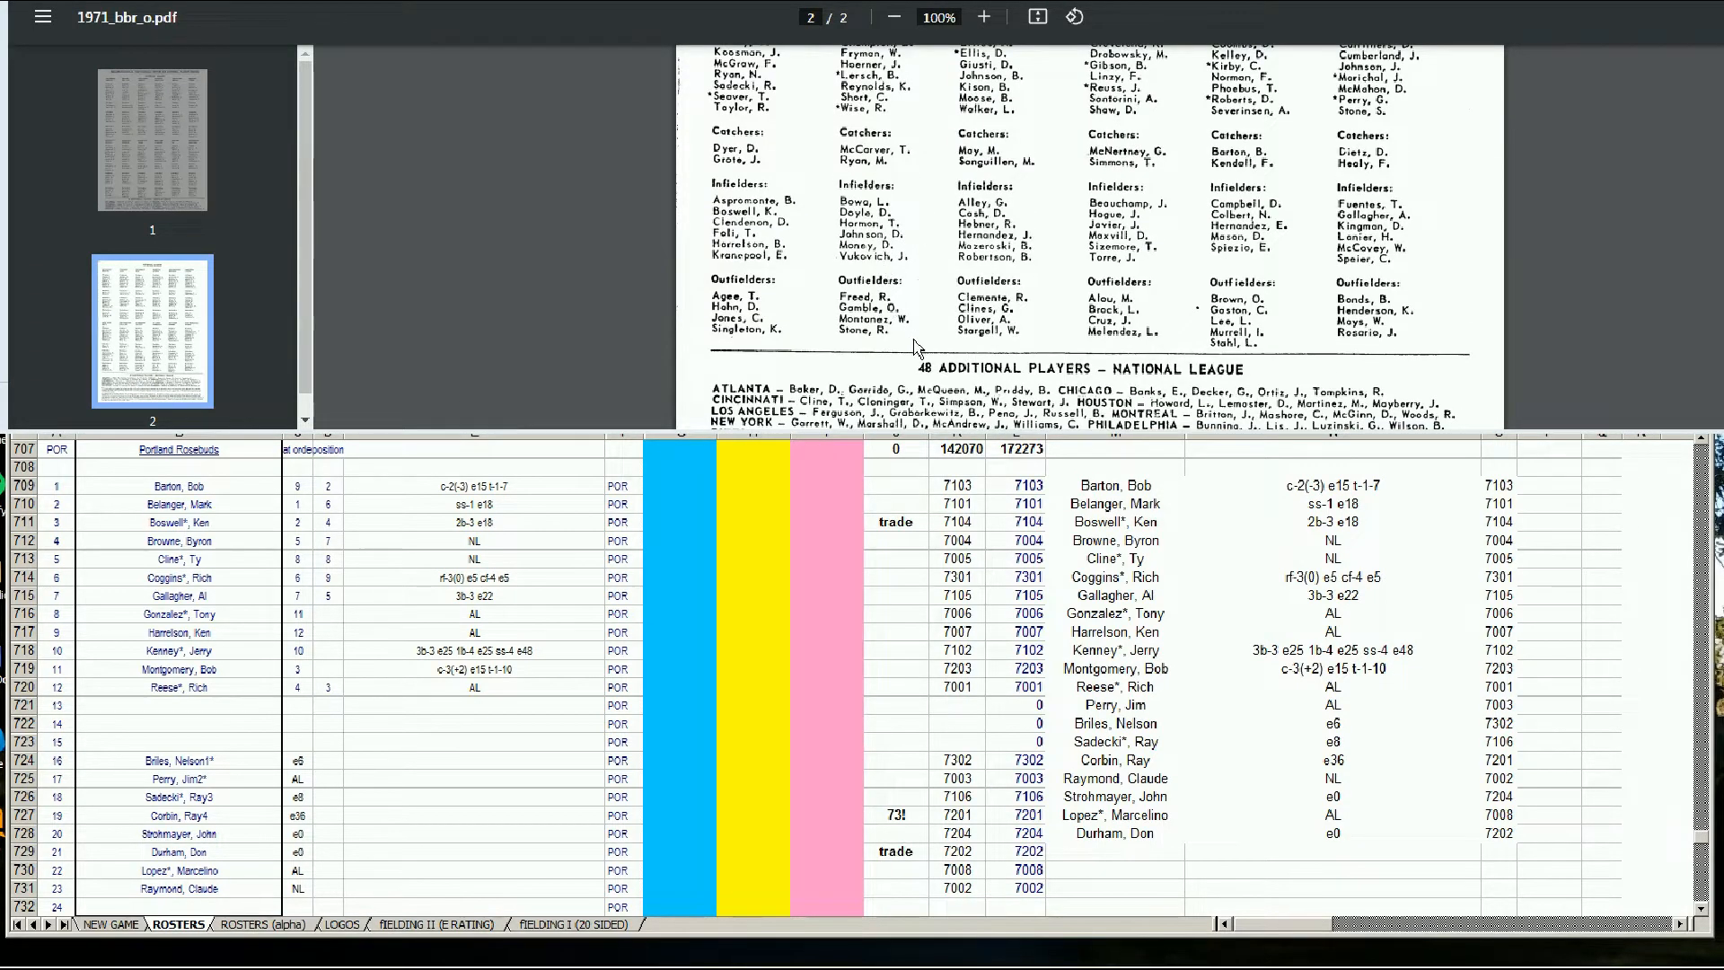
scroll(916, 347, "down", 2)
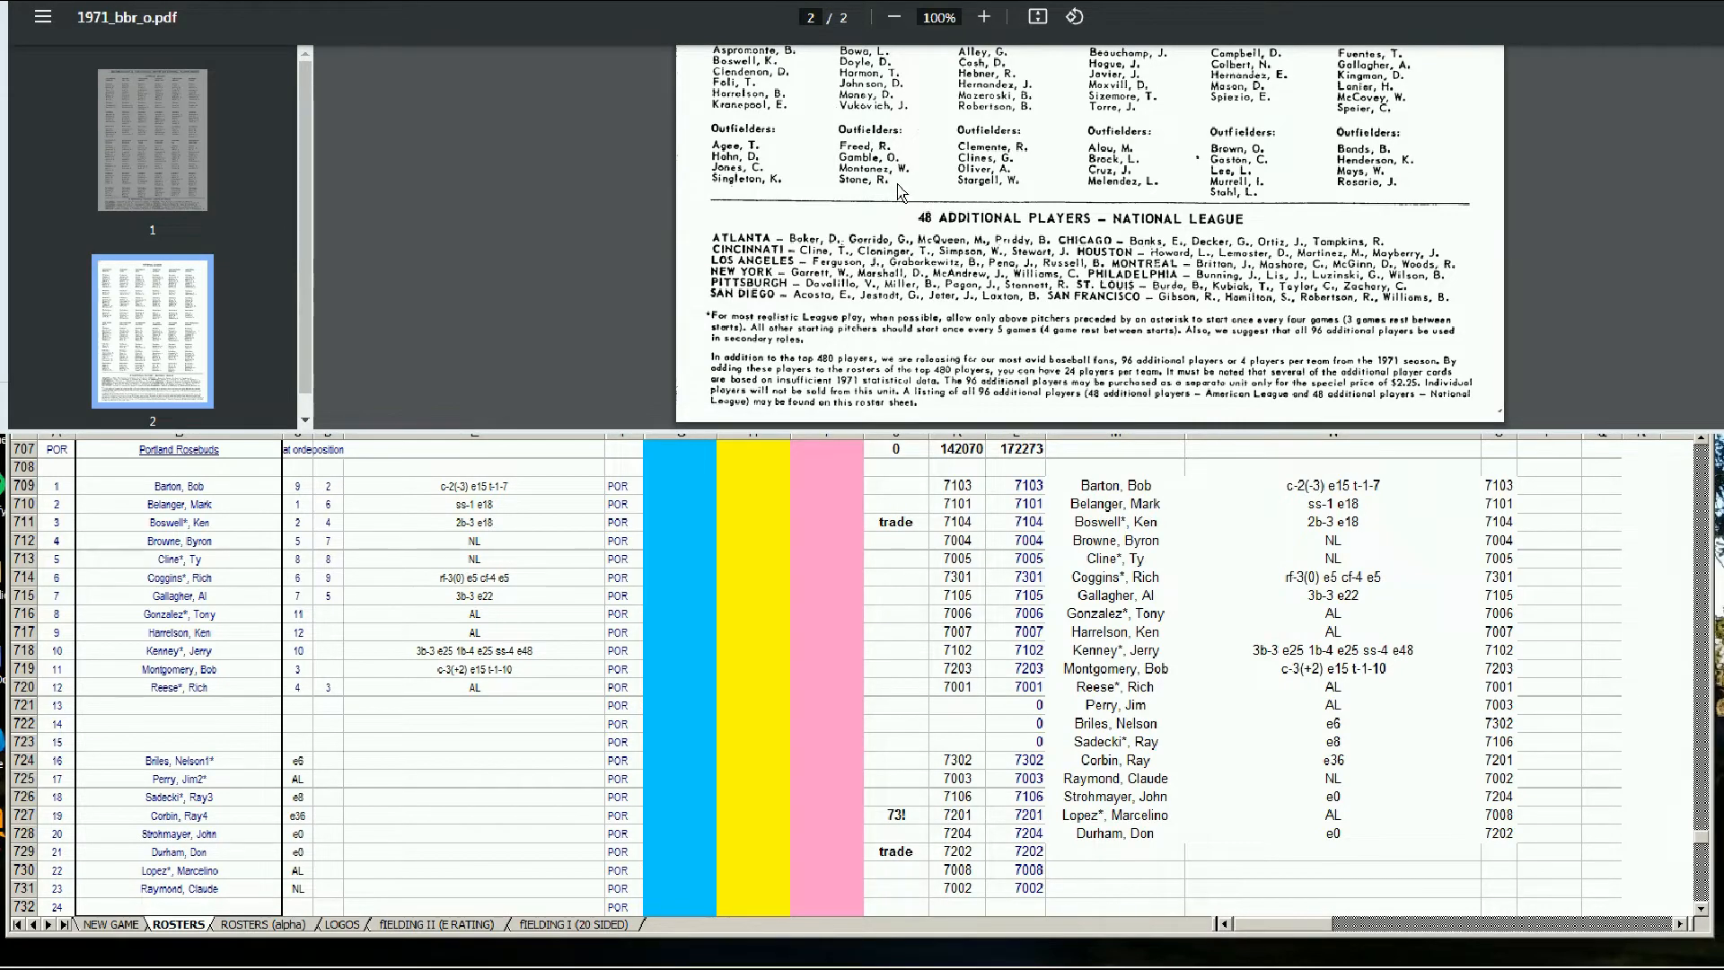
scroll(903, 190, "up", 3)
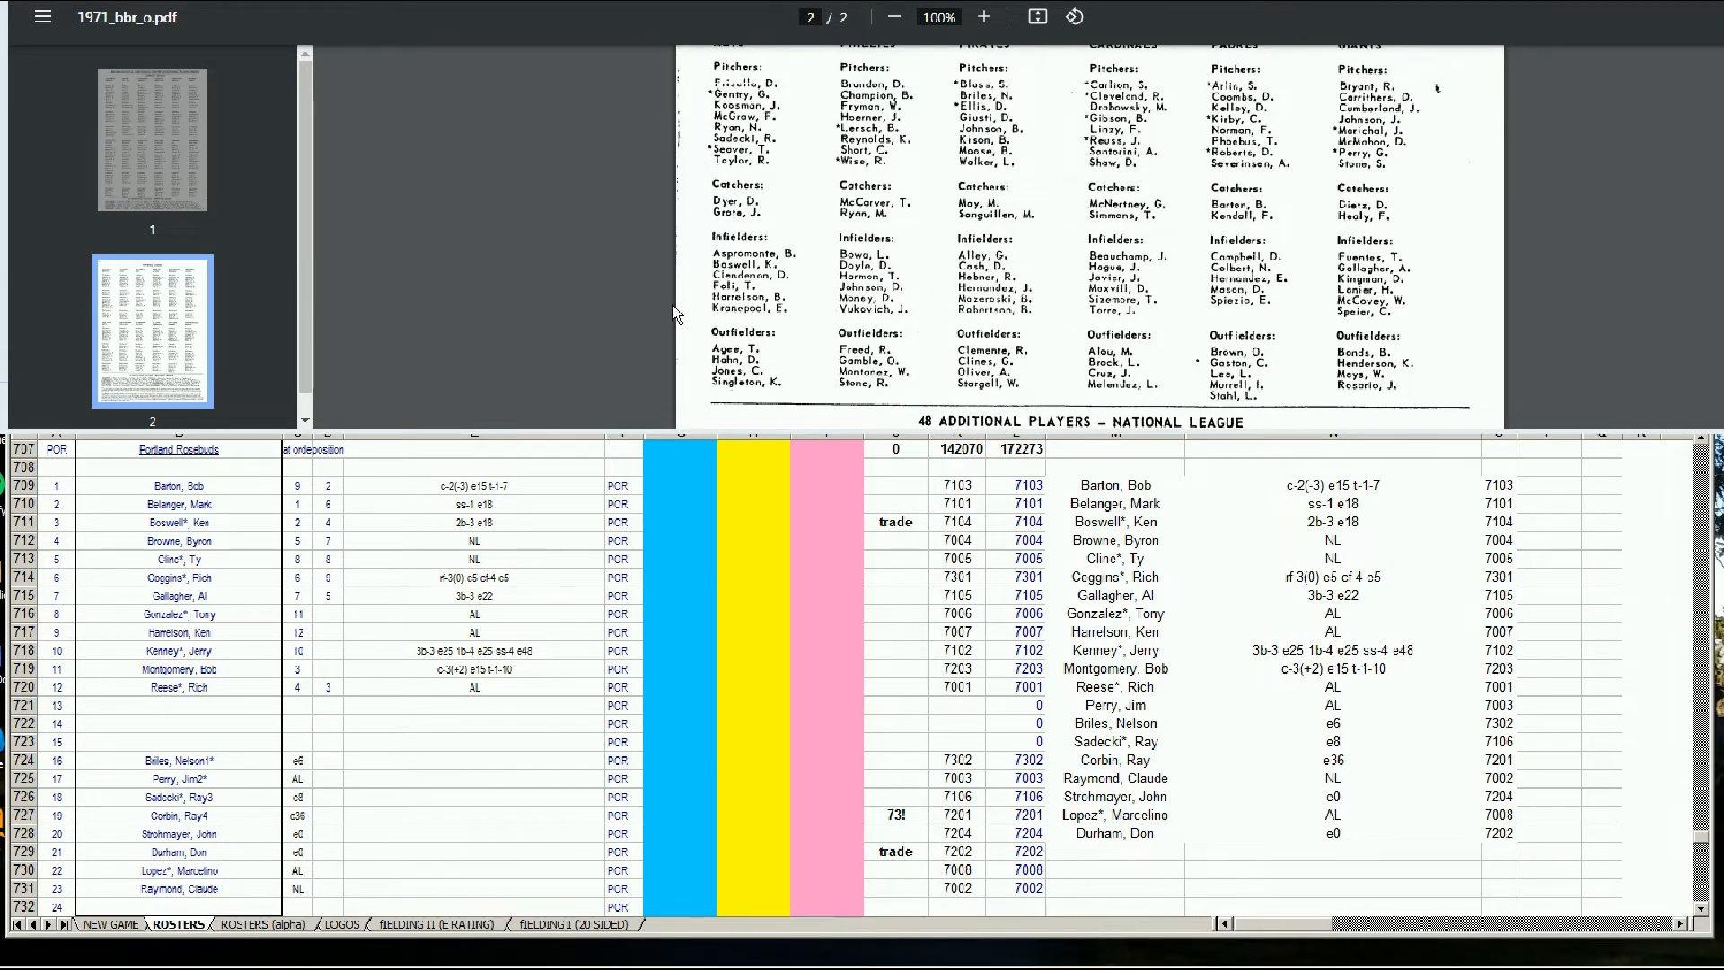
key("ctrl+Tab")
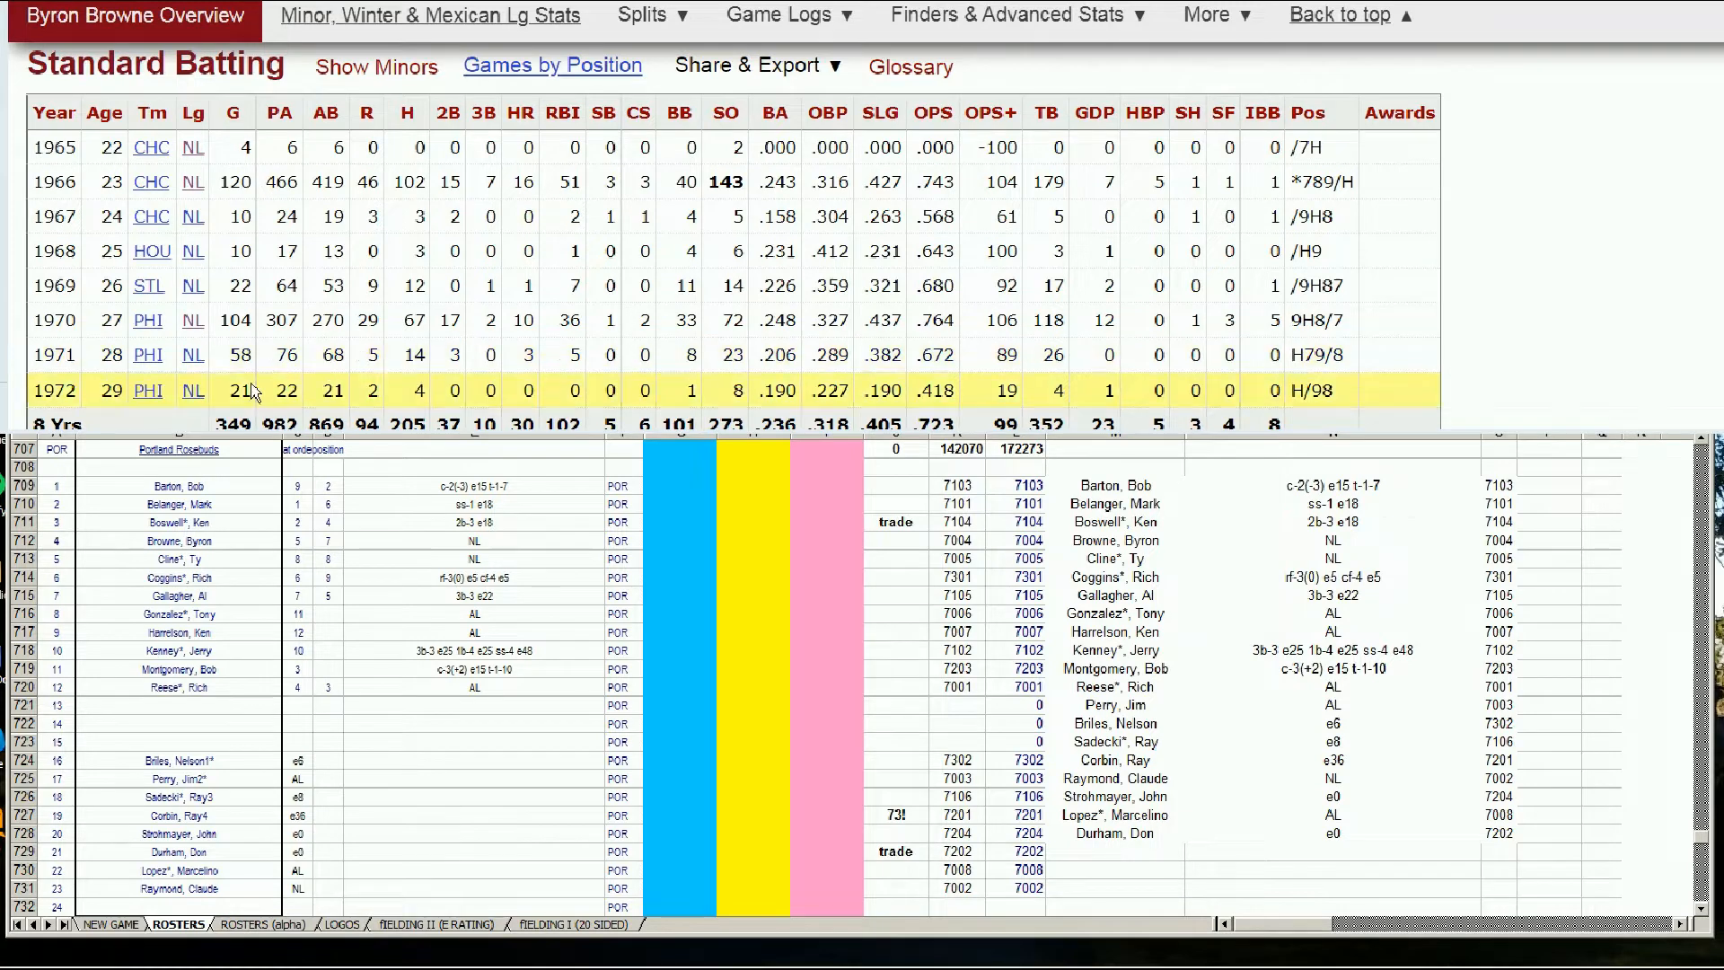
Enter 1 in the pink column I of Byron Browne's row in the Portland Rosebuds roster
left_click(711, 543)
left_click(681, 577)
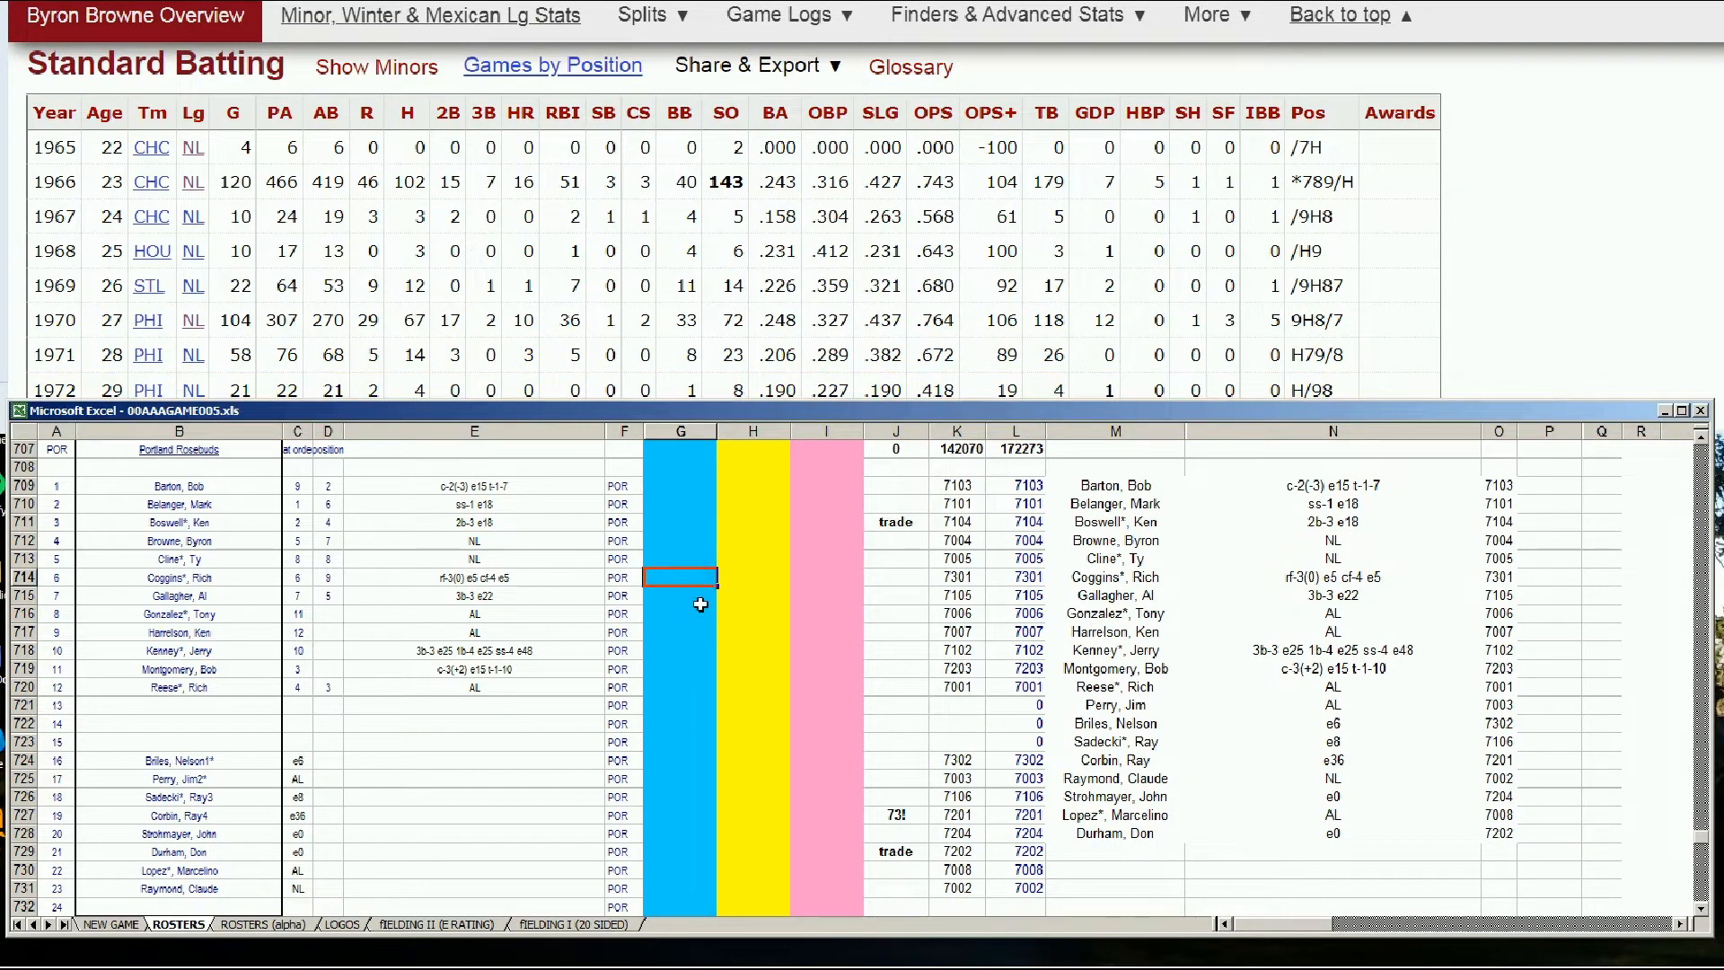
key("Up")
key("Up")
key("Up")
key("Down")
key("Right")
key("Right")
type("1")
Clear the "trade" note in column J of Ken Boswell's row
key("Up")
key("Right")
key("Delete")
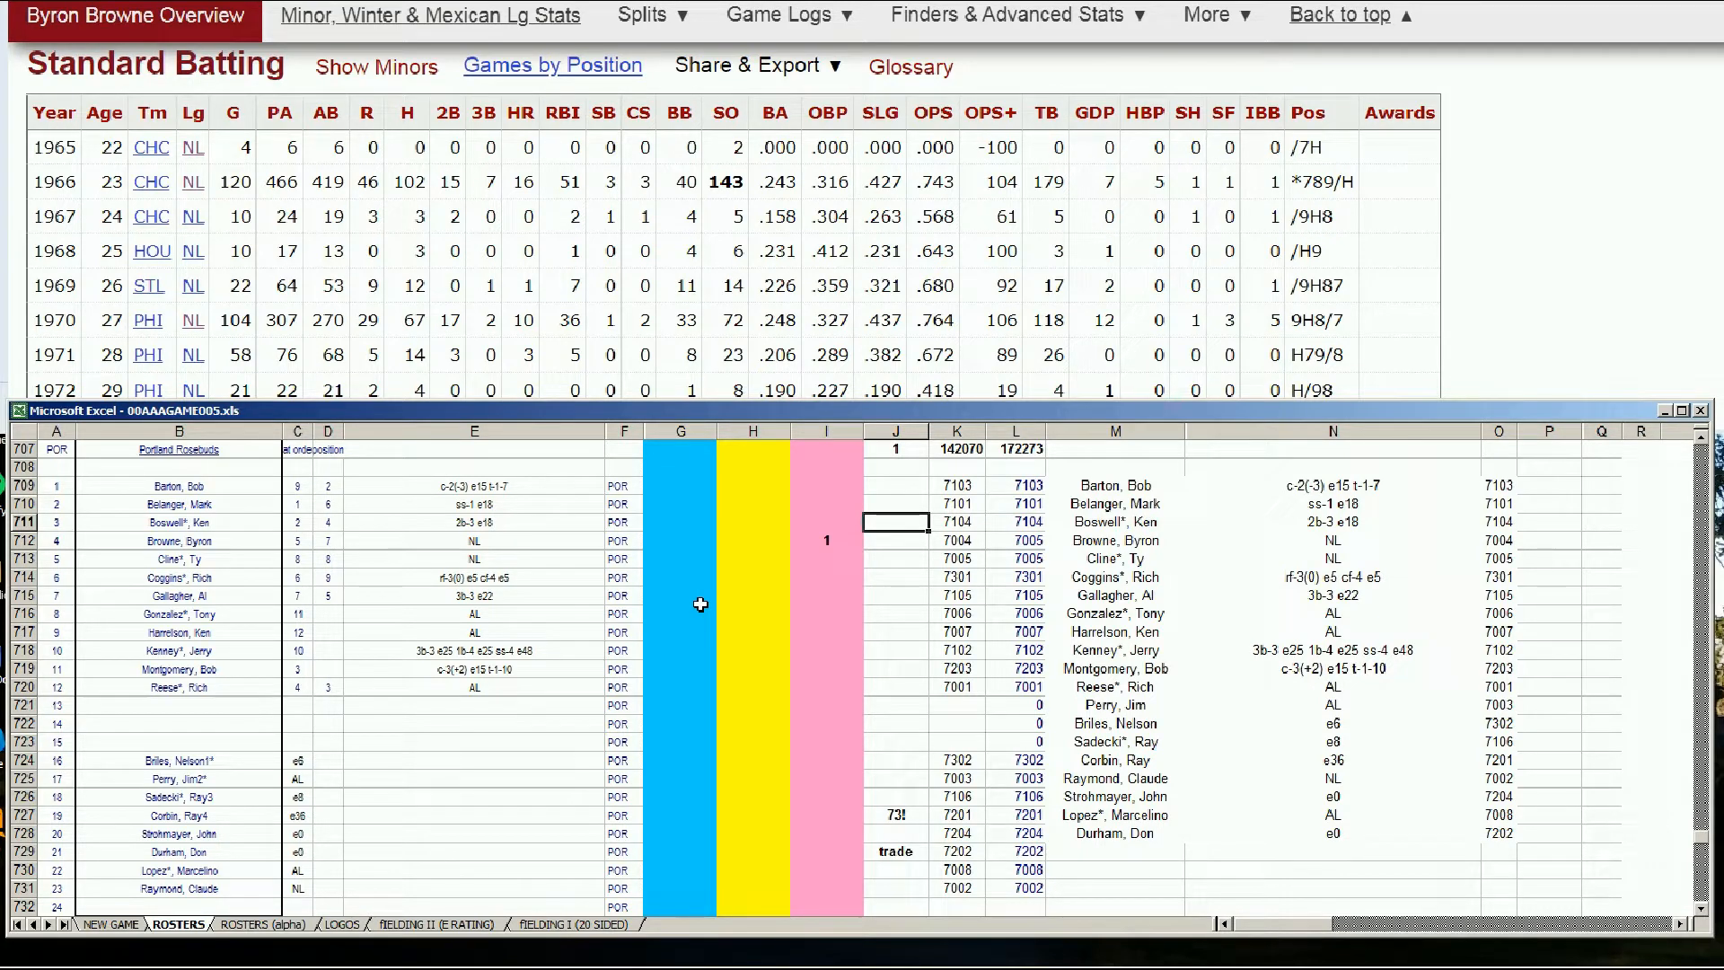
Look up Ty Cline on Baseball Reference and view his Standard Batting seasons through 1971
left_click(1705, 224)
scroll(1705, 225, "up", 10)
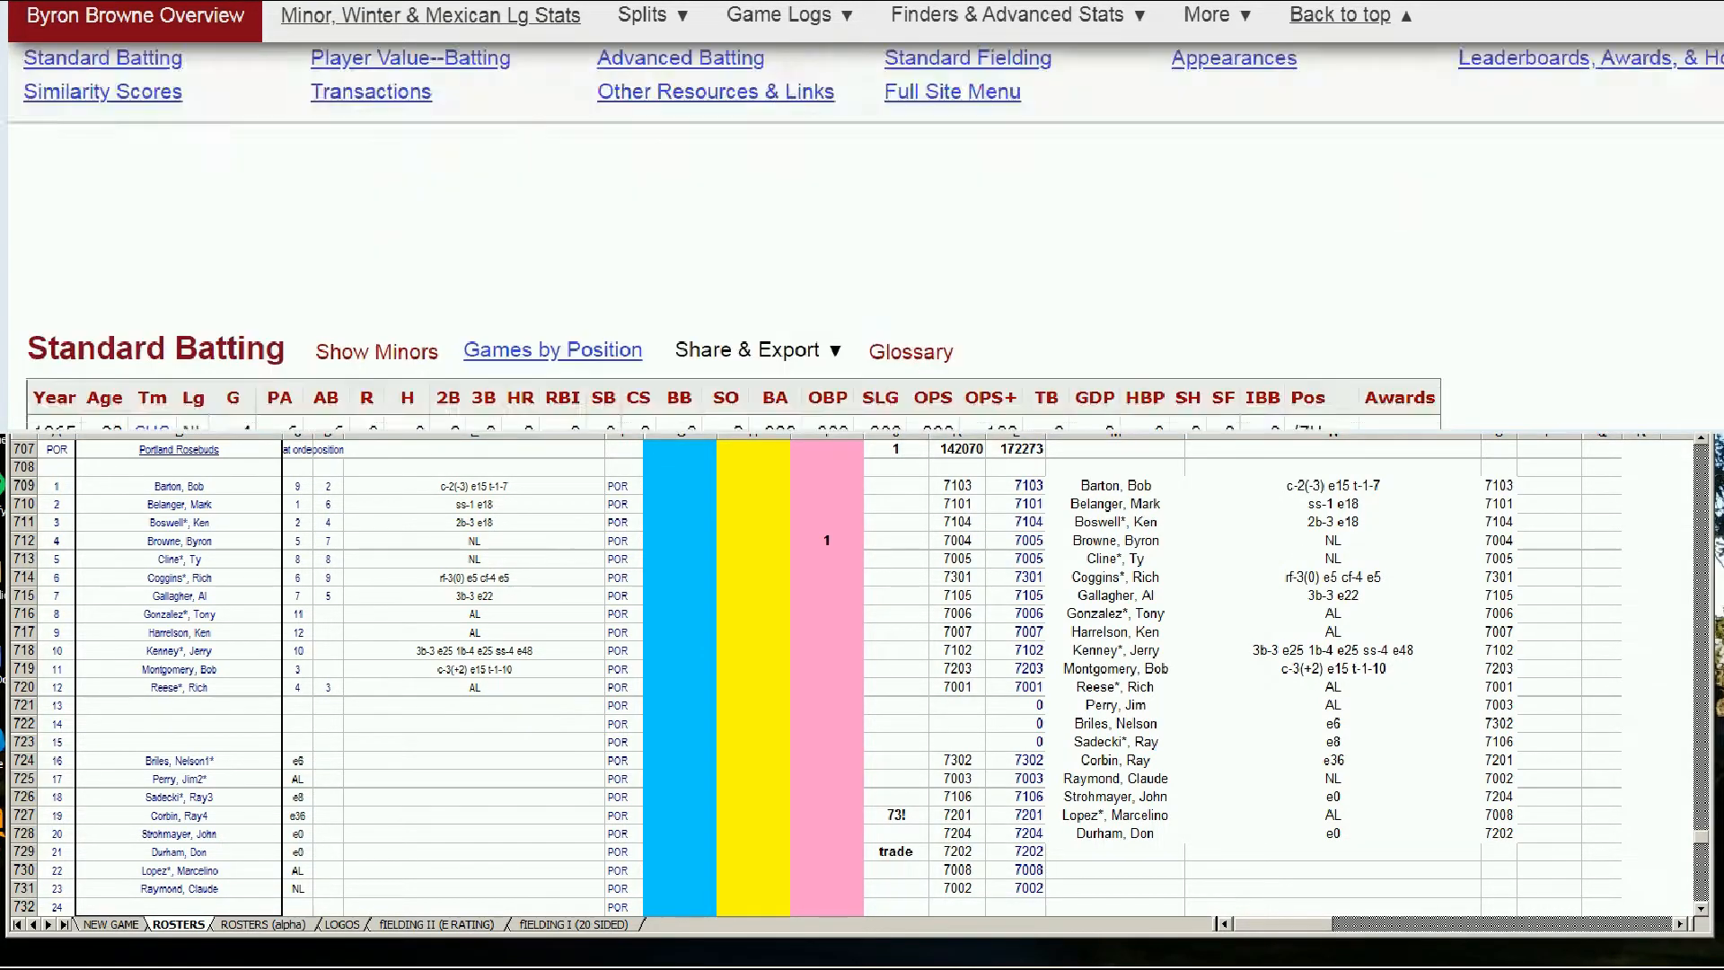
left_click(1396, 68)
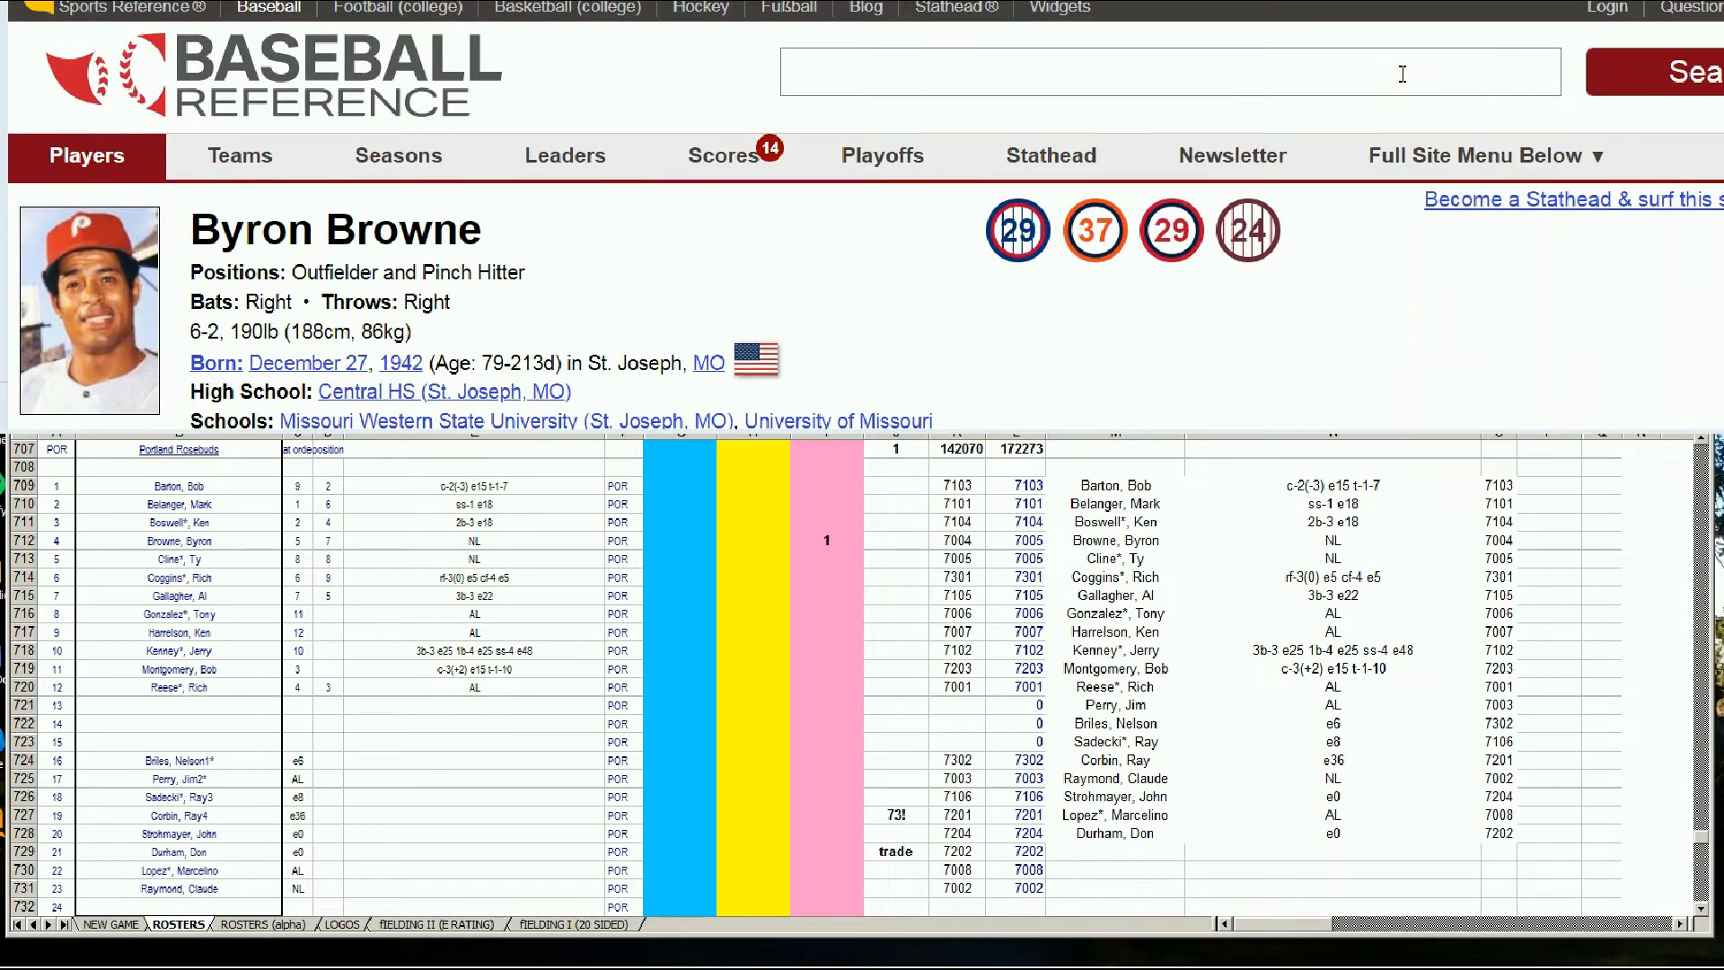
type("ty cline")
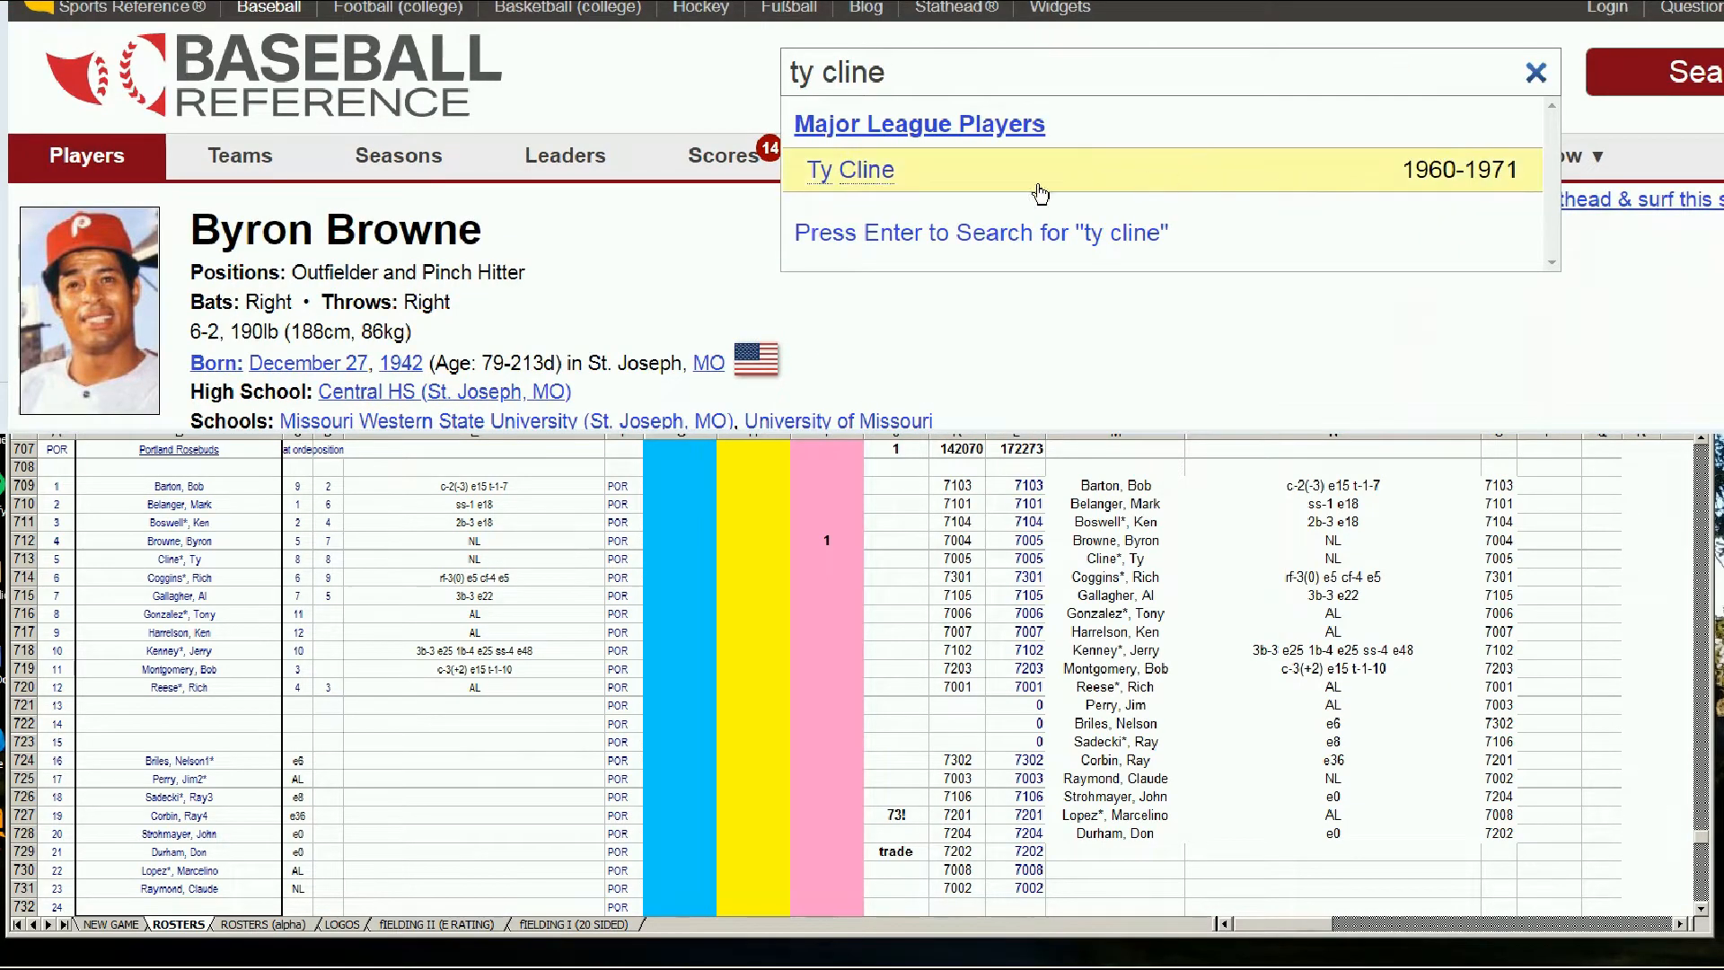
left_click(875, 173)
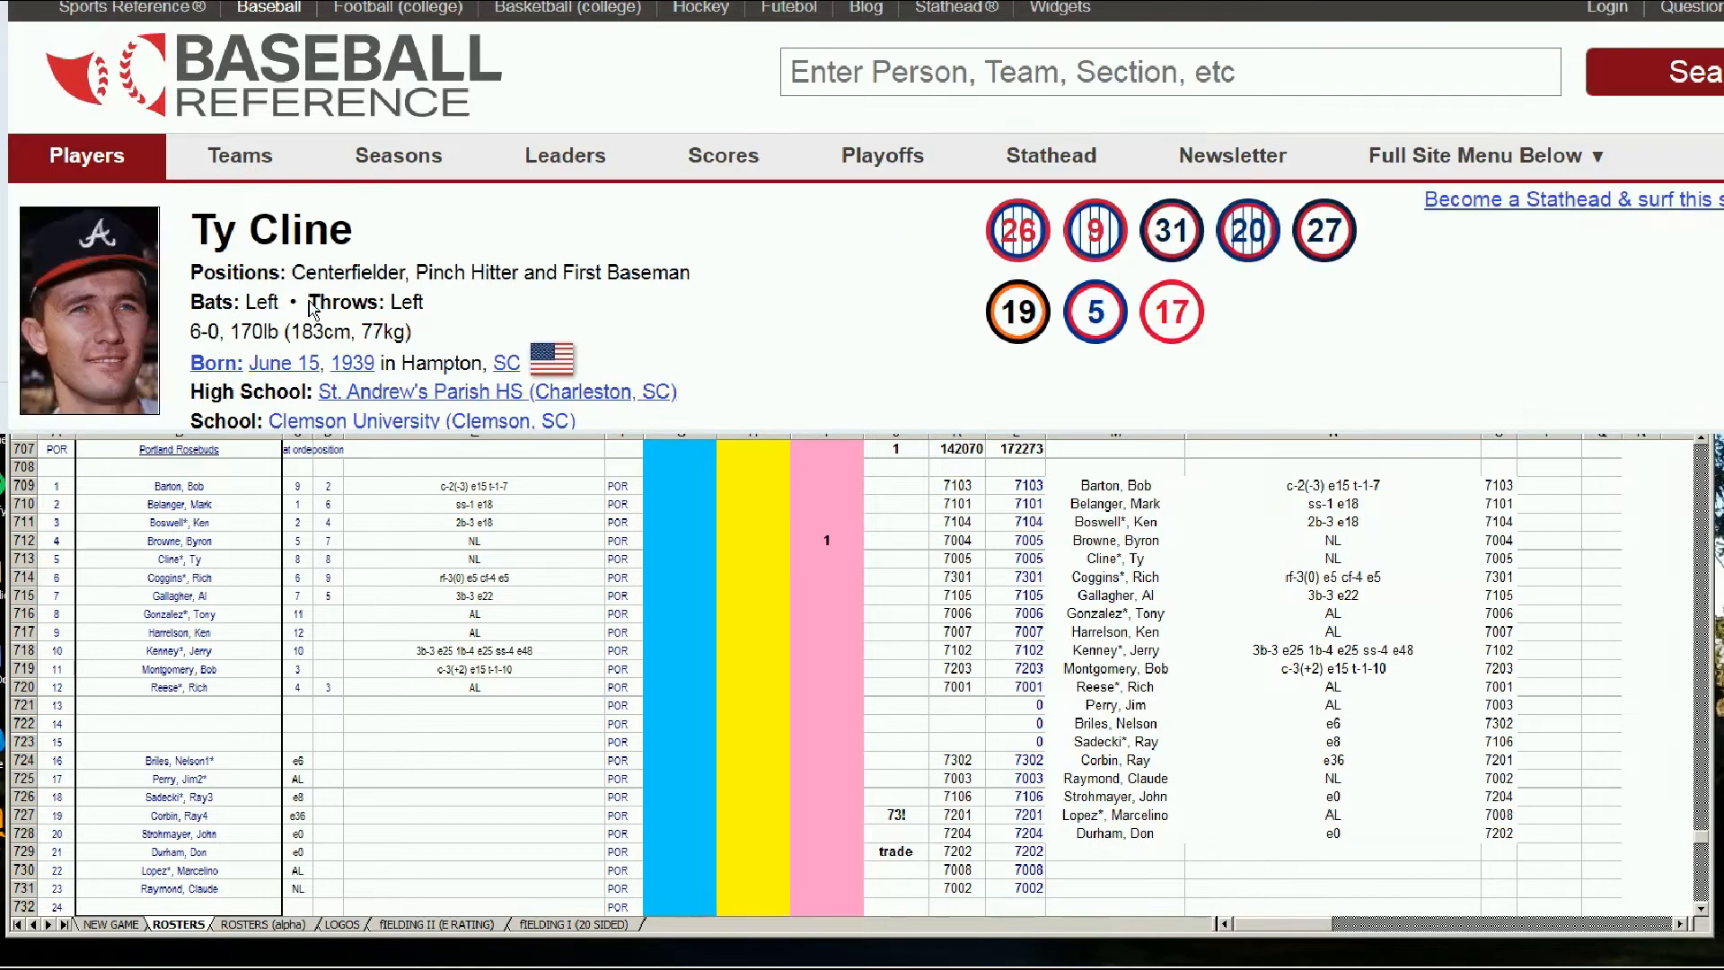
scroll(897, 216, "down", 5)
scroll(934, 293, "down", 8)
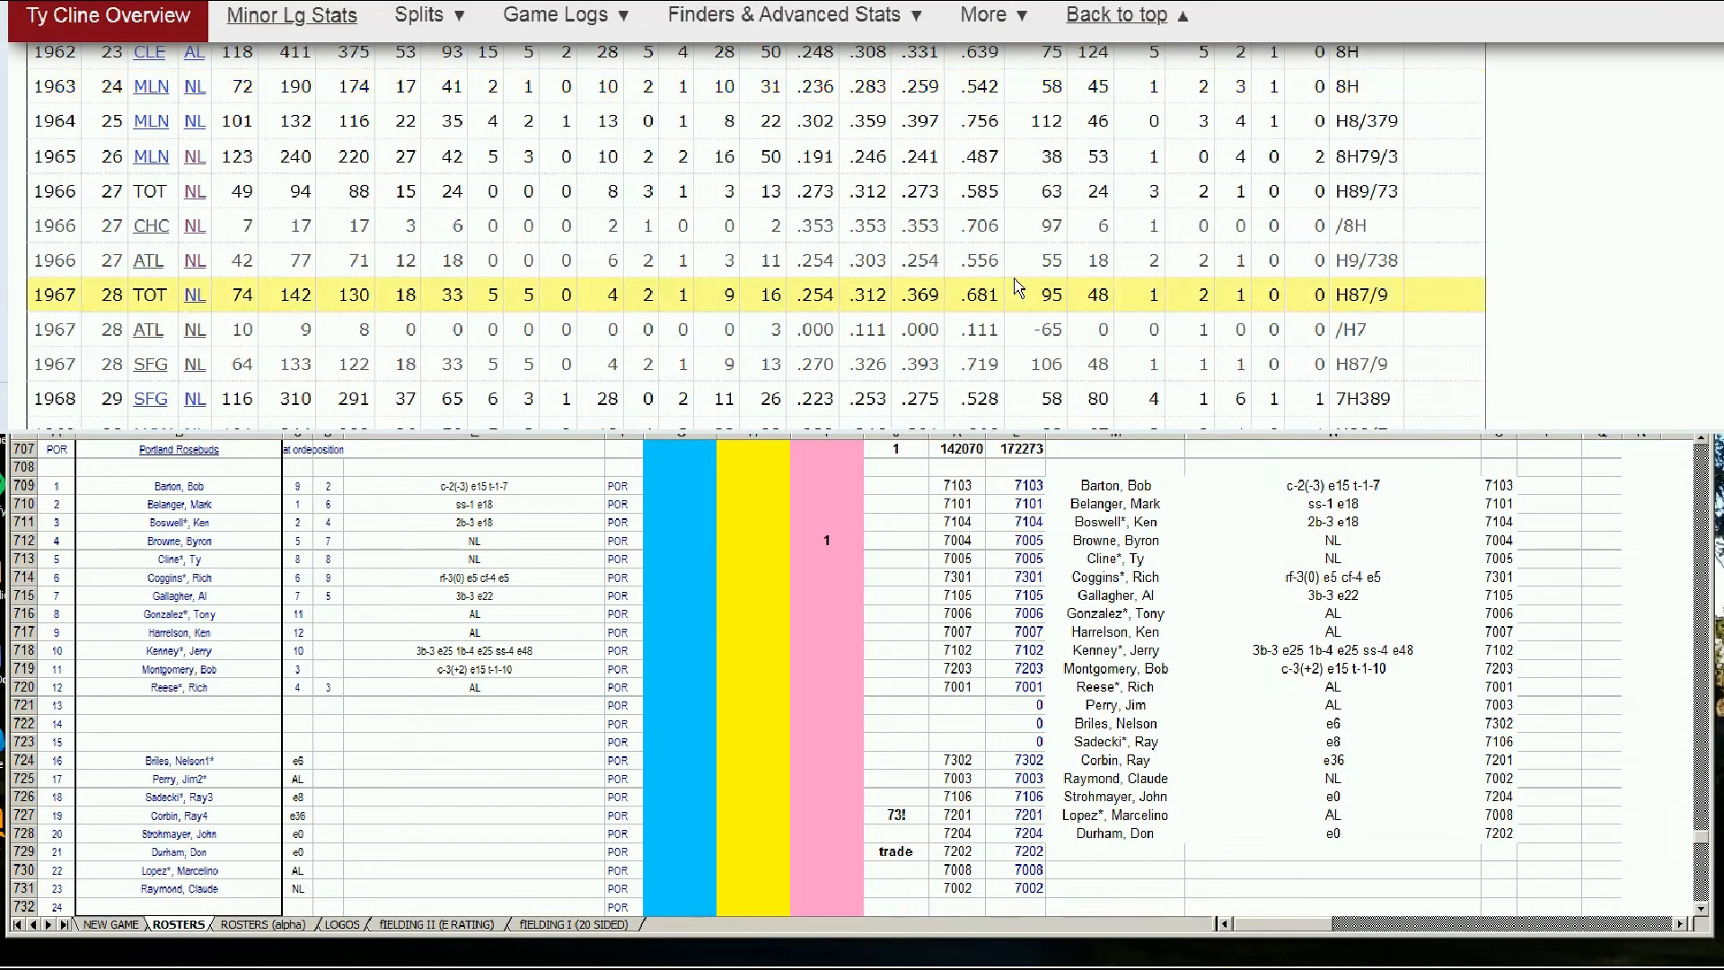
scroll(1015, 288, "down", 2)
scroll(1017, 287, "down", 4)
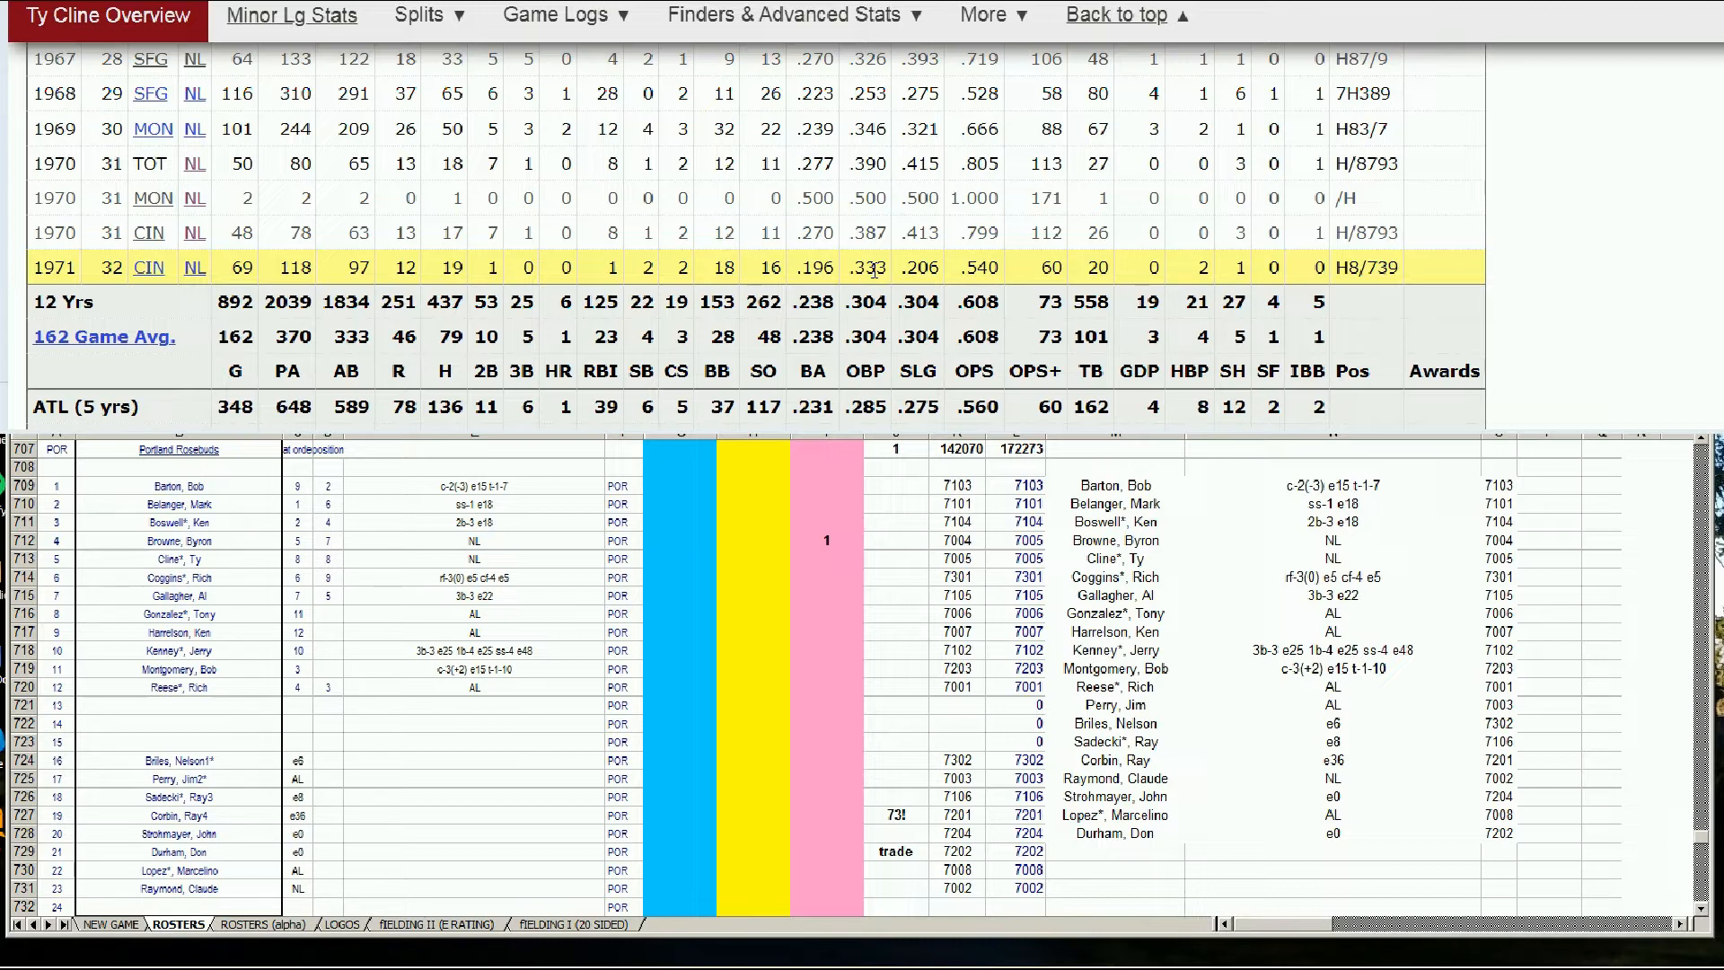
Check the 1971 roster PDF for Ty Cline among the Cincinnati players and the additional National League players
left_click(168, 280)
left_click(468, 2)
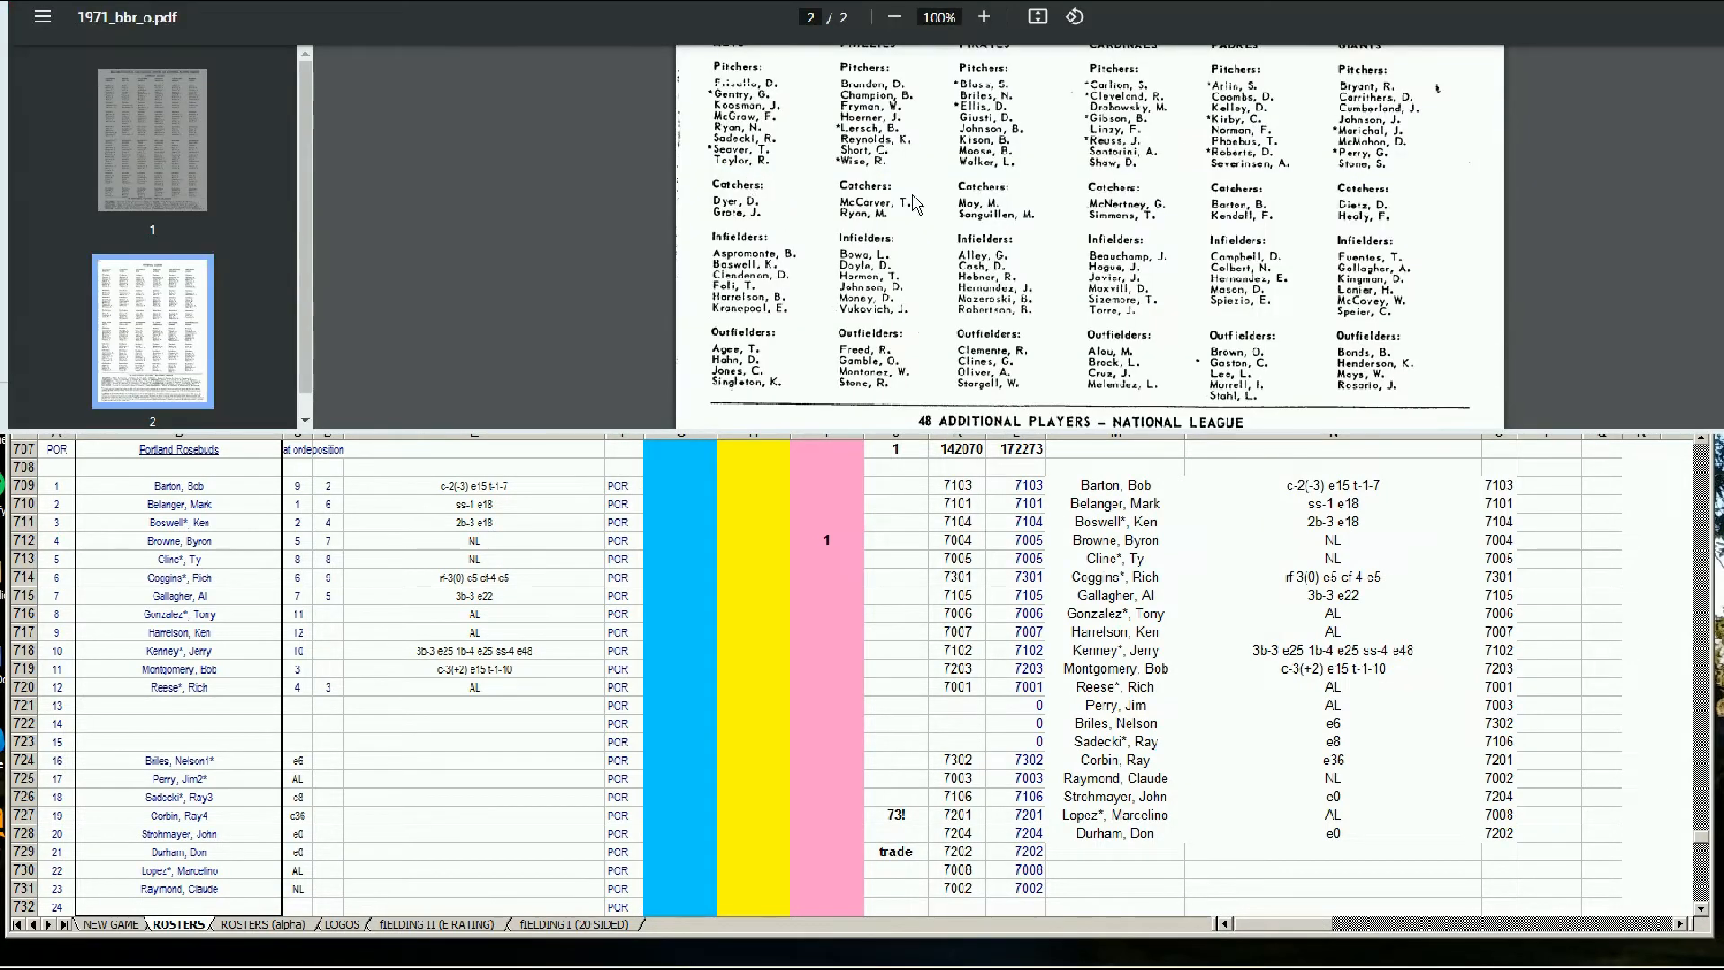
scroll(950, 203, "up", 7)
scroll(983, 260, "down", 6)
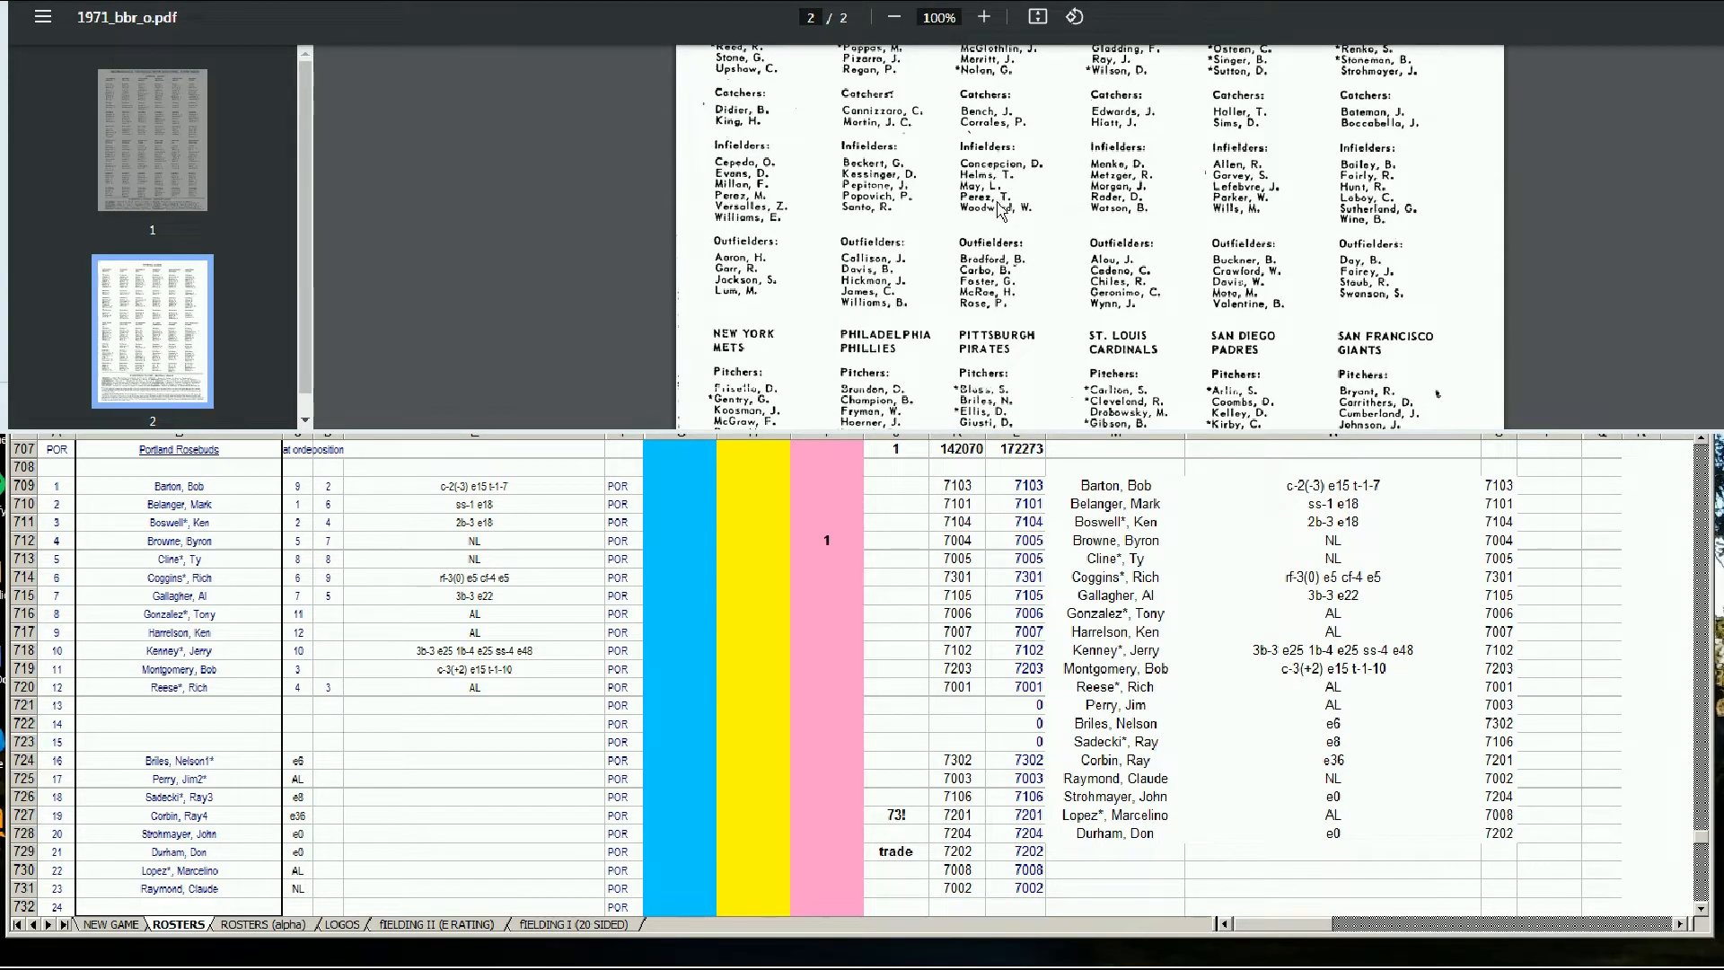
scroll(1004, 260, "down", 6)
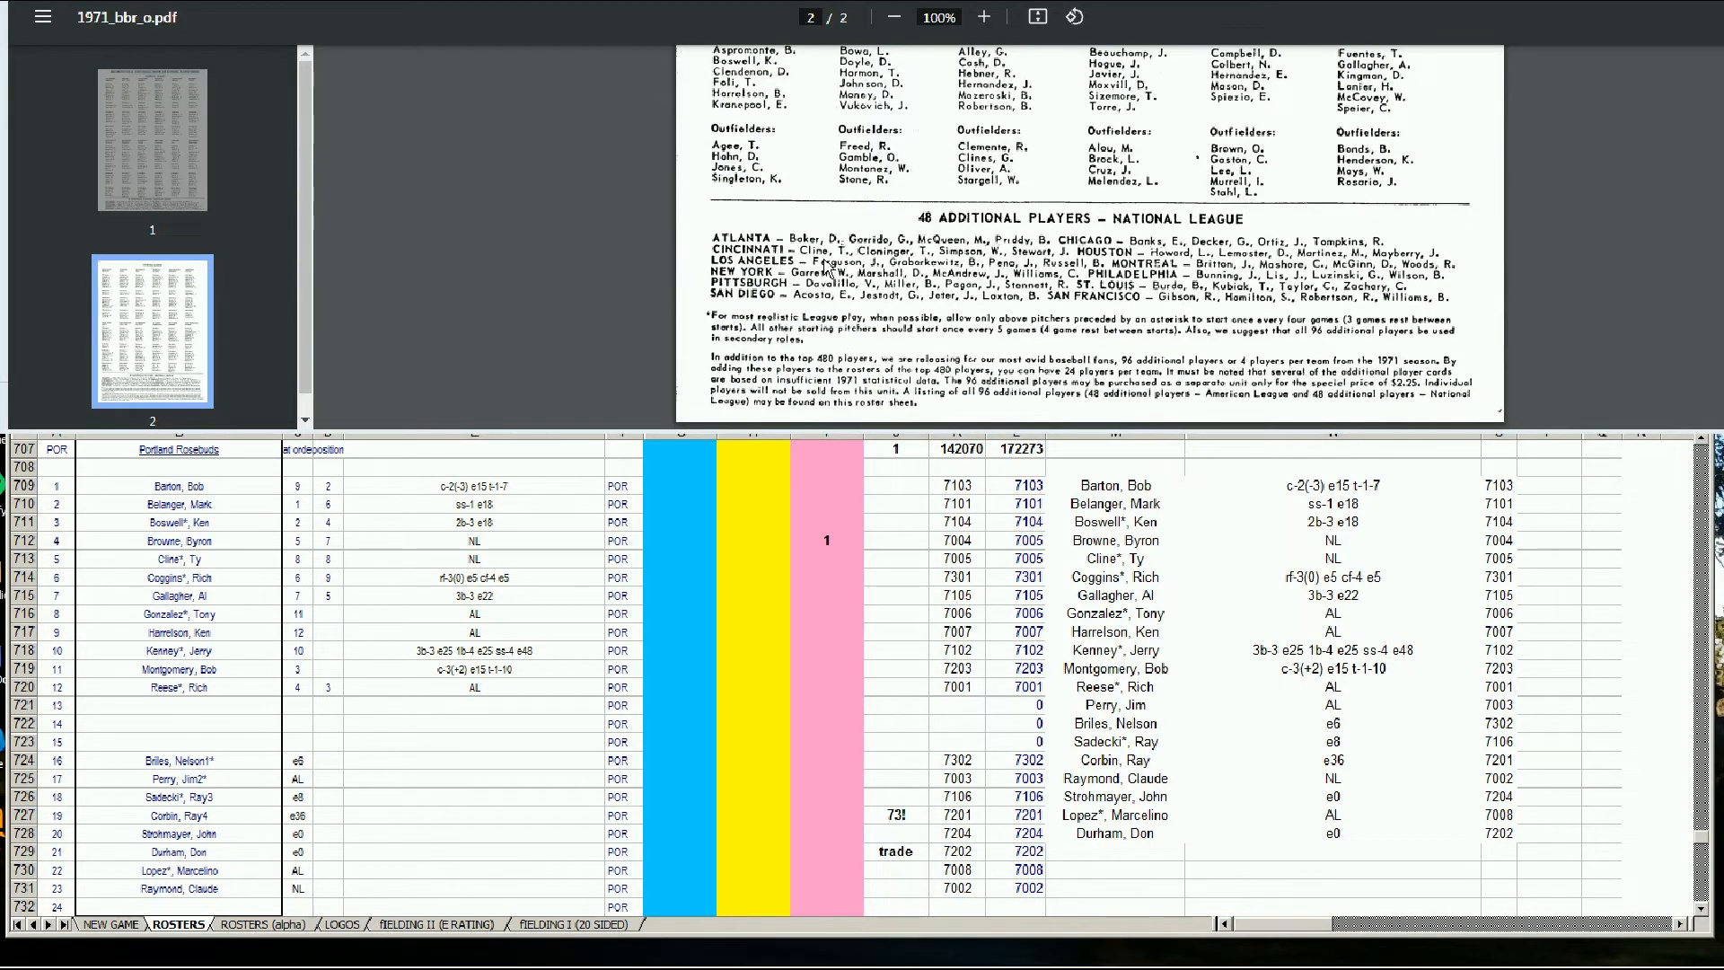
left_click(677, 565)
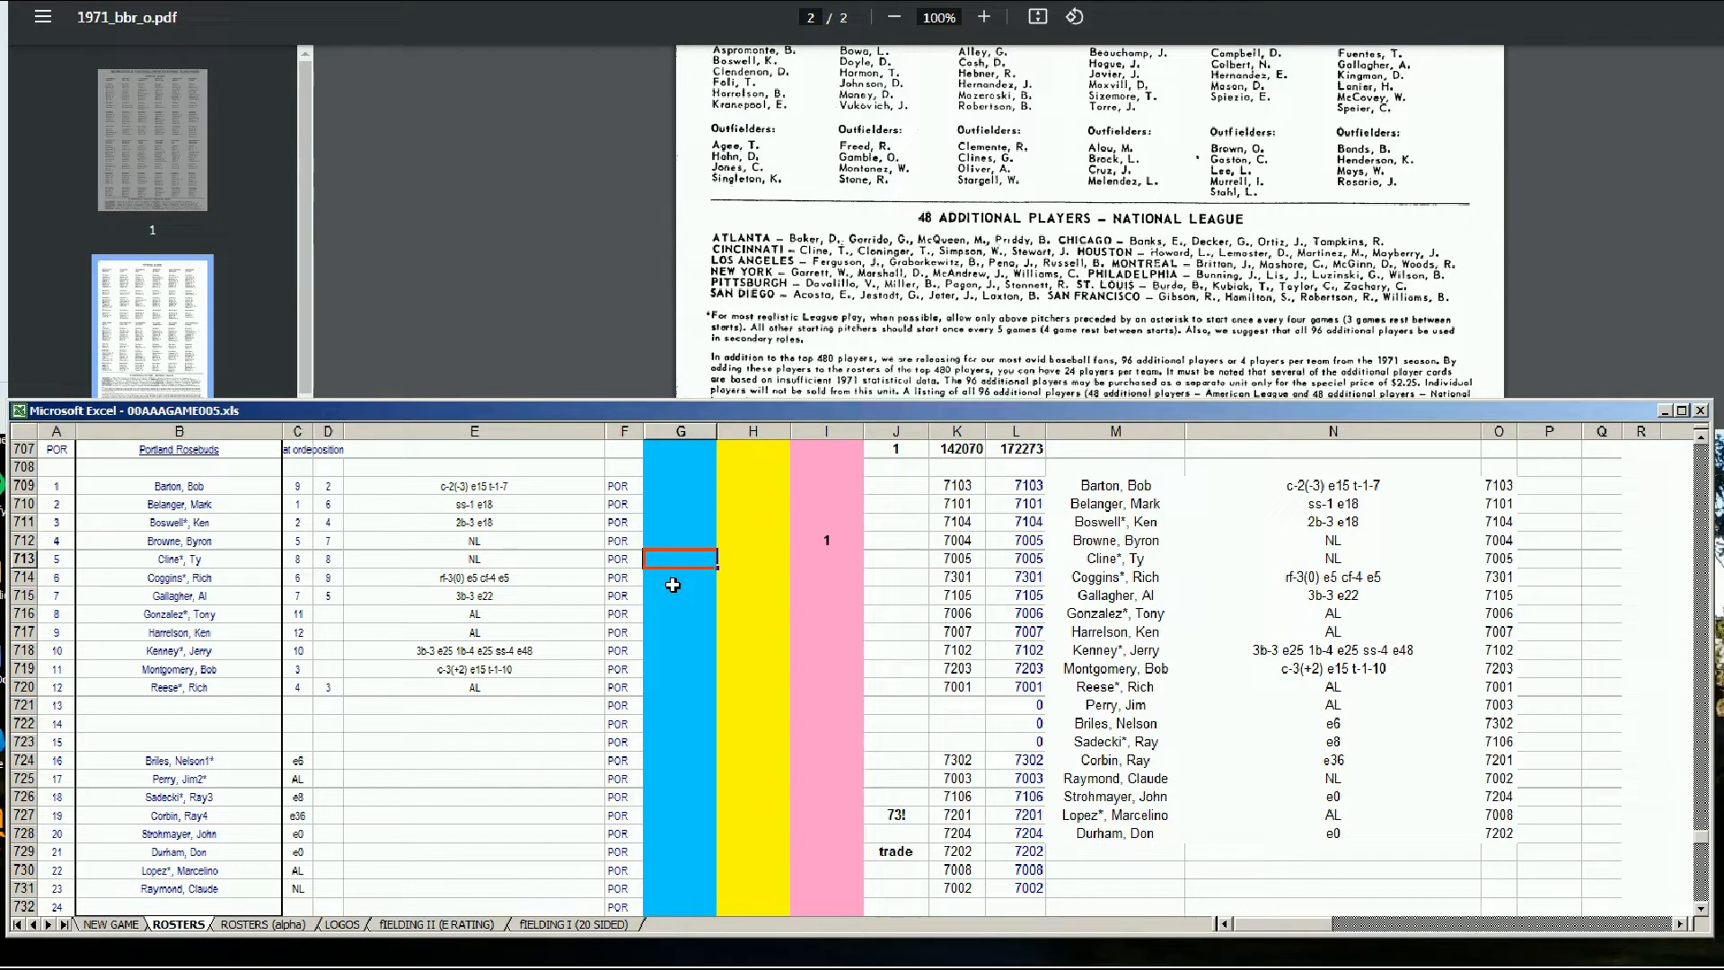
key("Up")
key("Up")
key("Up")
key("Down")
key("Down")
key("Down")
type("10000")
key("Return")
key("Up")
Look up Tony Gonzalez on Baseball Reference and view his Standard Batting table
left_click(799, 1)
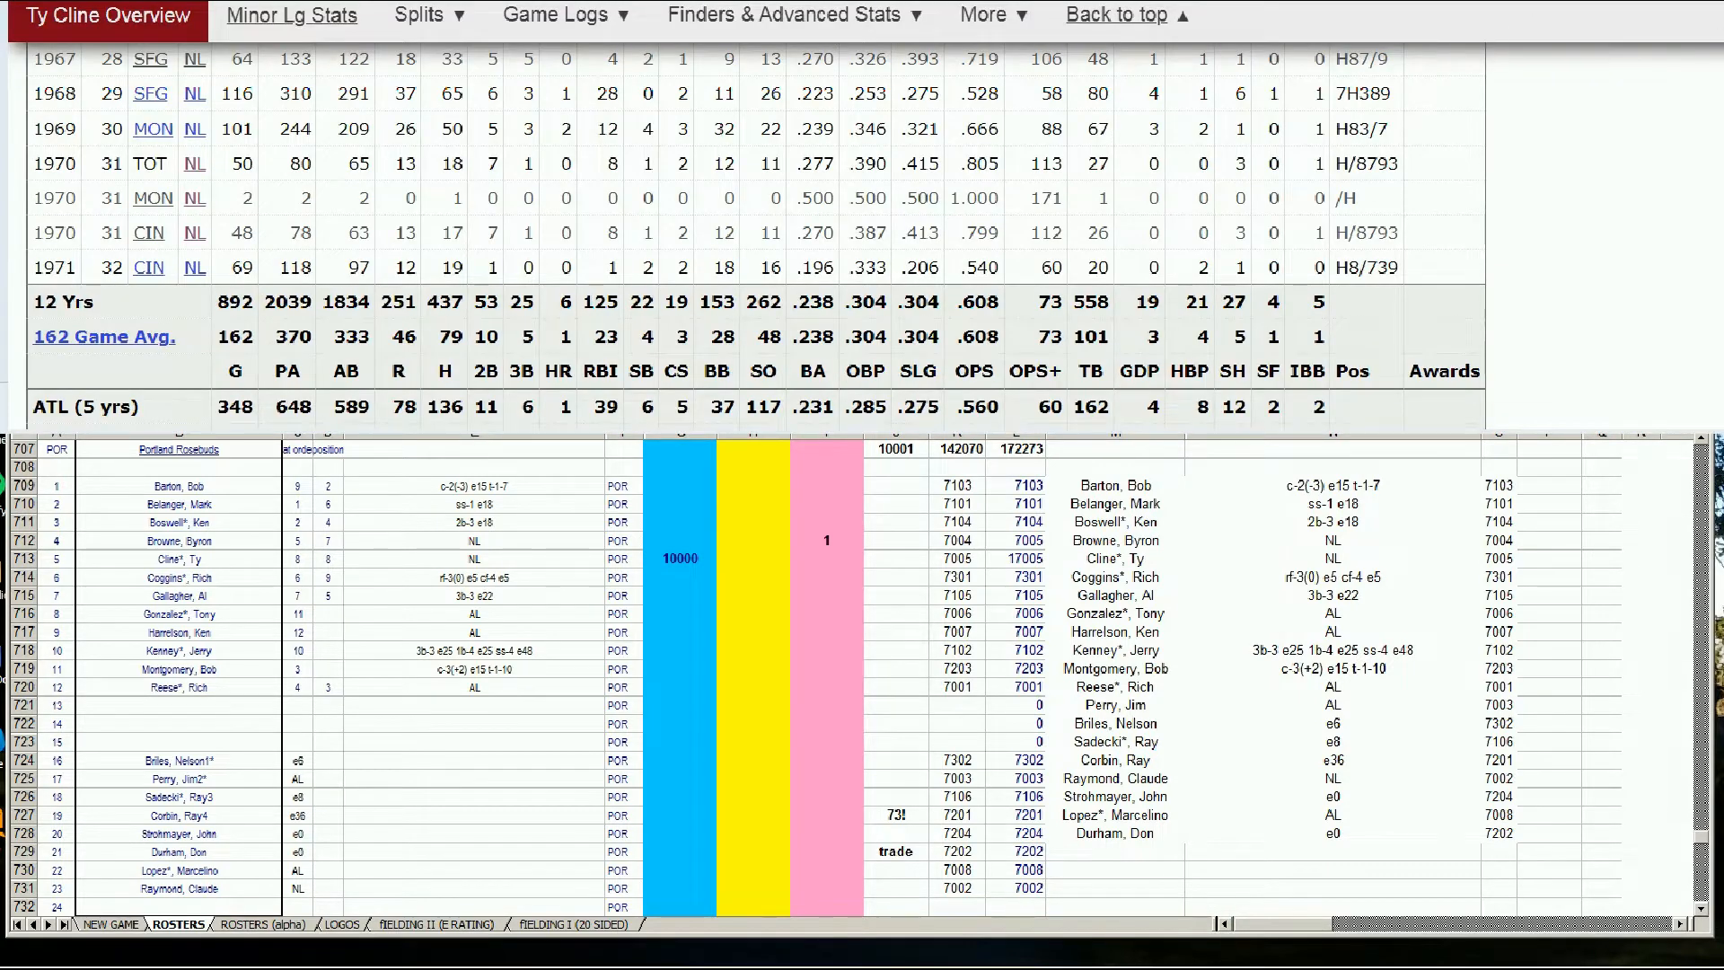
scroll(1447, 45, "up", 10)
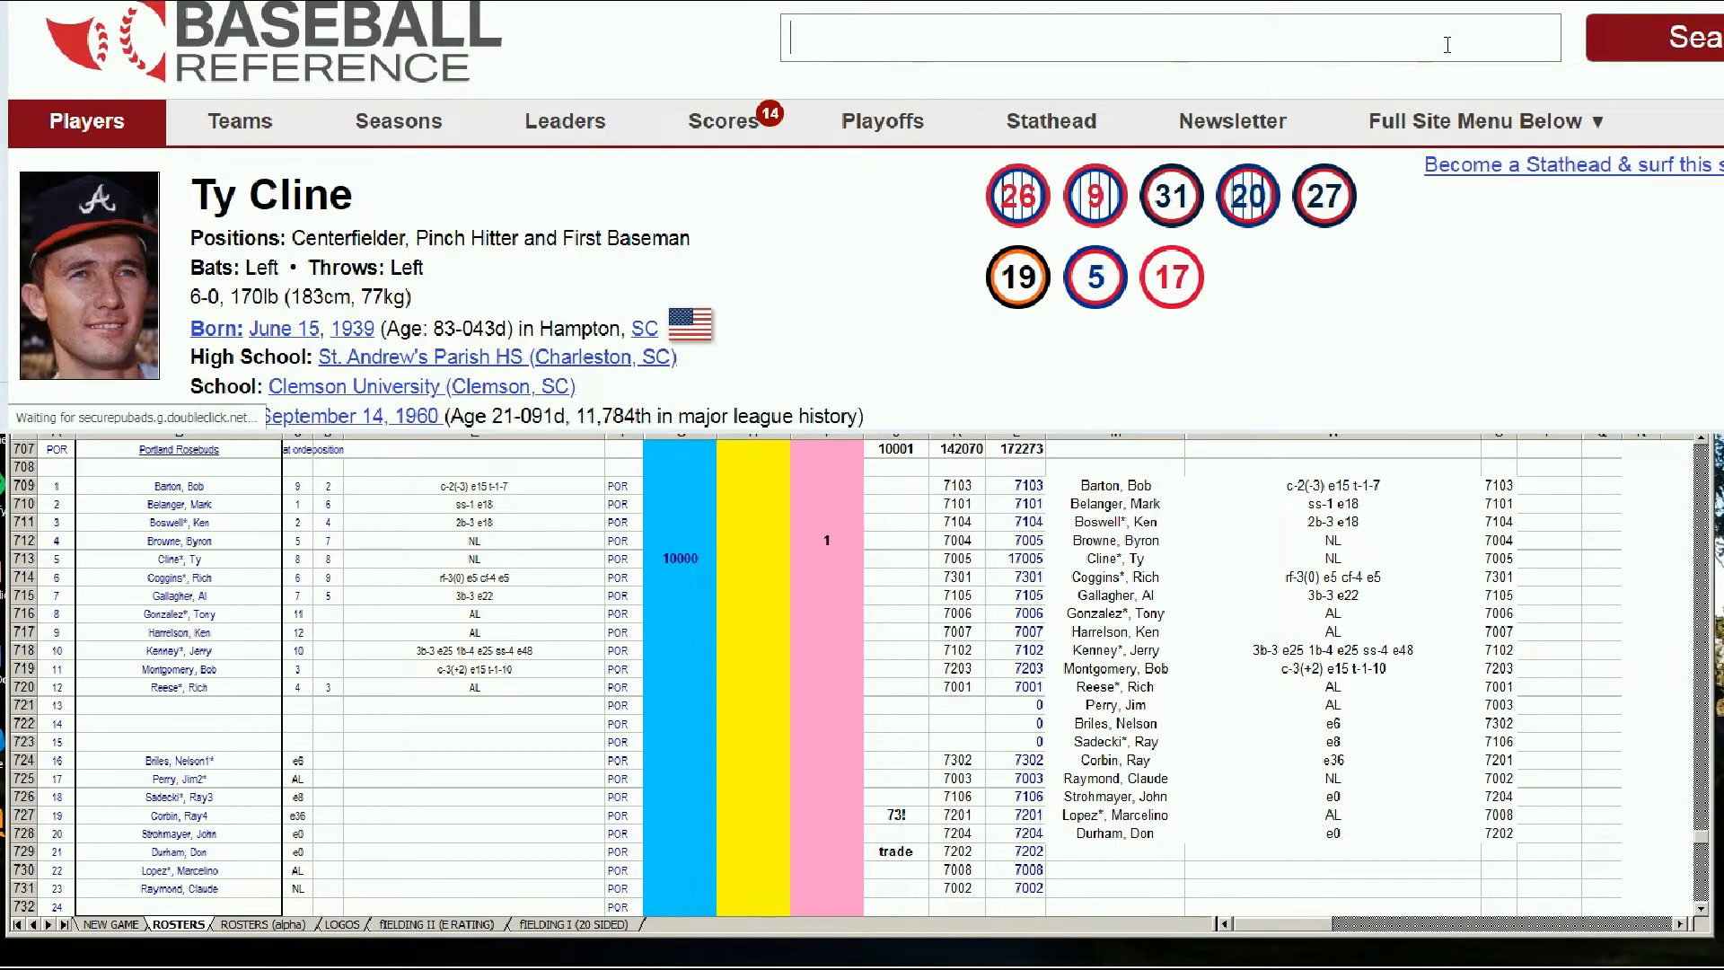
left_click(1447, 45)
type("tony gonz")
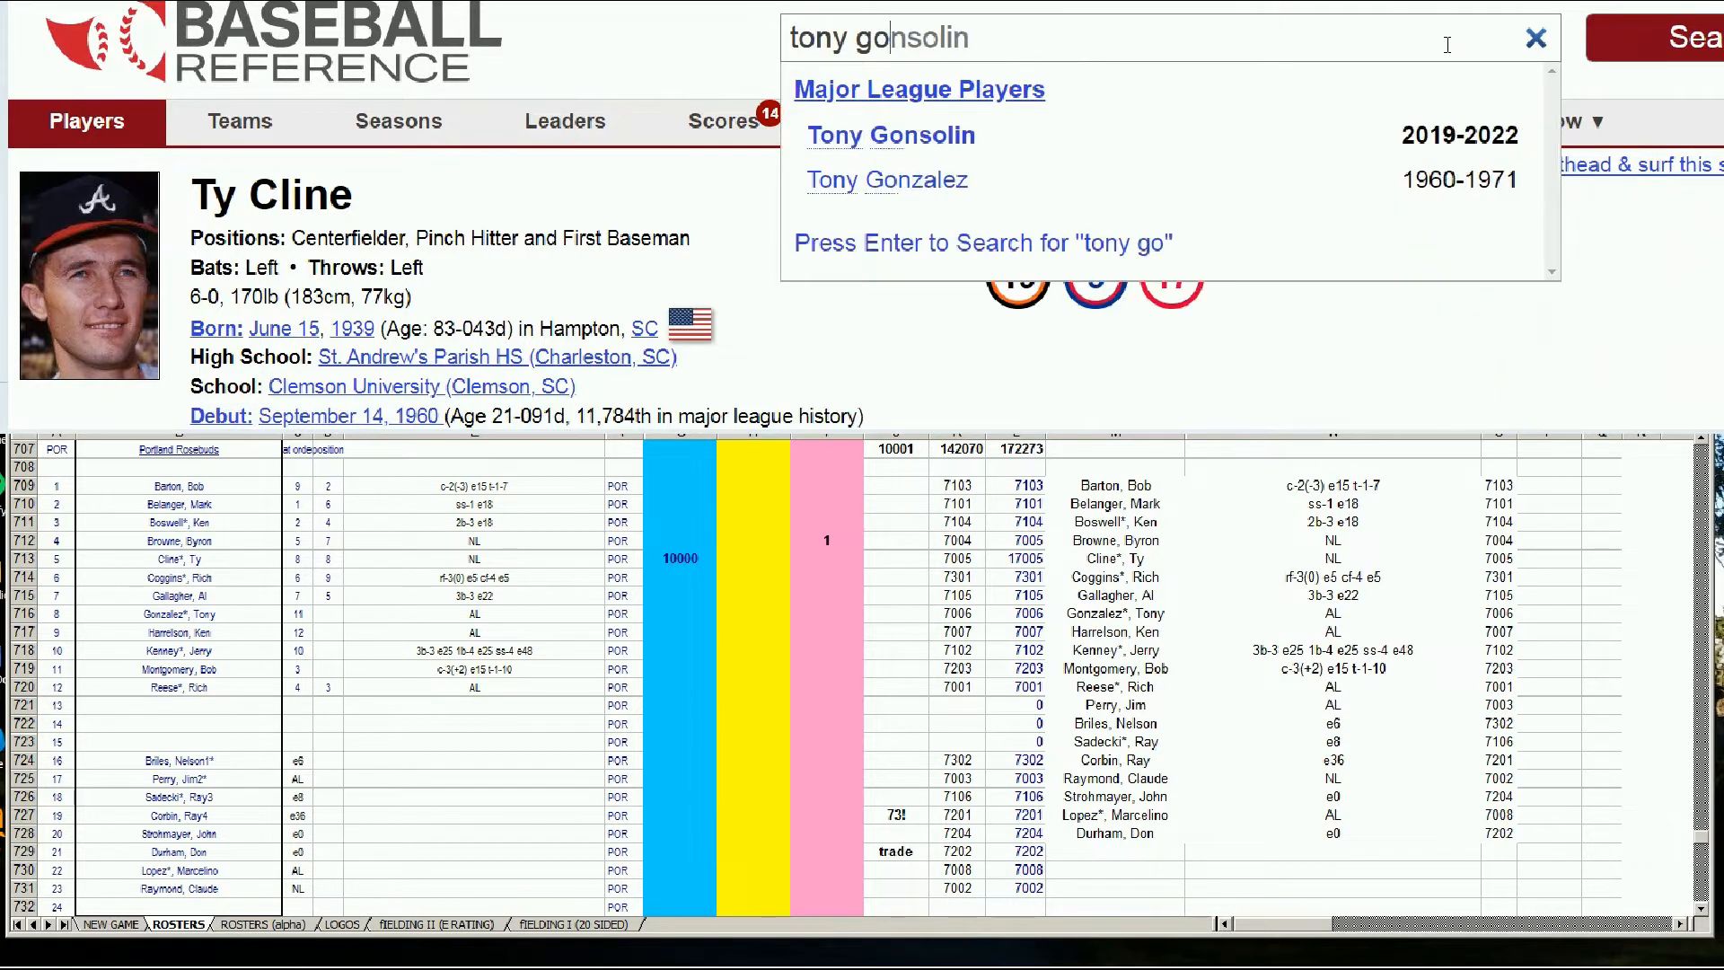
type("a")
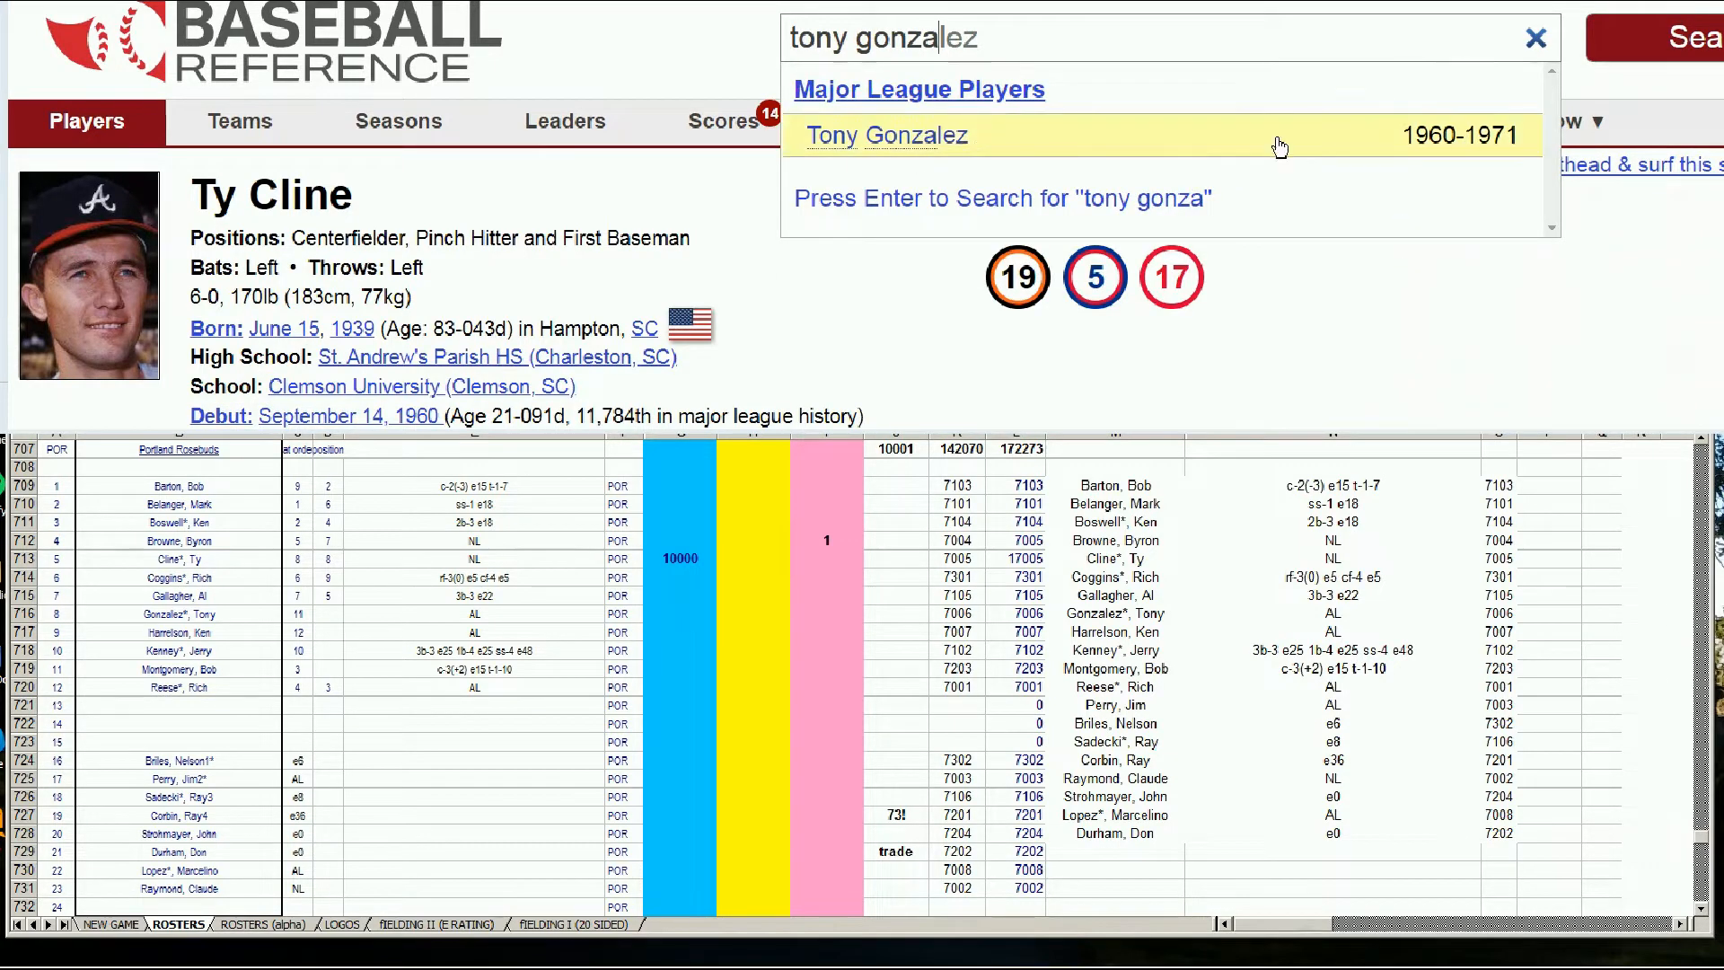
left_click(950, 136)
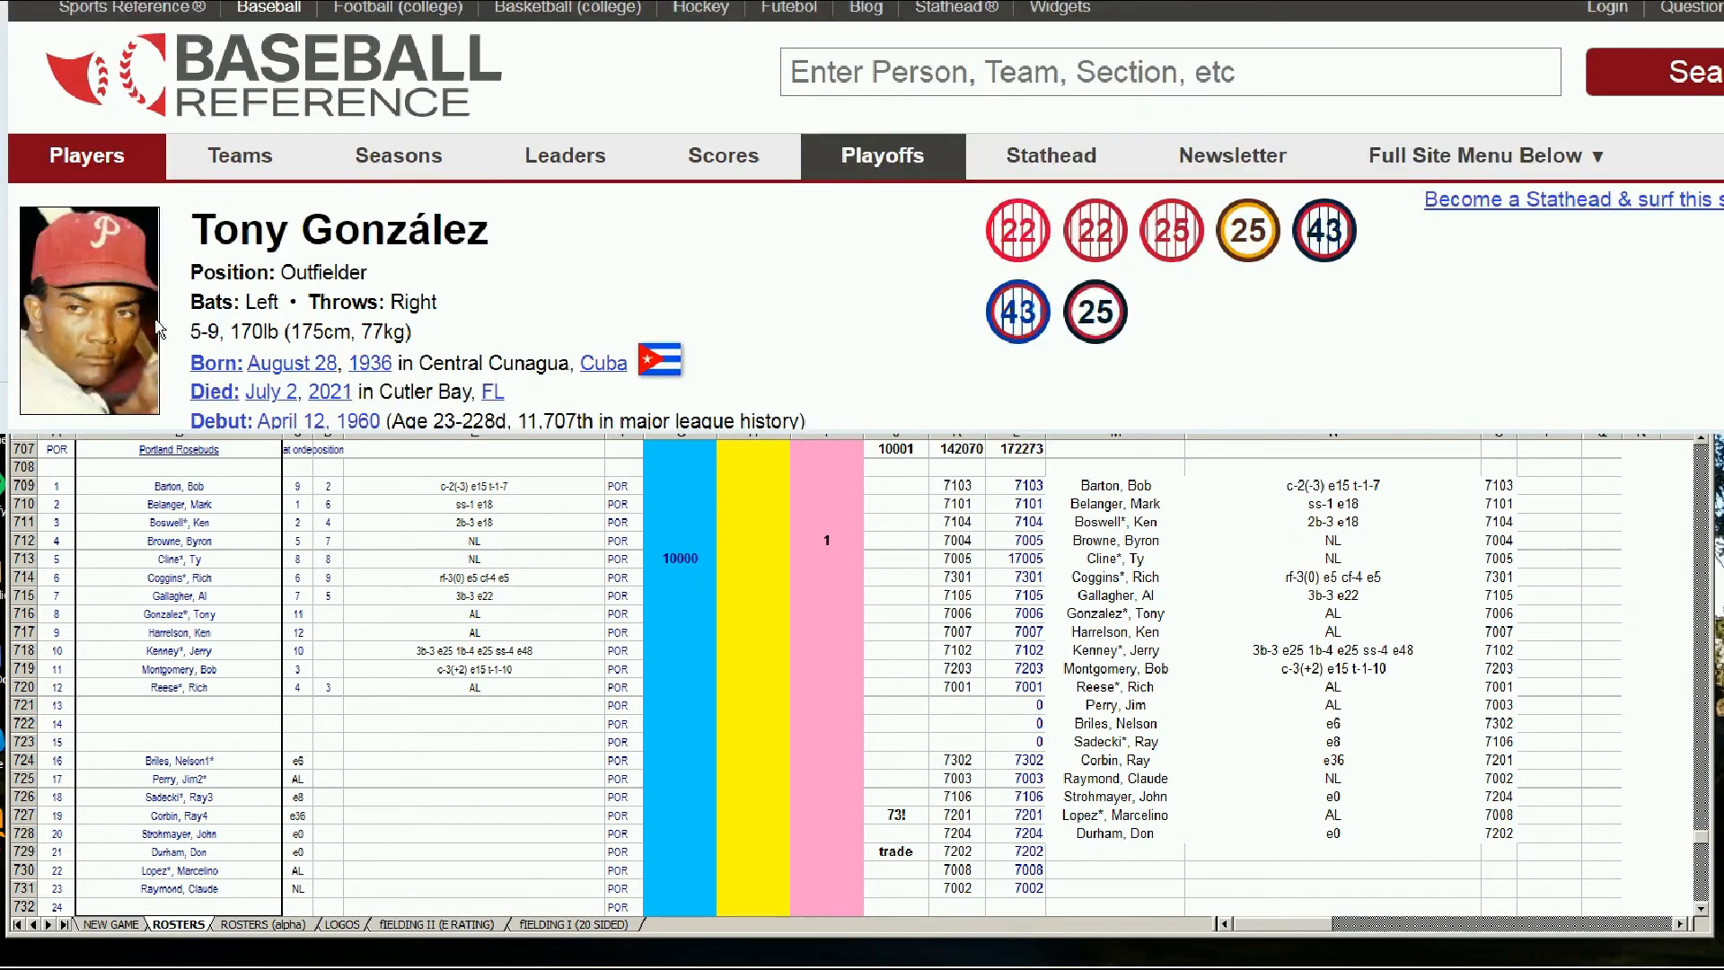
scroll(885, 269, "down", 8)
scroll(978, 252, "down", 10)
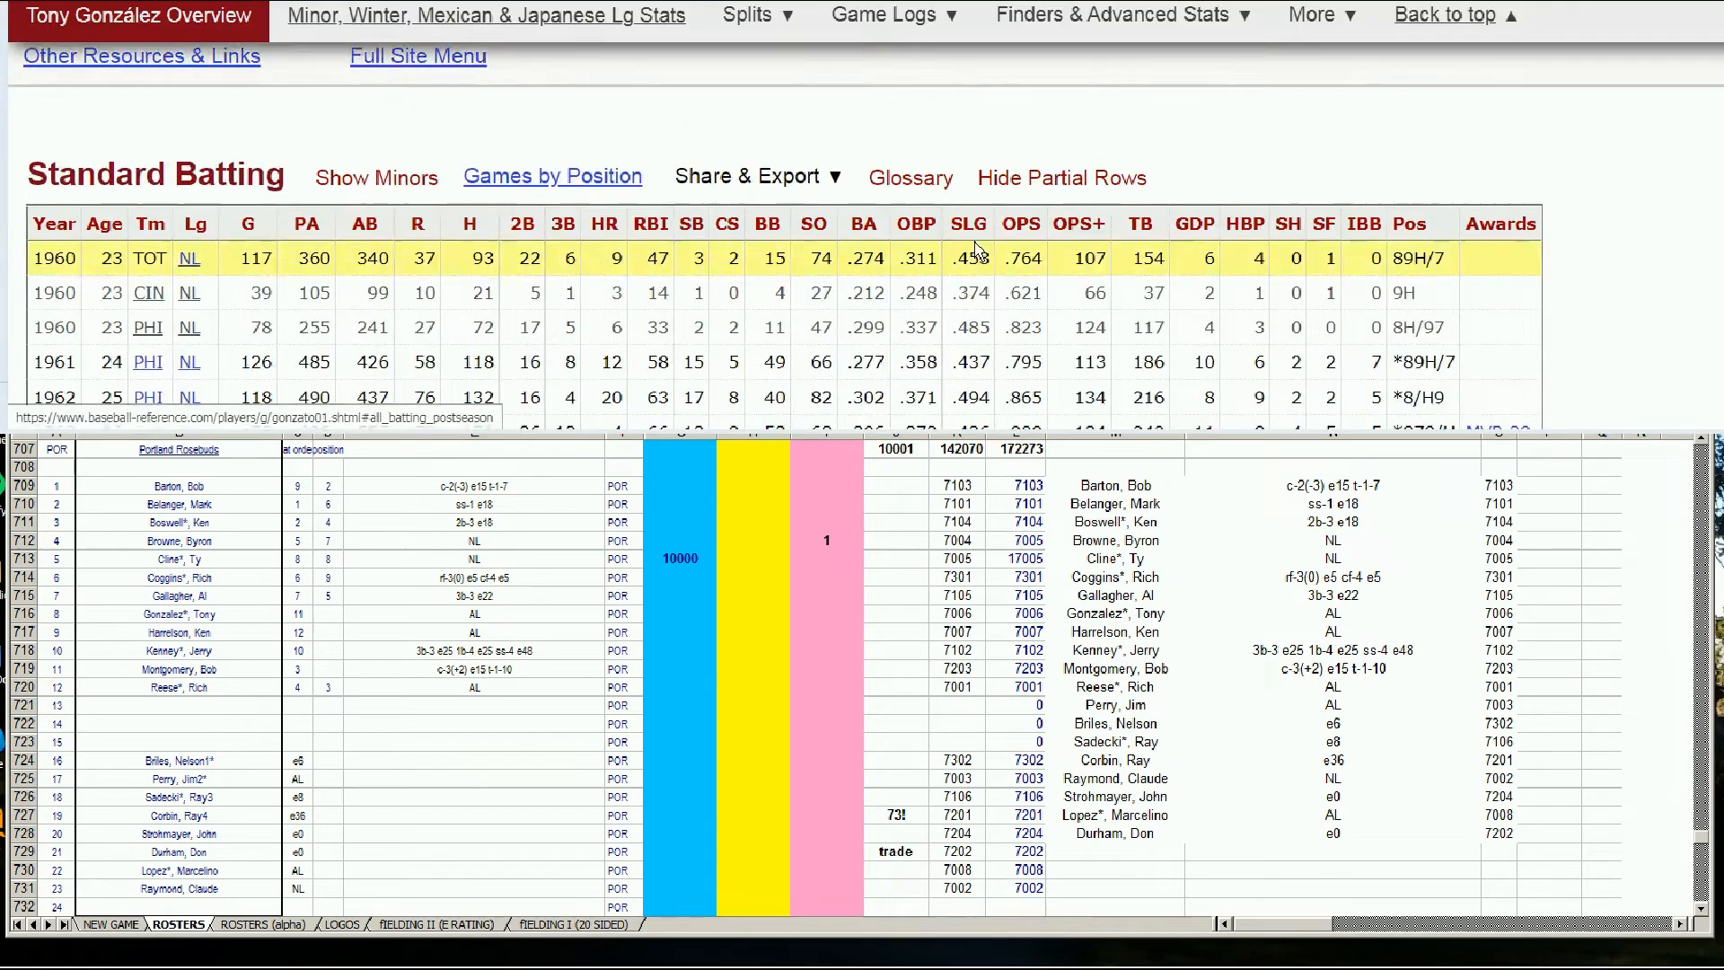
Review Tony Gonzalez's seasons through 1971 and enter 10000 in the blue column G of his row
scroll(963, 255, "down", 1)
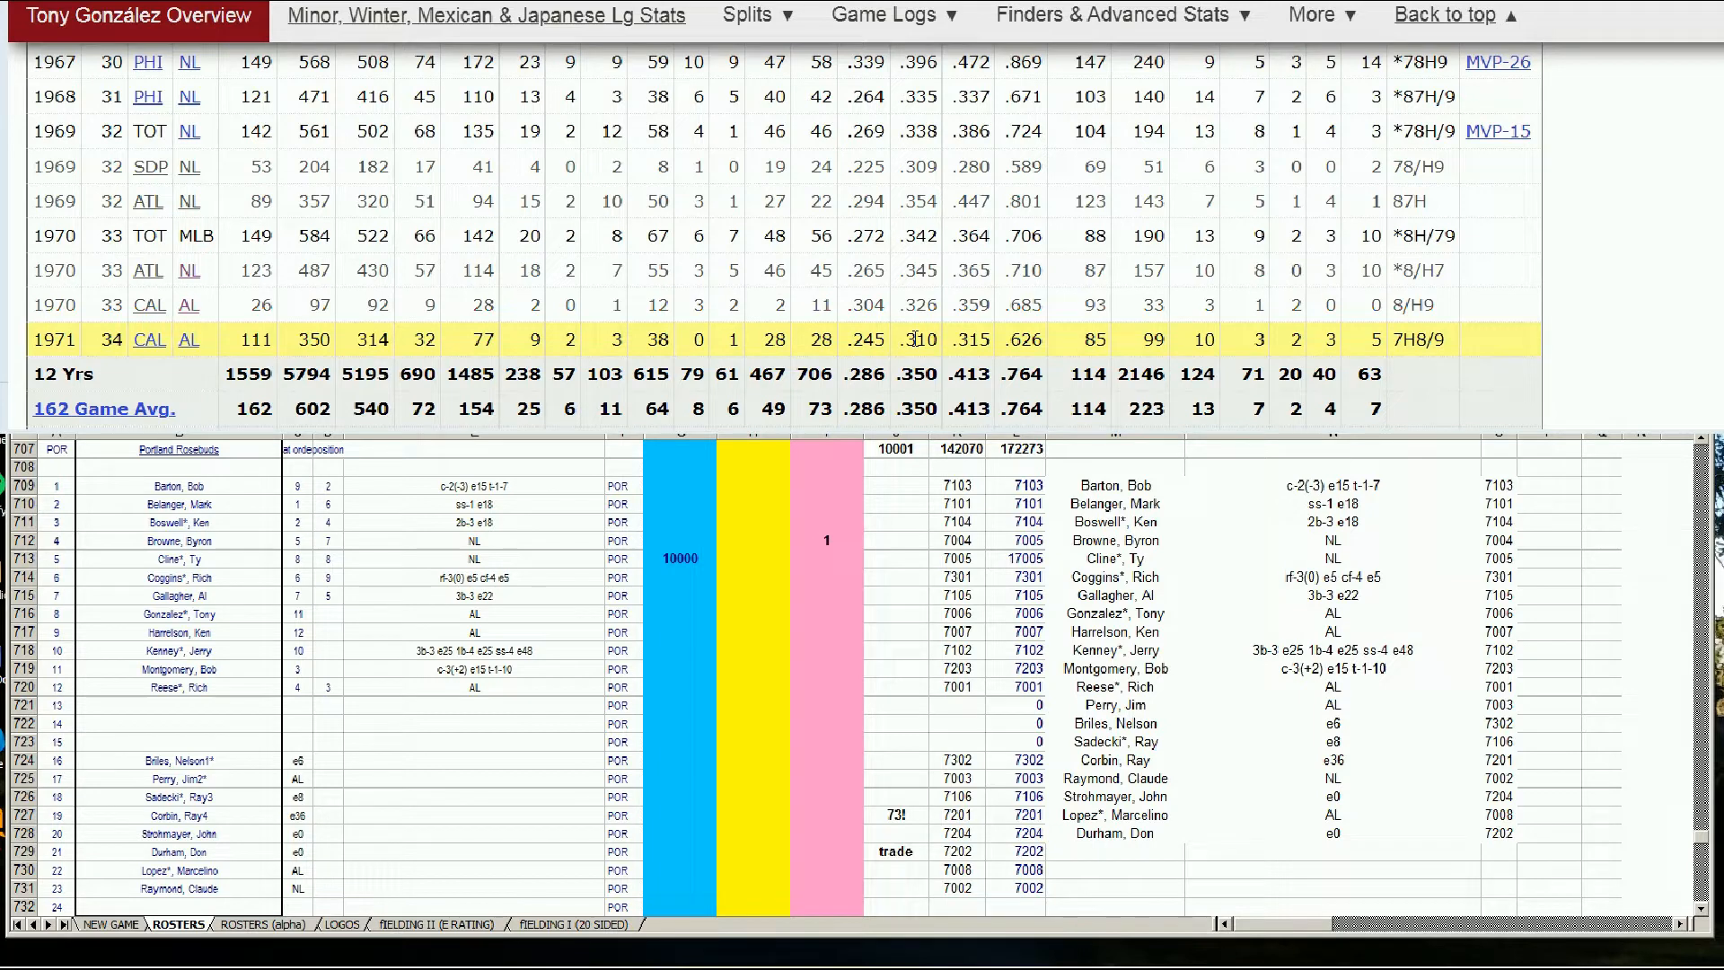
left_click(681, 575)
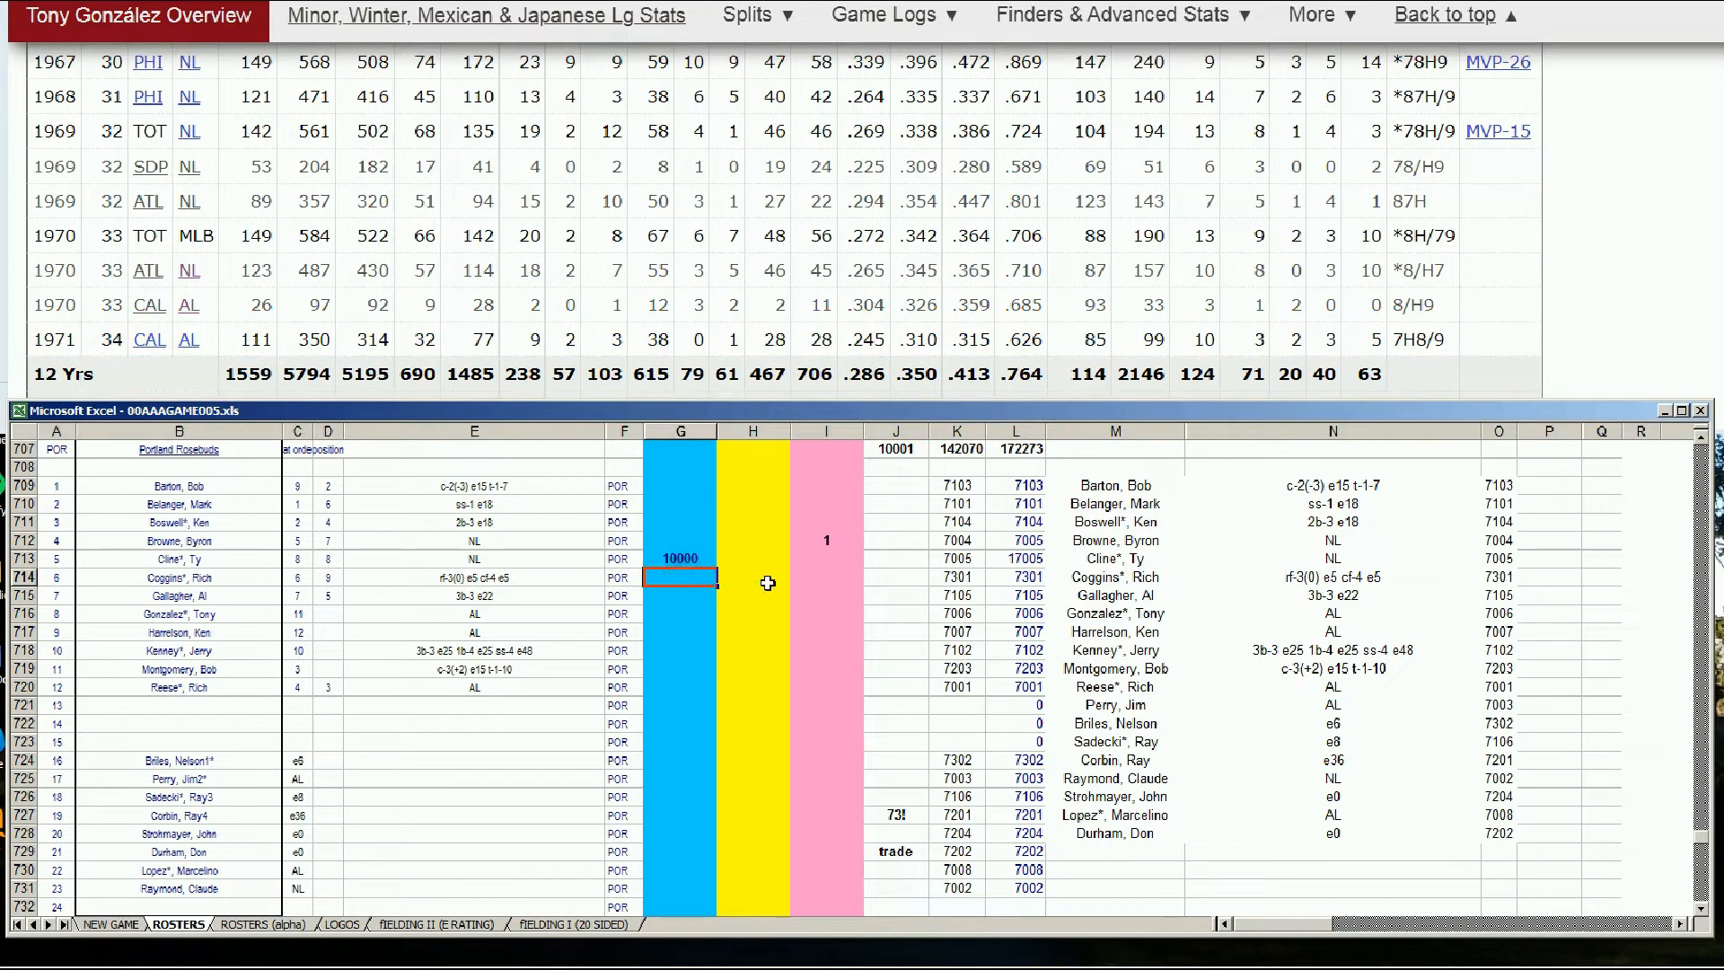
key("Down")
key("Down")
type("1000")
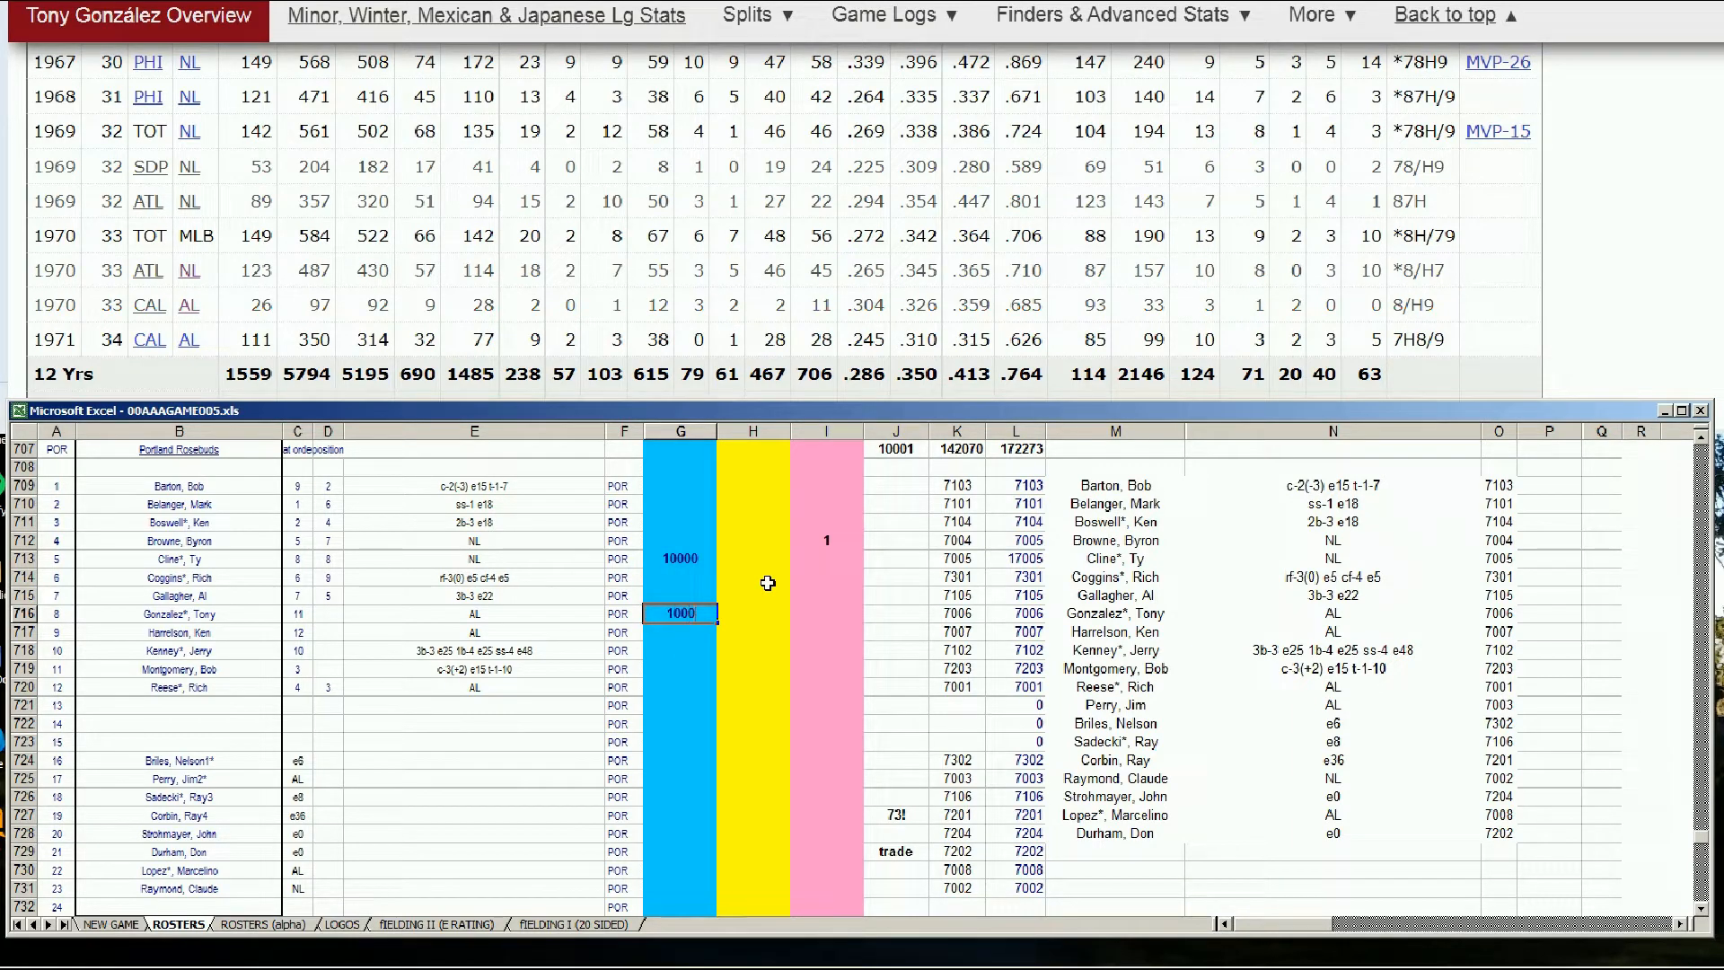
type("0")
key("Up")
key("Down")
Look up Ken Harrelson on Baseball Reference and view his Standard Batting seasons through 1971
left_click(1445, 15)
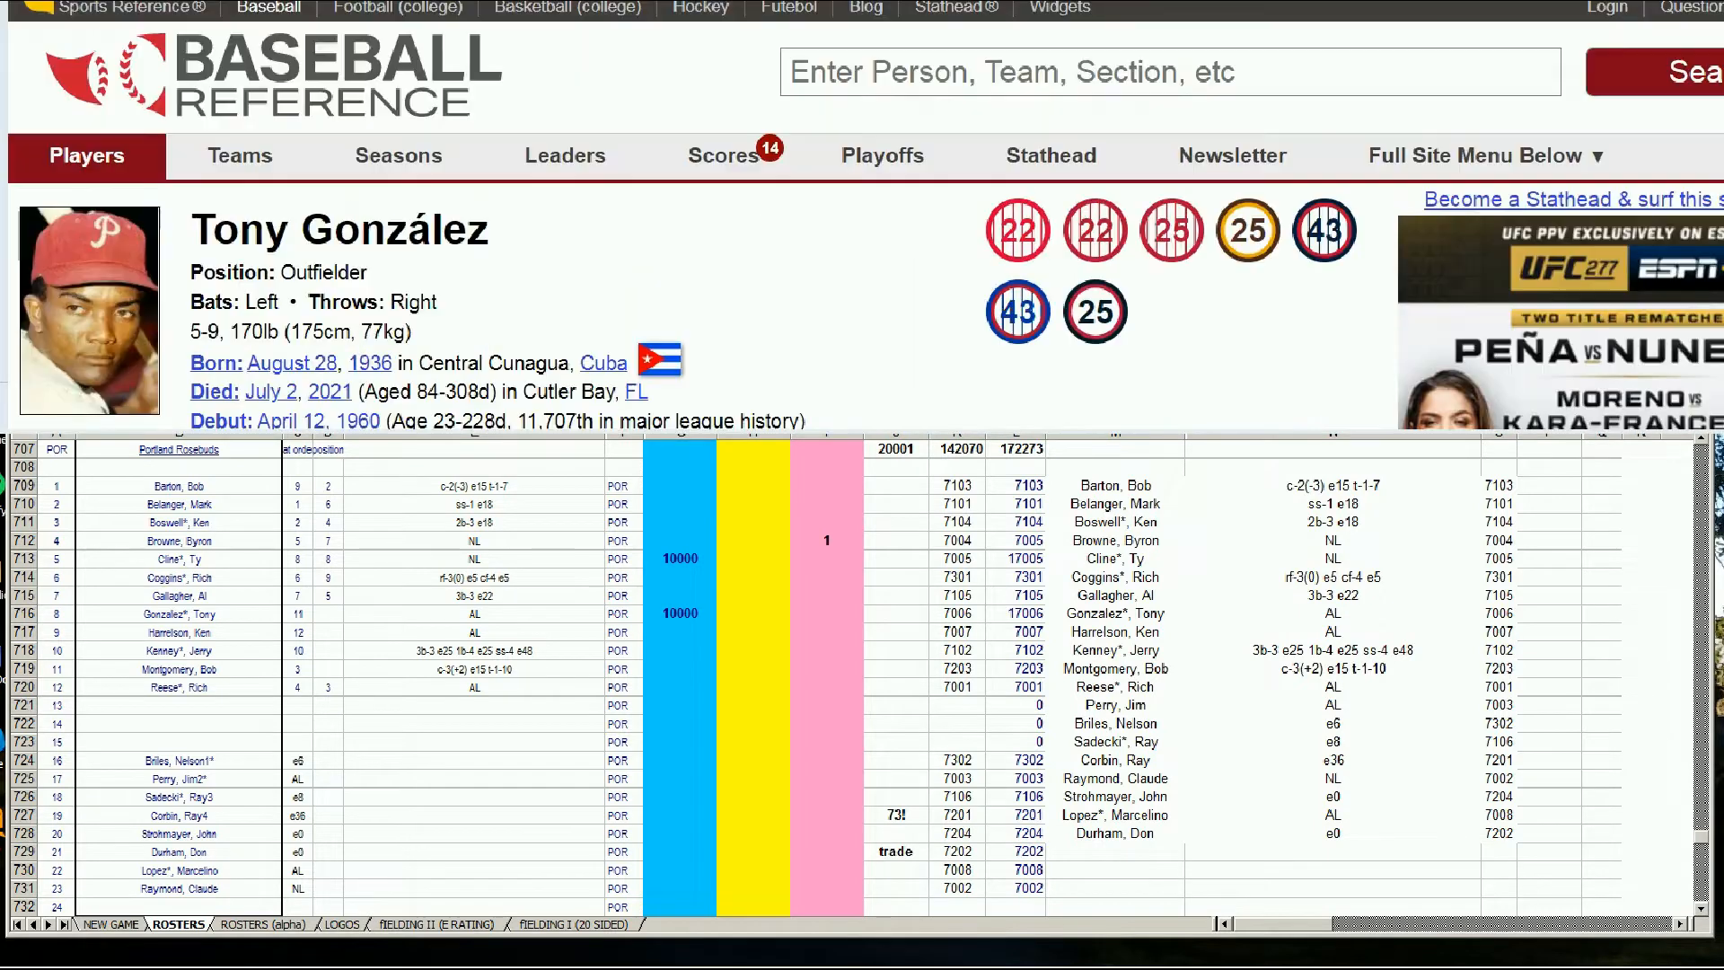
left_click(1220, 66)
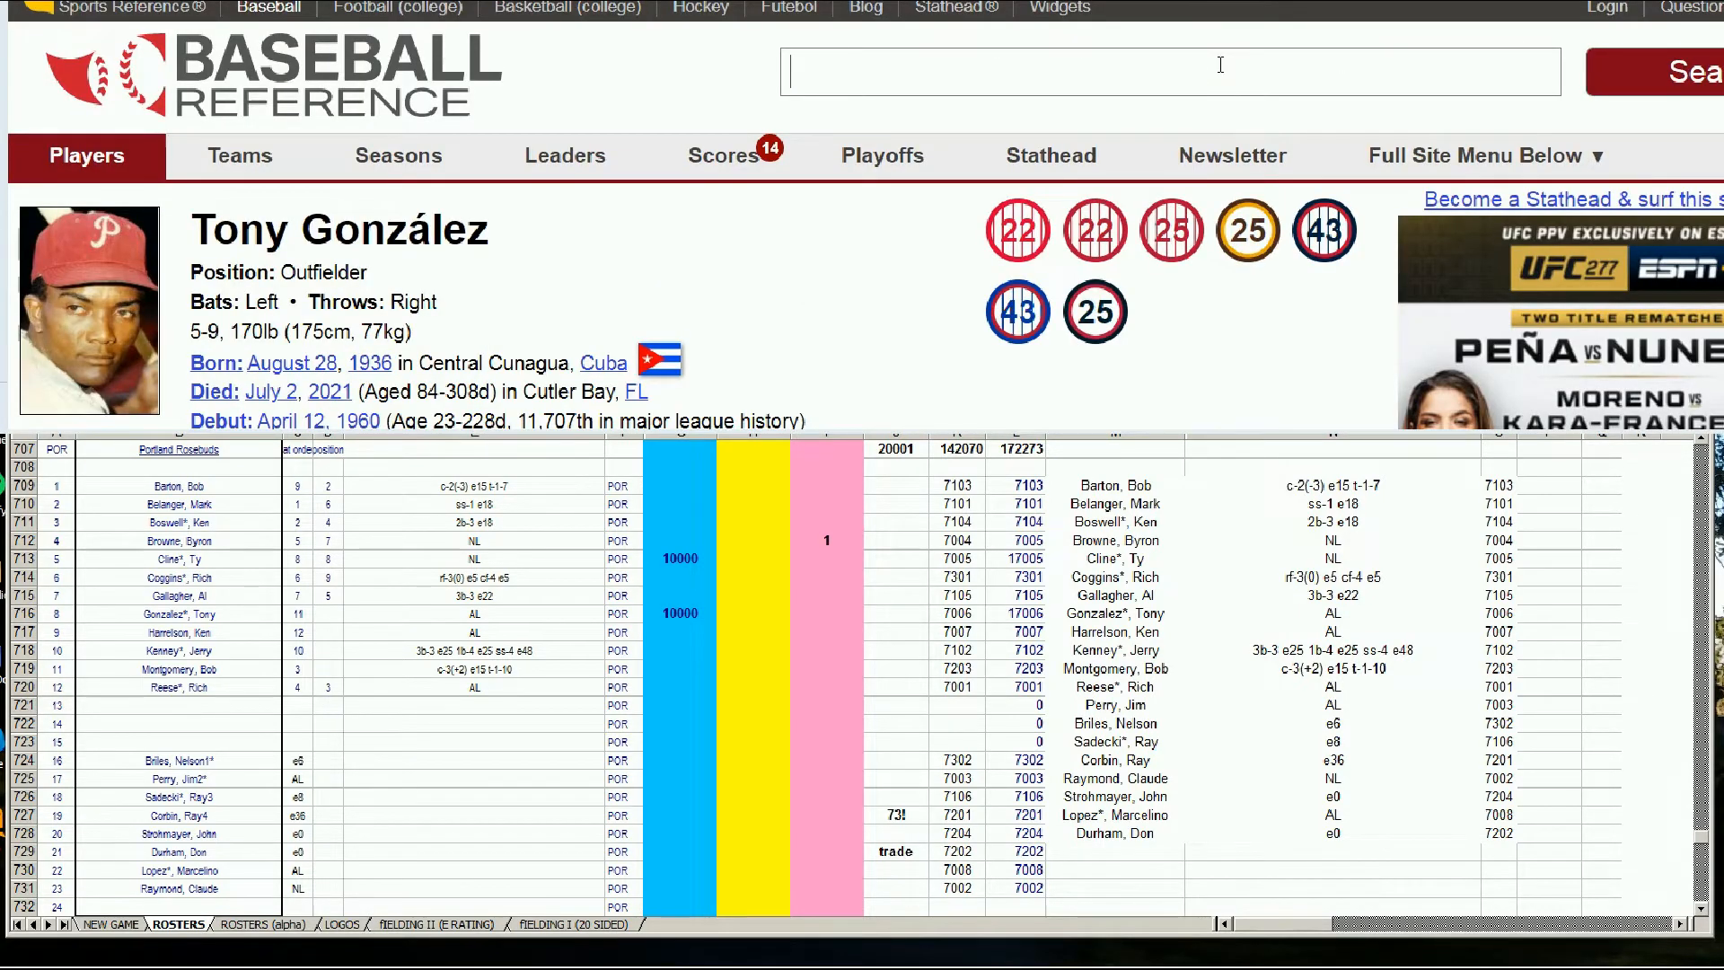
type("ken harr")
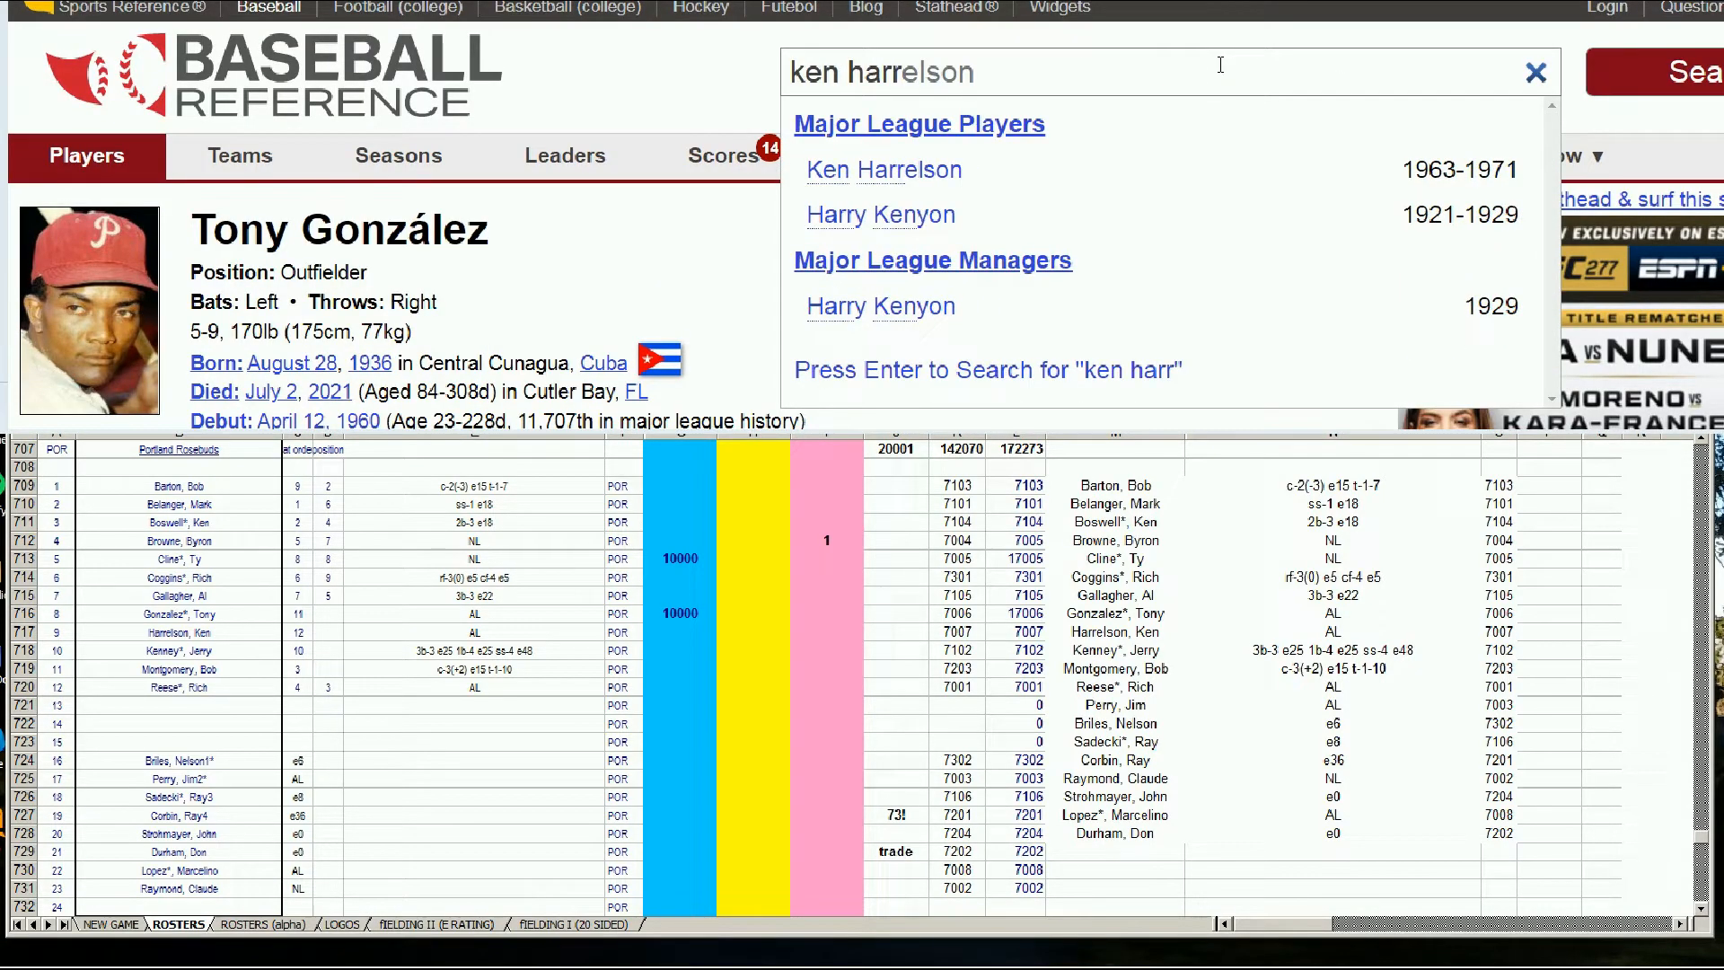
left_click(1010, 171)
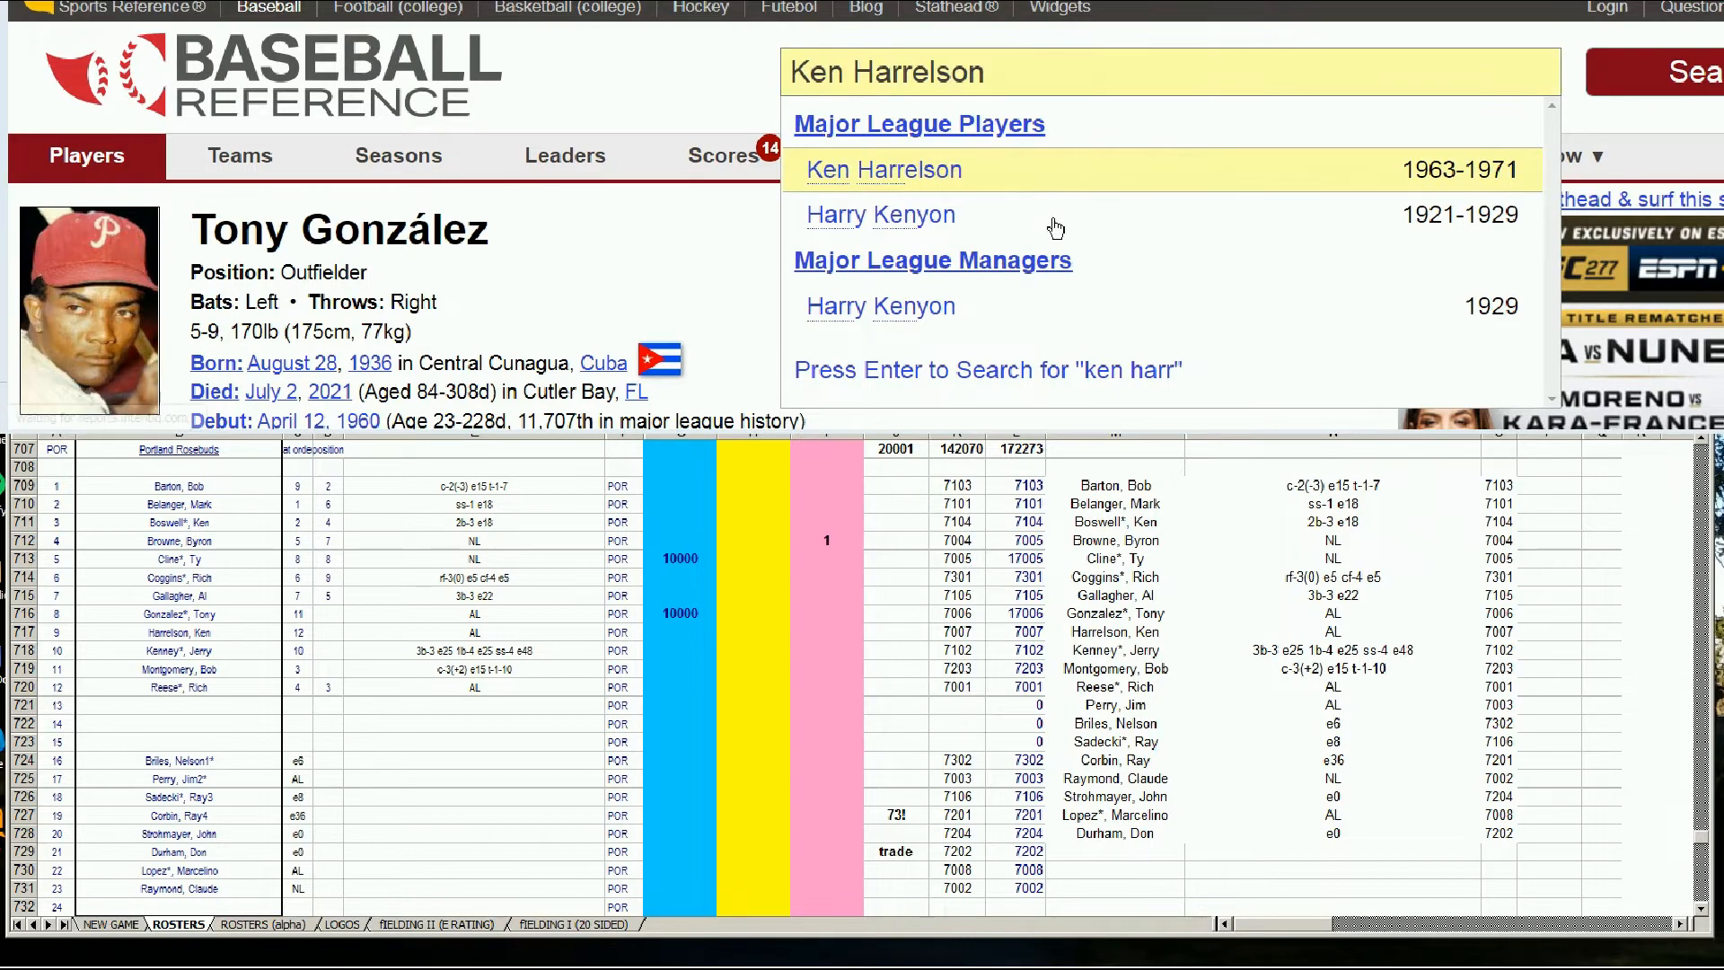
scroll(943, 258, "down", 6)
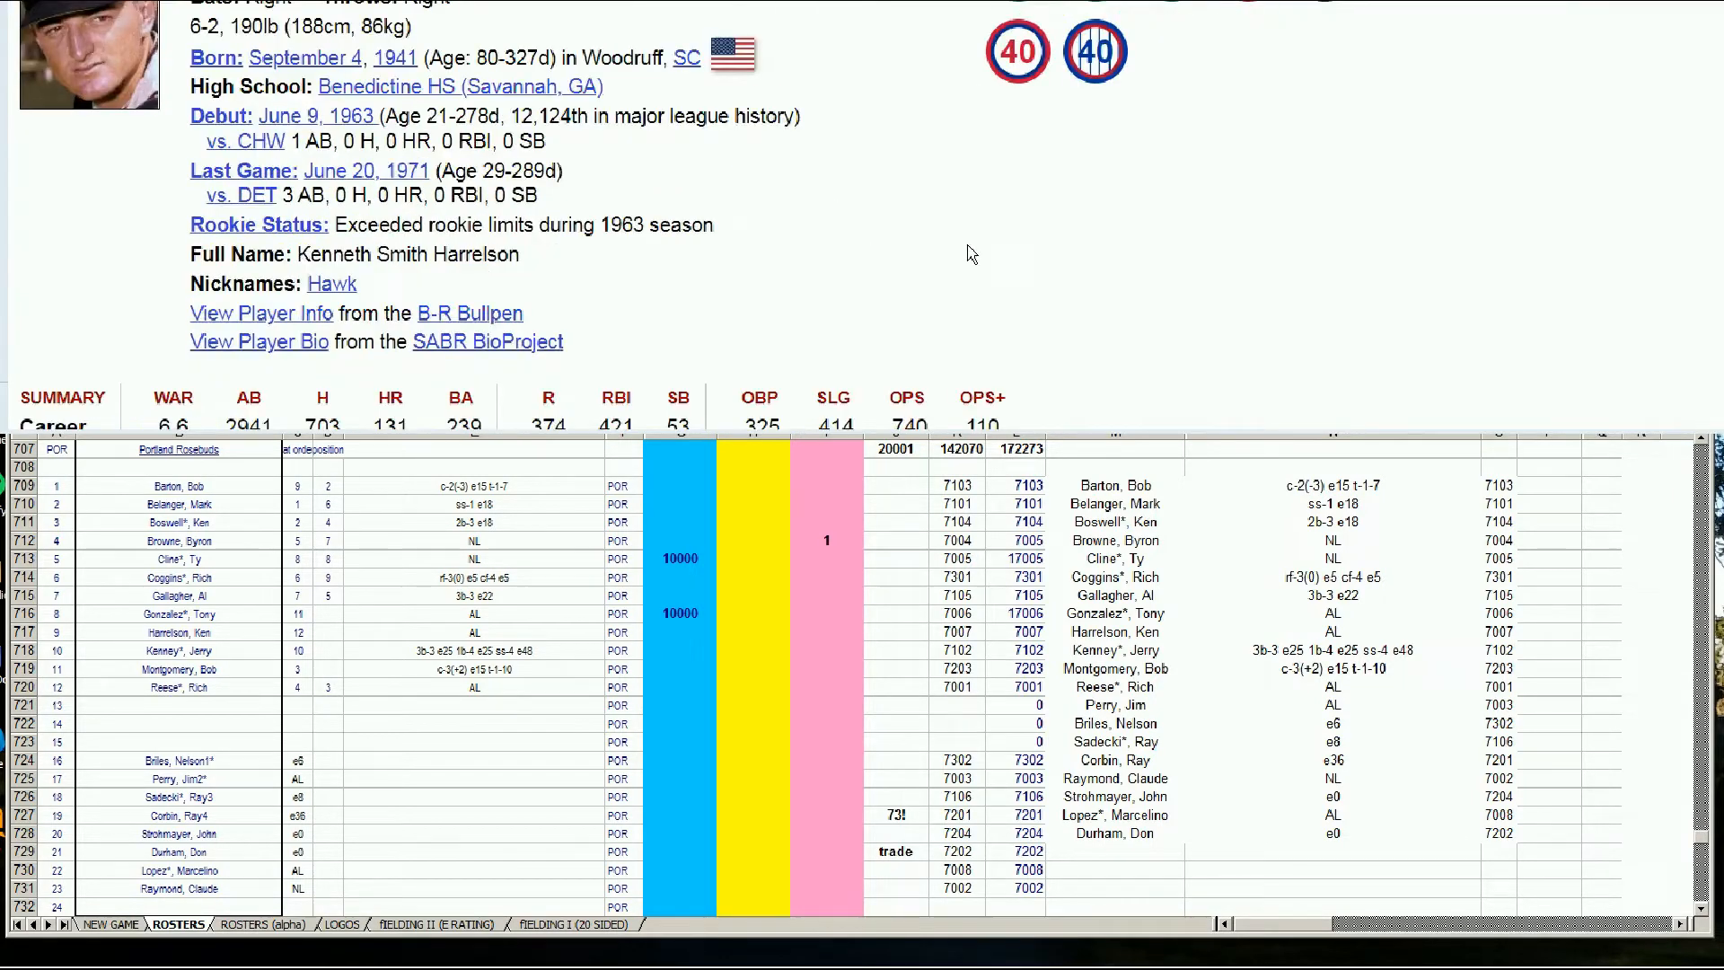
scroll(1003, 249, "down", 10)
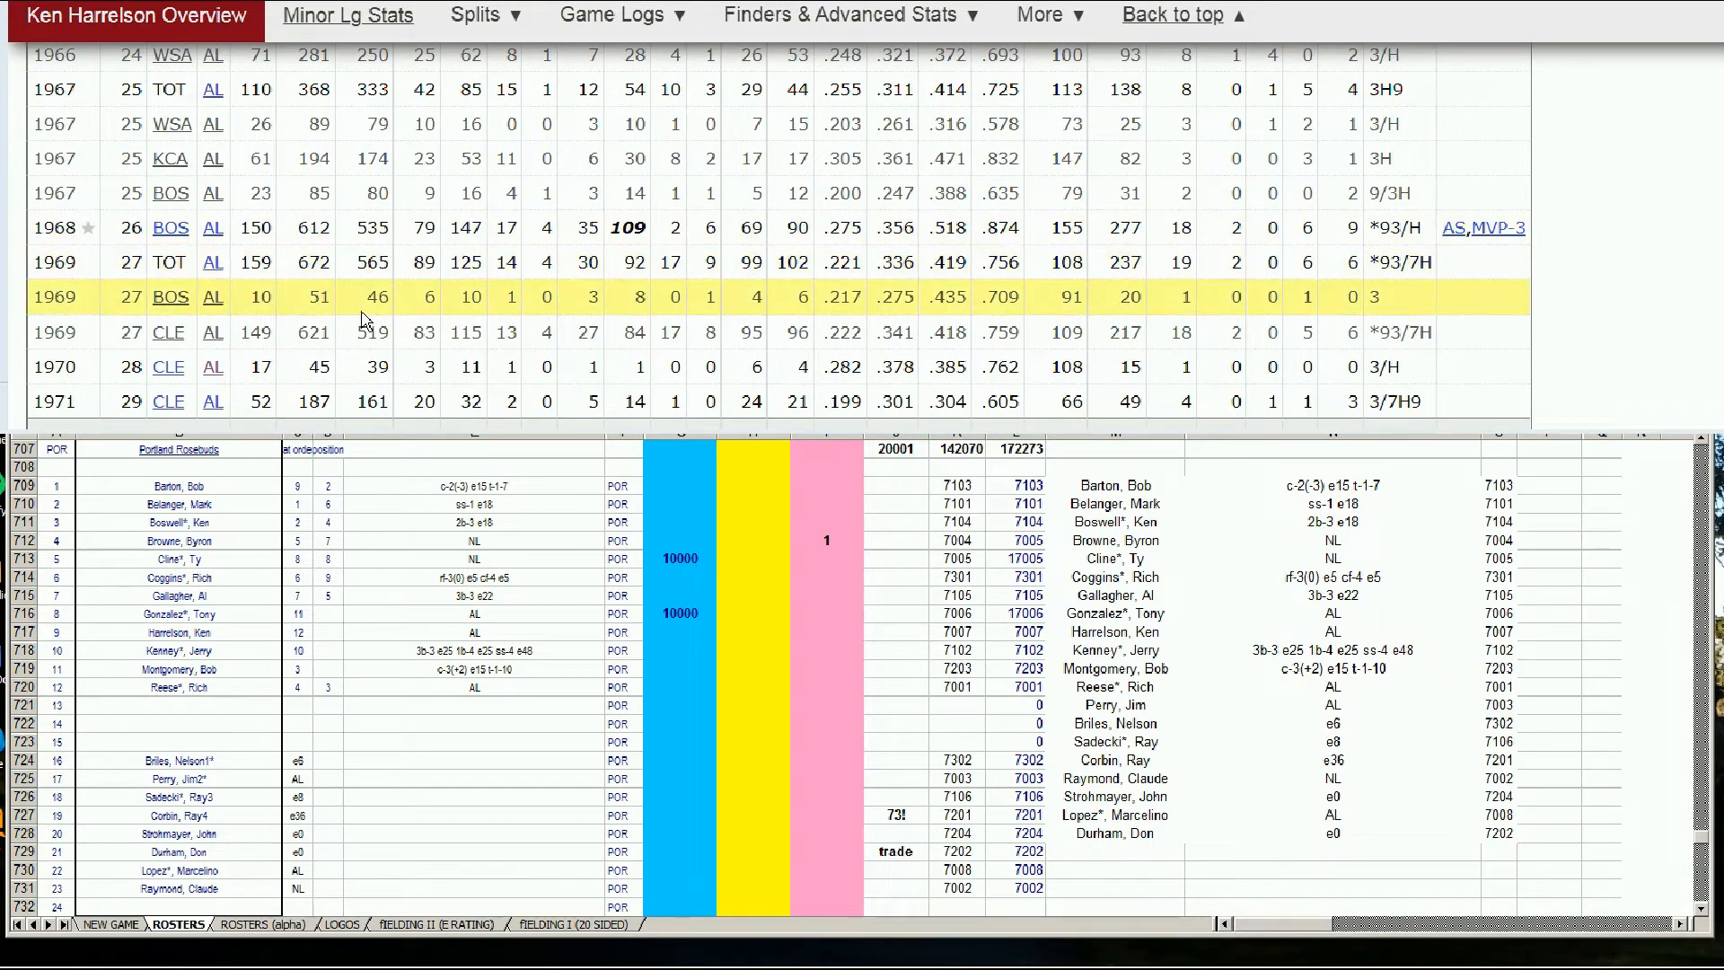
scroll(371, 337, "down", 2)
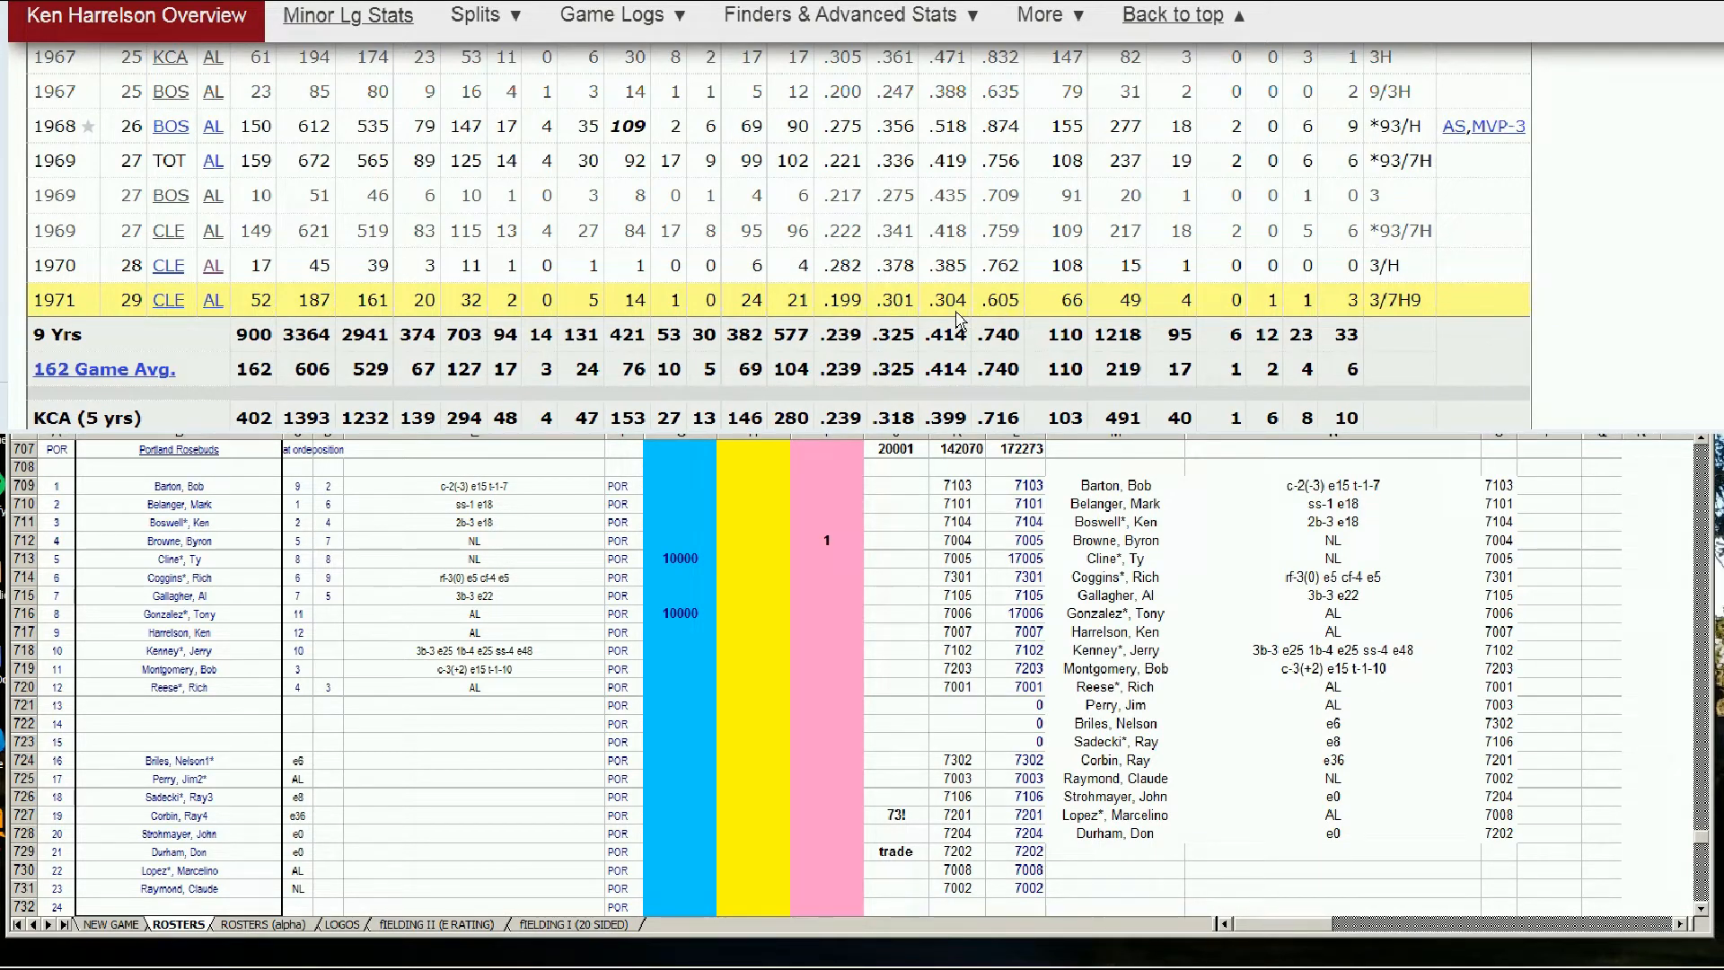
left_click(579, 300)
Check the 1971 roster PDF for Ken Harrelson among the Cleveland players and the additional American League players
left_click(683, 2)
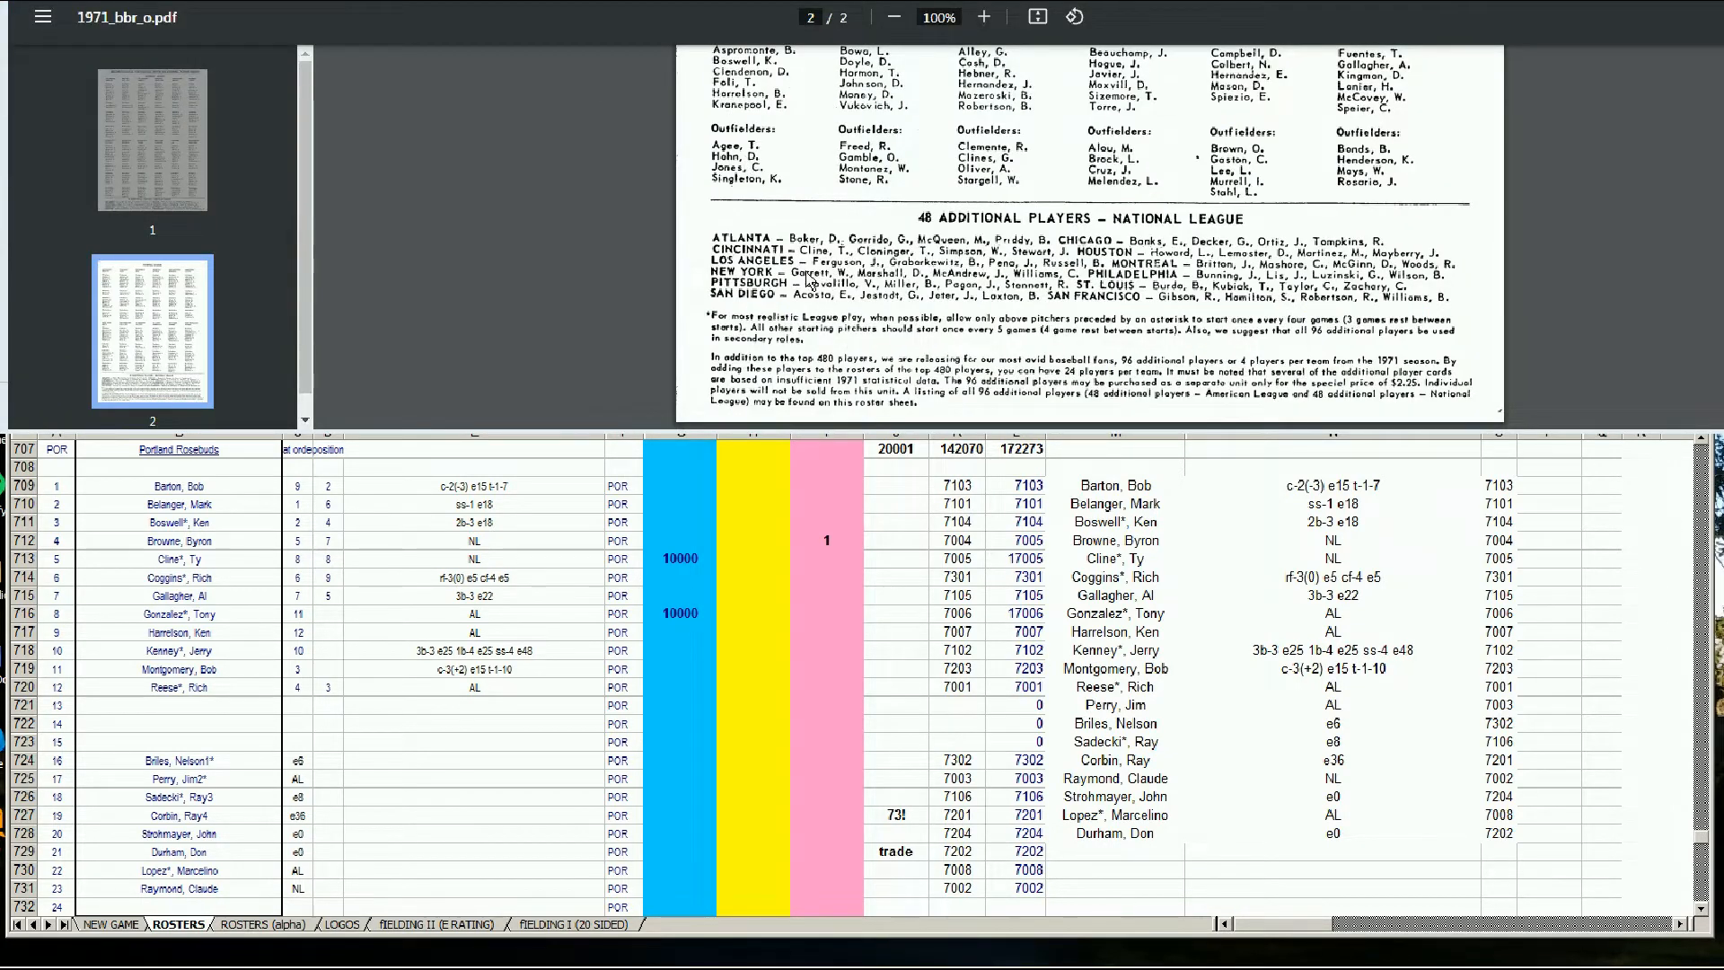
left_click(269, 2)
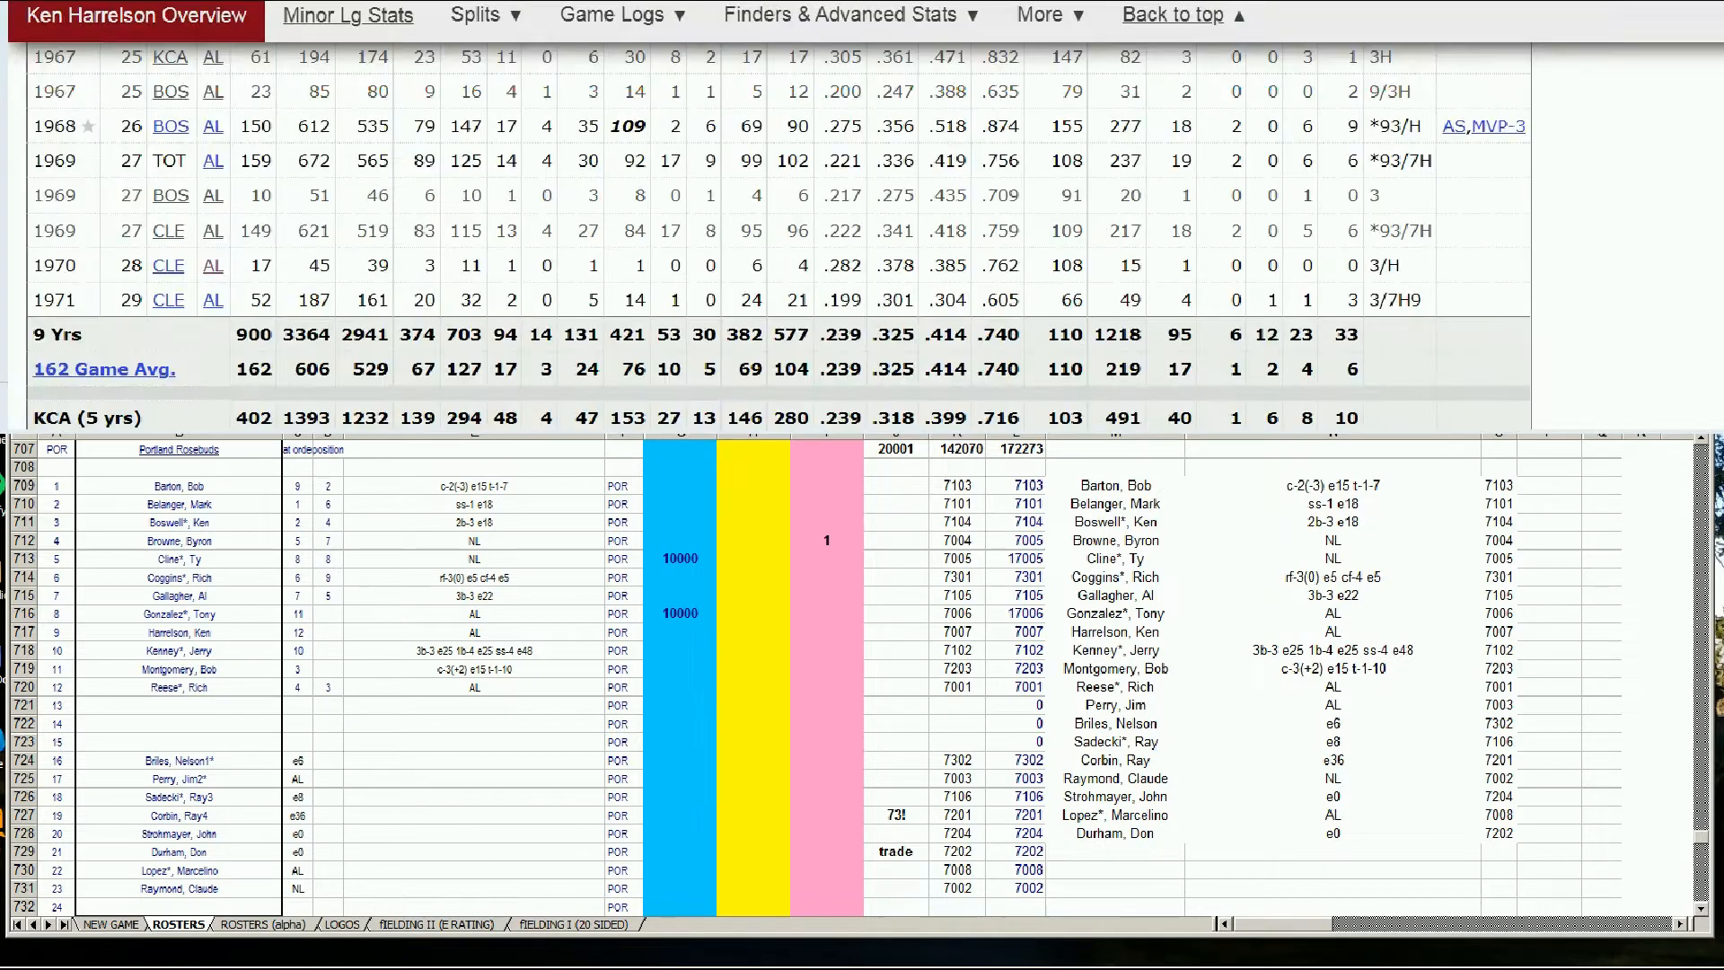
left_click(683, 2)
scroll(991, 158, "up", 5)
scroll(990, 158, "up", 8)
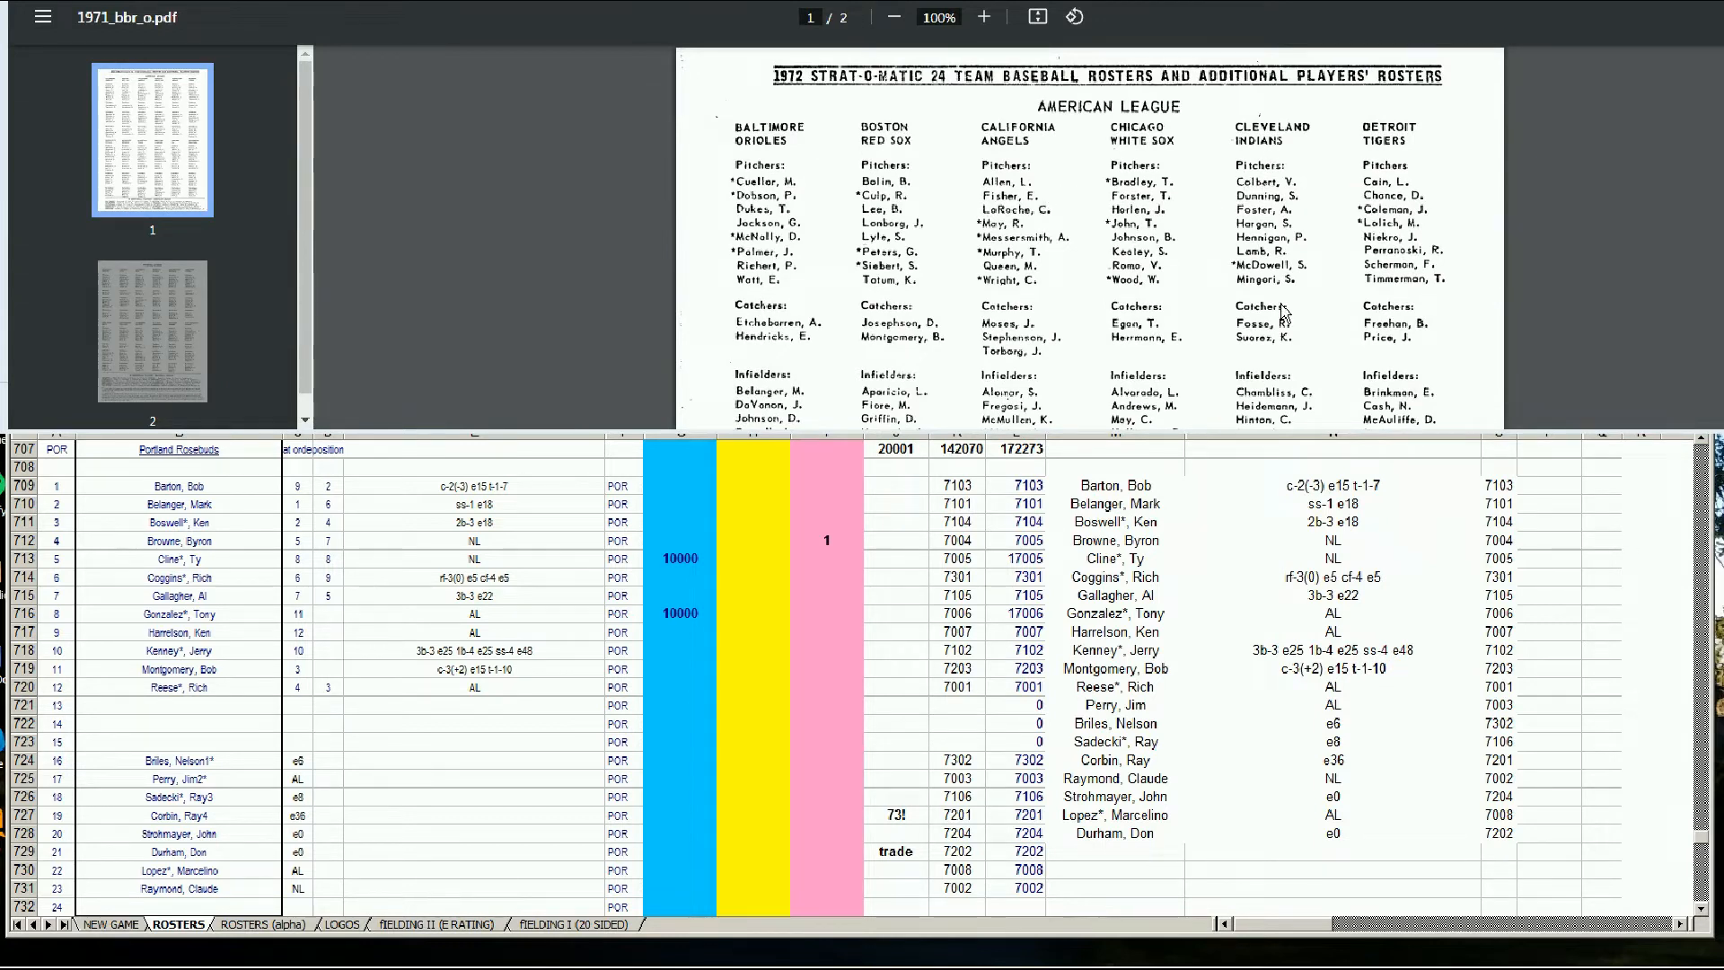
scroll(1288, 269, "down", 5)
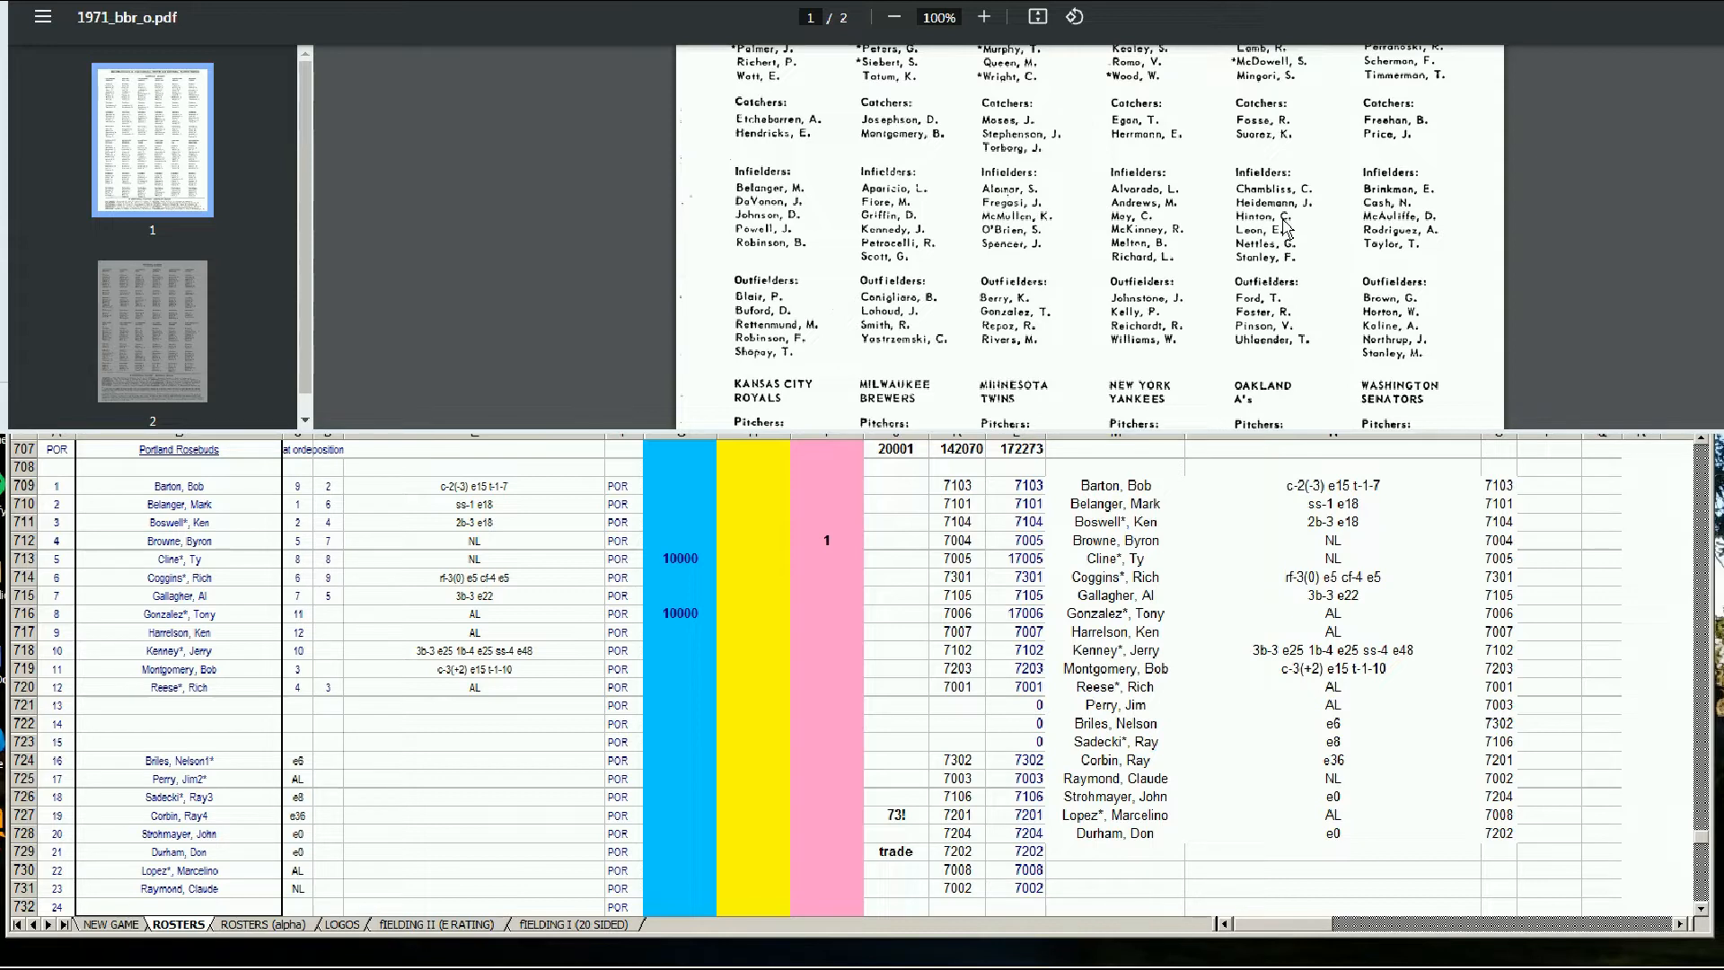
scroll(1282, 290, "down", 15)
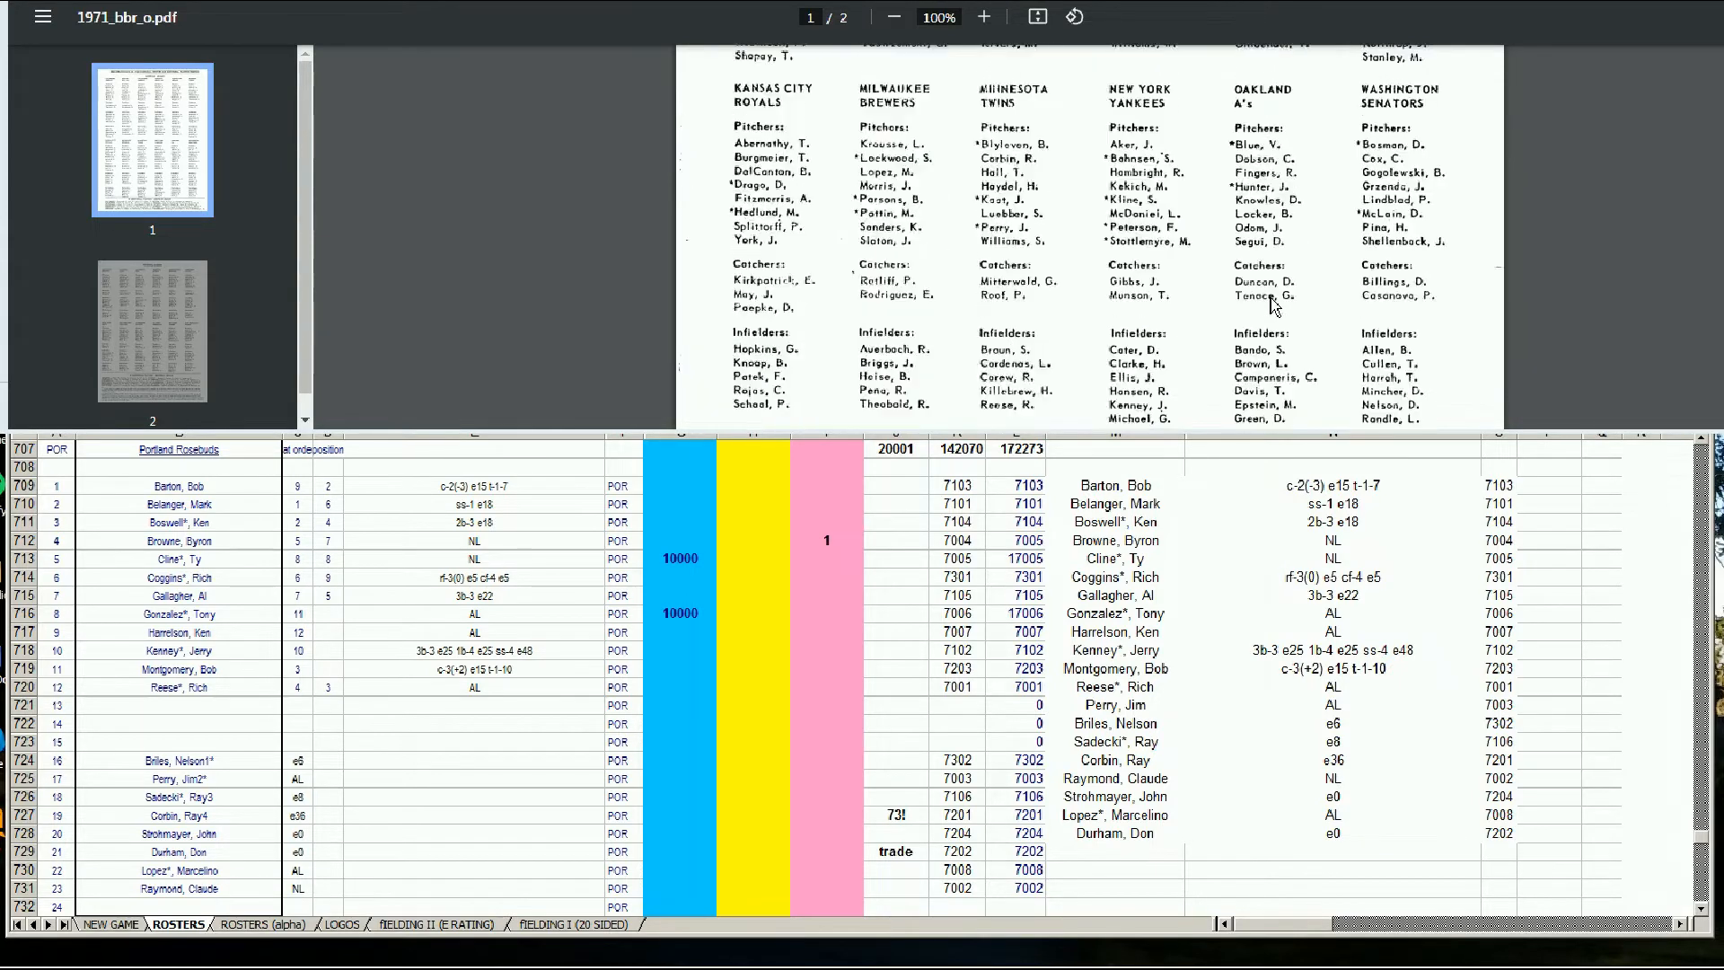
scroll(1278, 305, "up", 3)
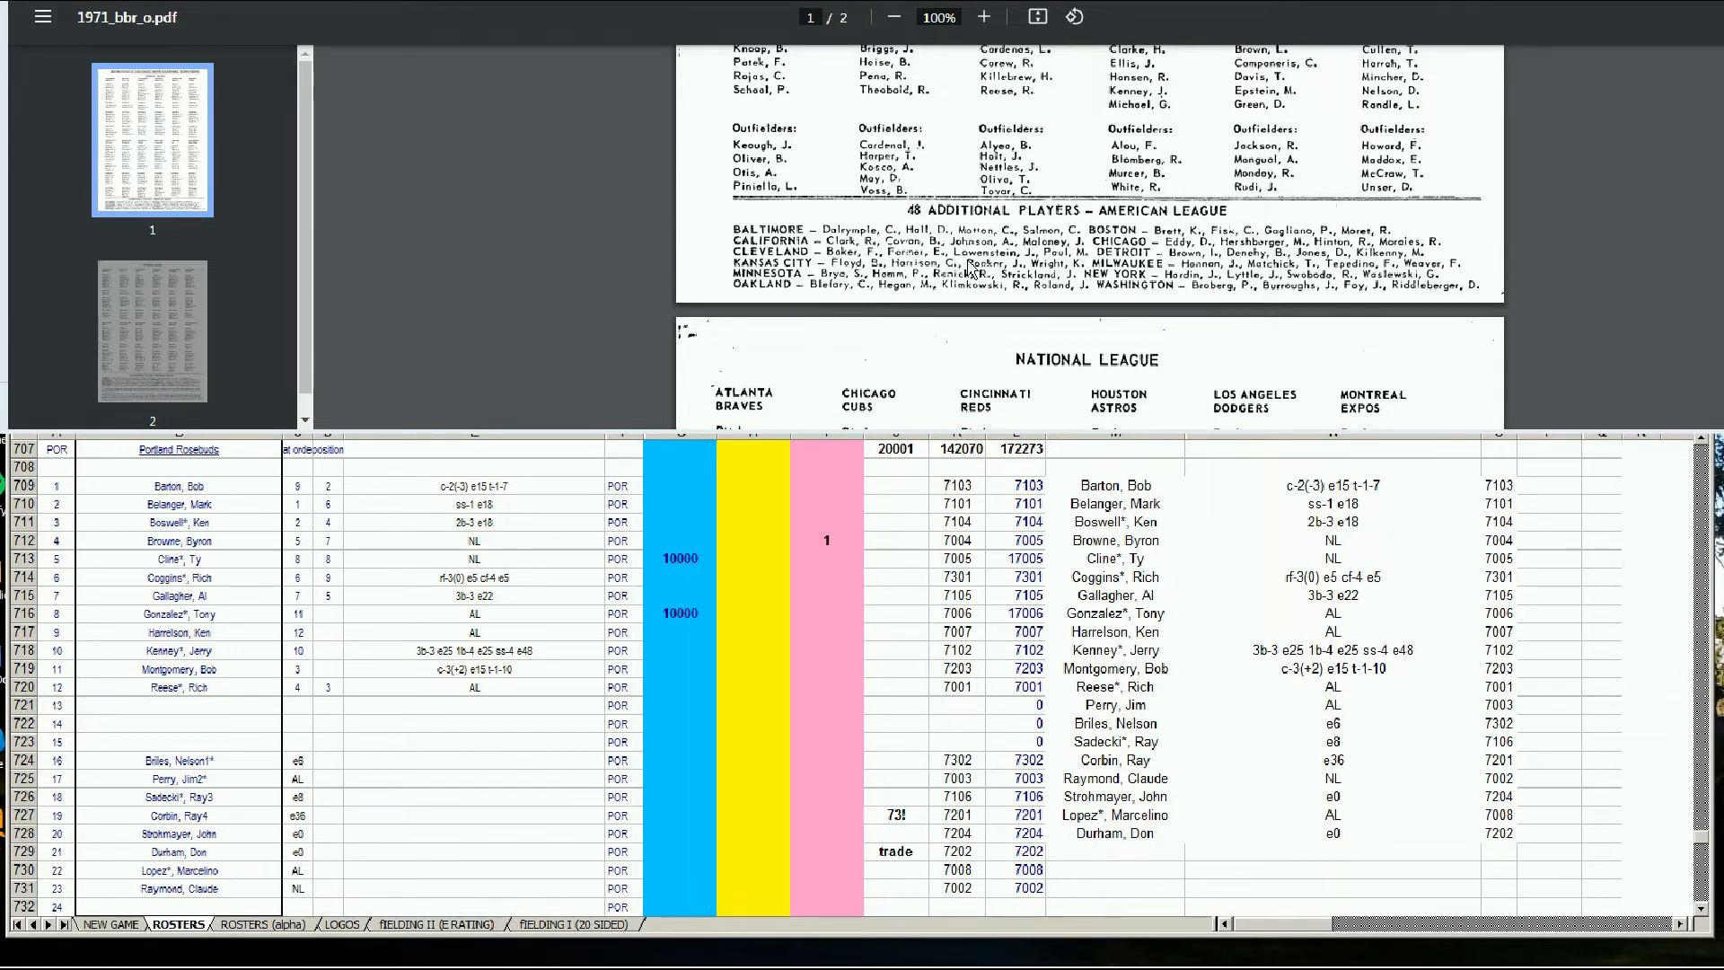
scroll(970, 268, "up", 5)
scroll(974, 268, "up", 3)
scroll(1024, 270, "up", 3)
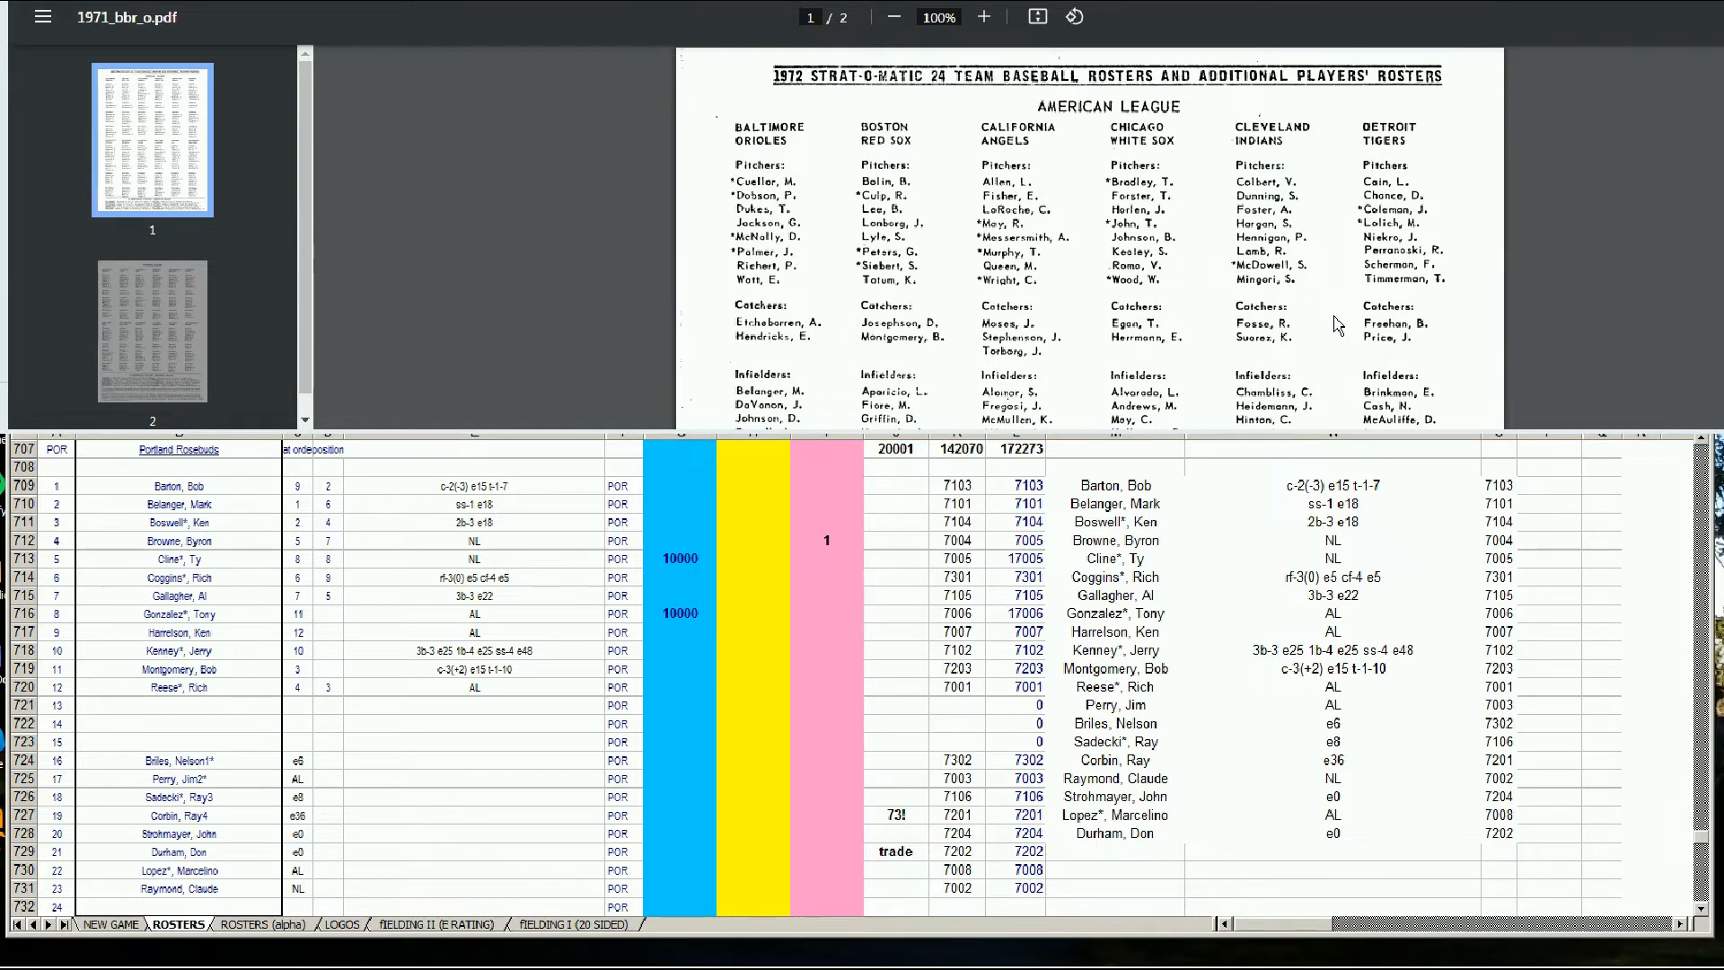
scroll(1317, 337, "down", 3)
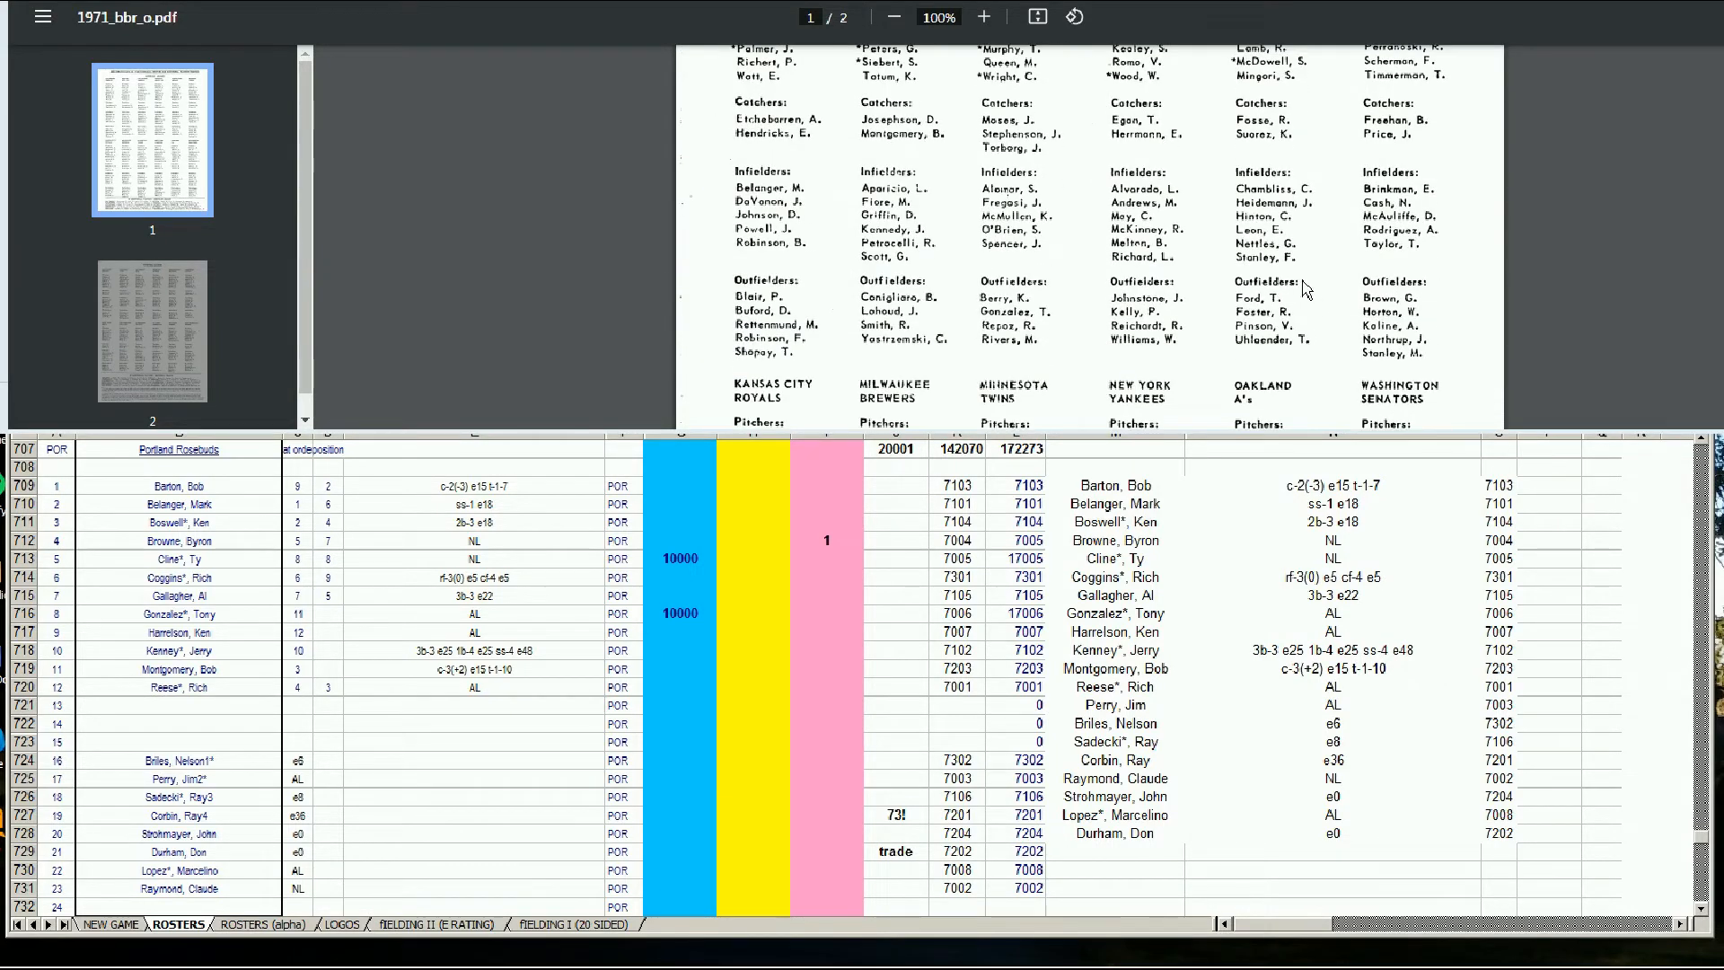
scroll(1307, 289, "down", 10)
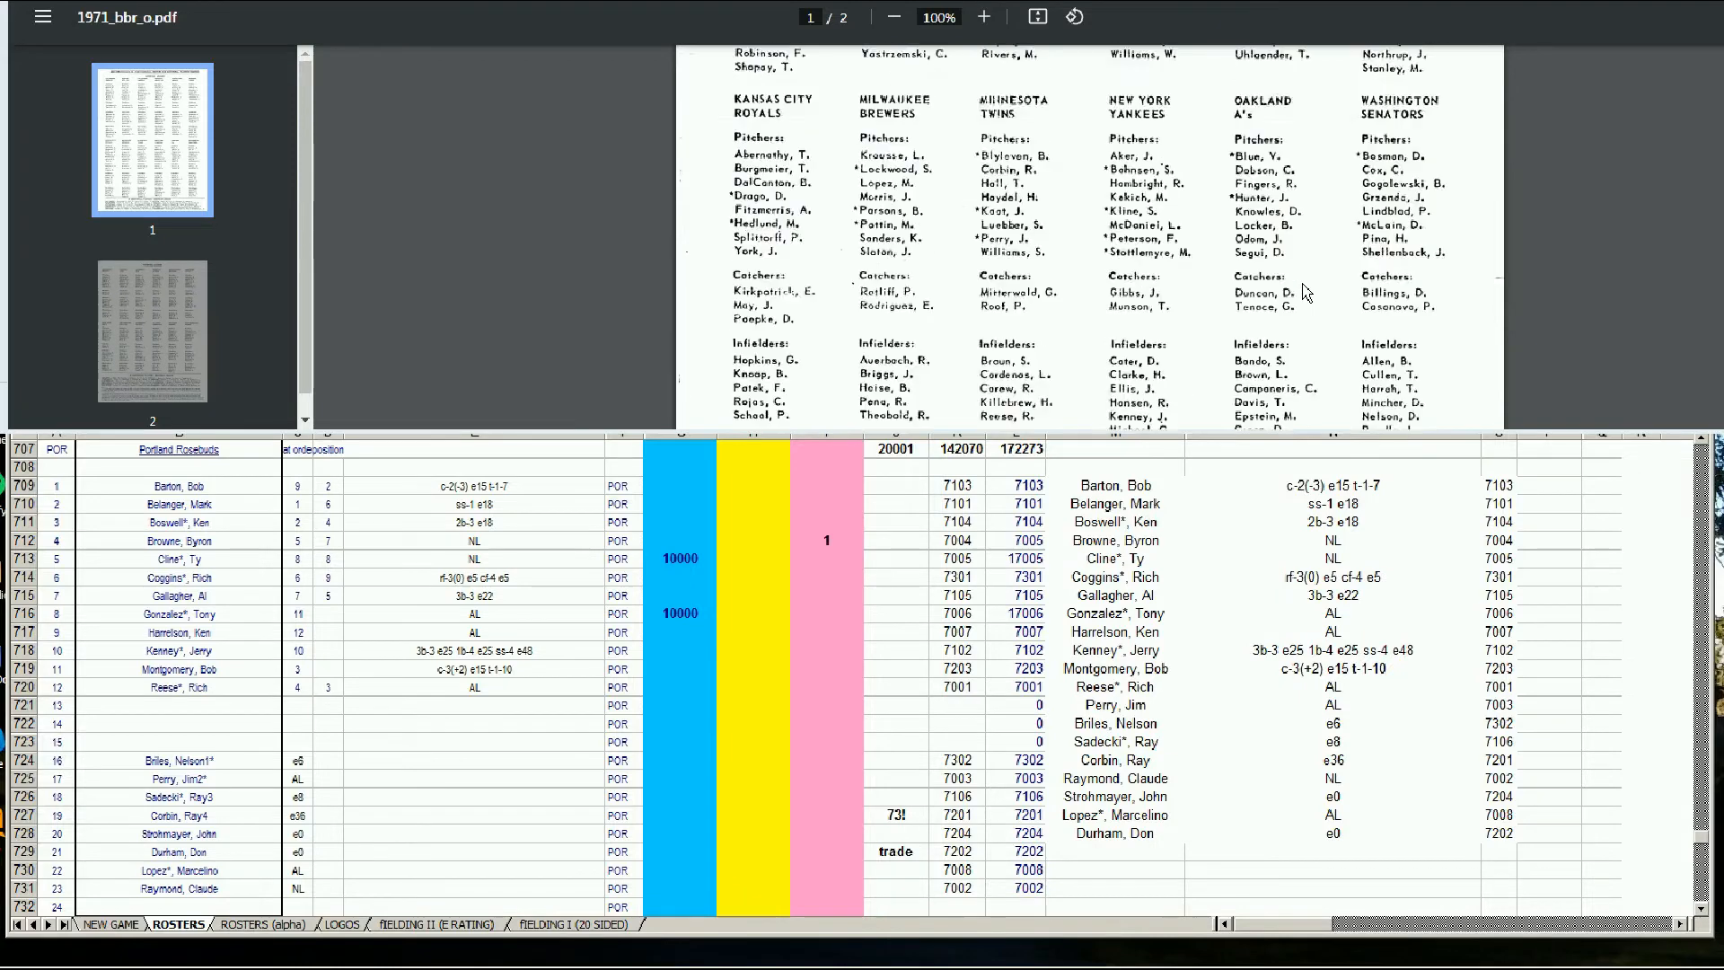
scroll(1307, 293, "down", 6)
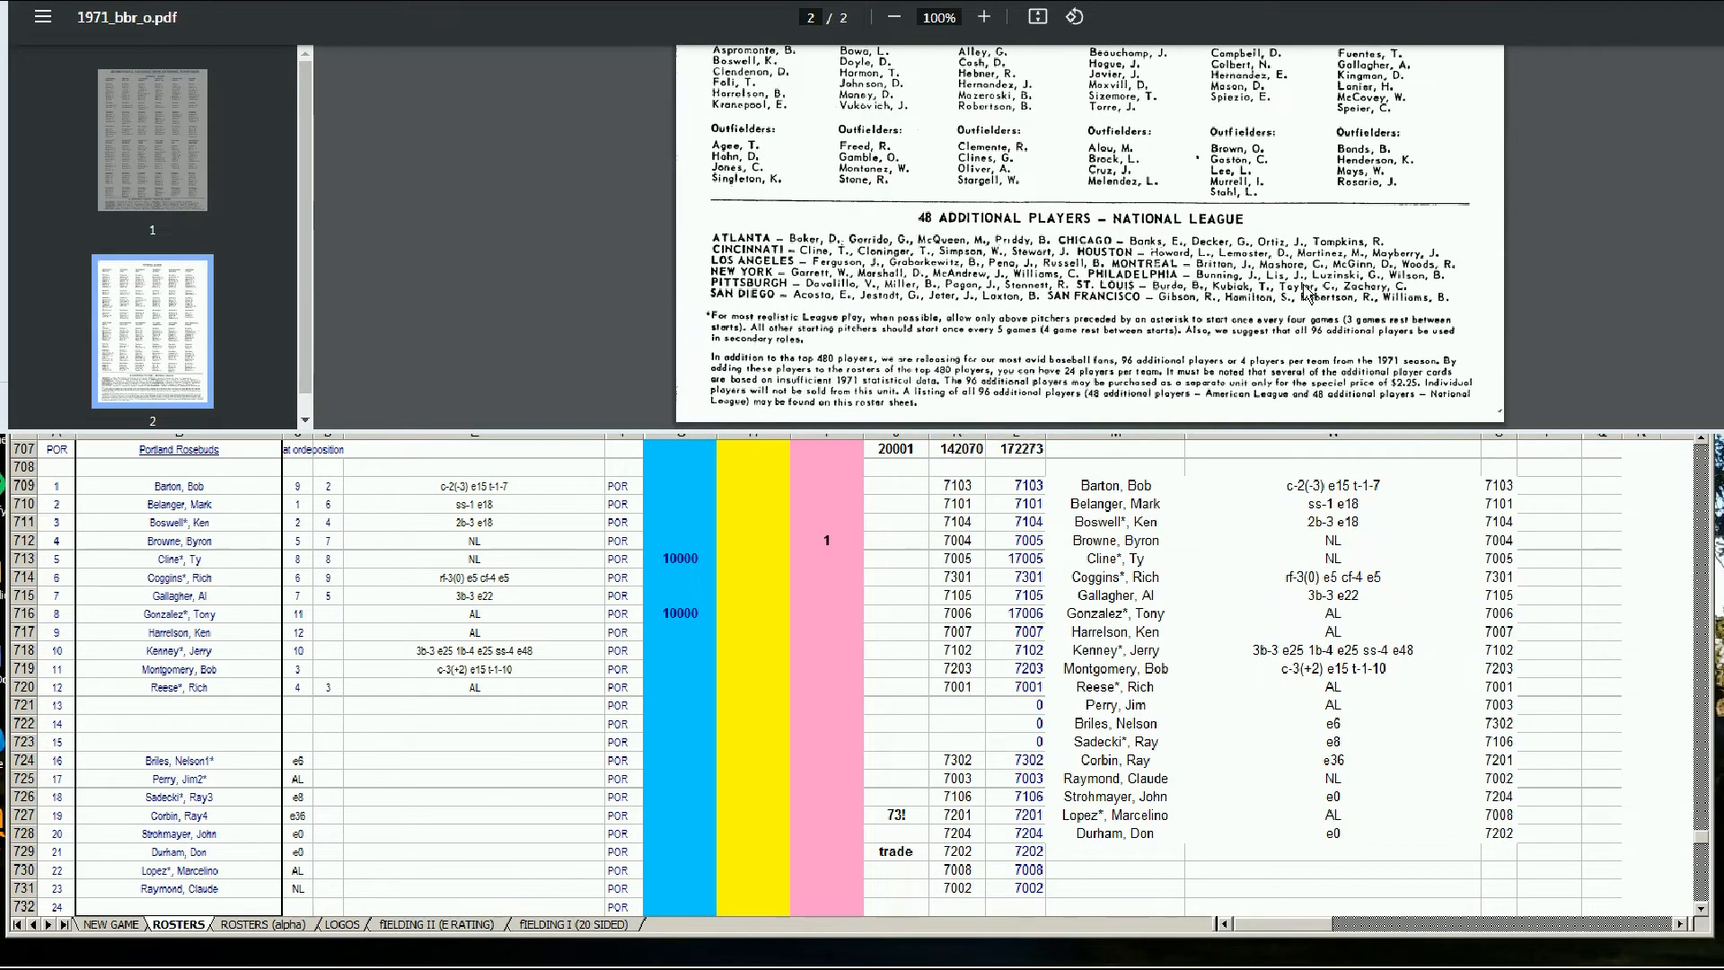
scroll(1242, 362, "up", 8)
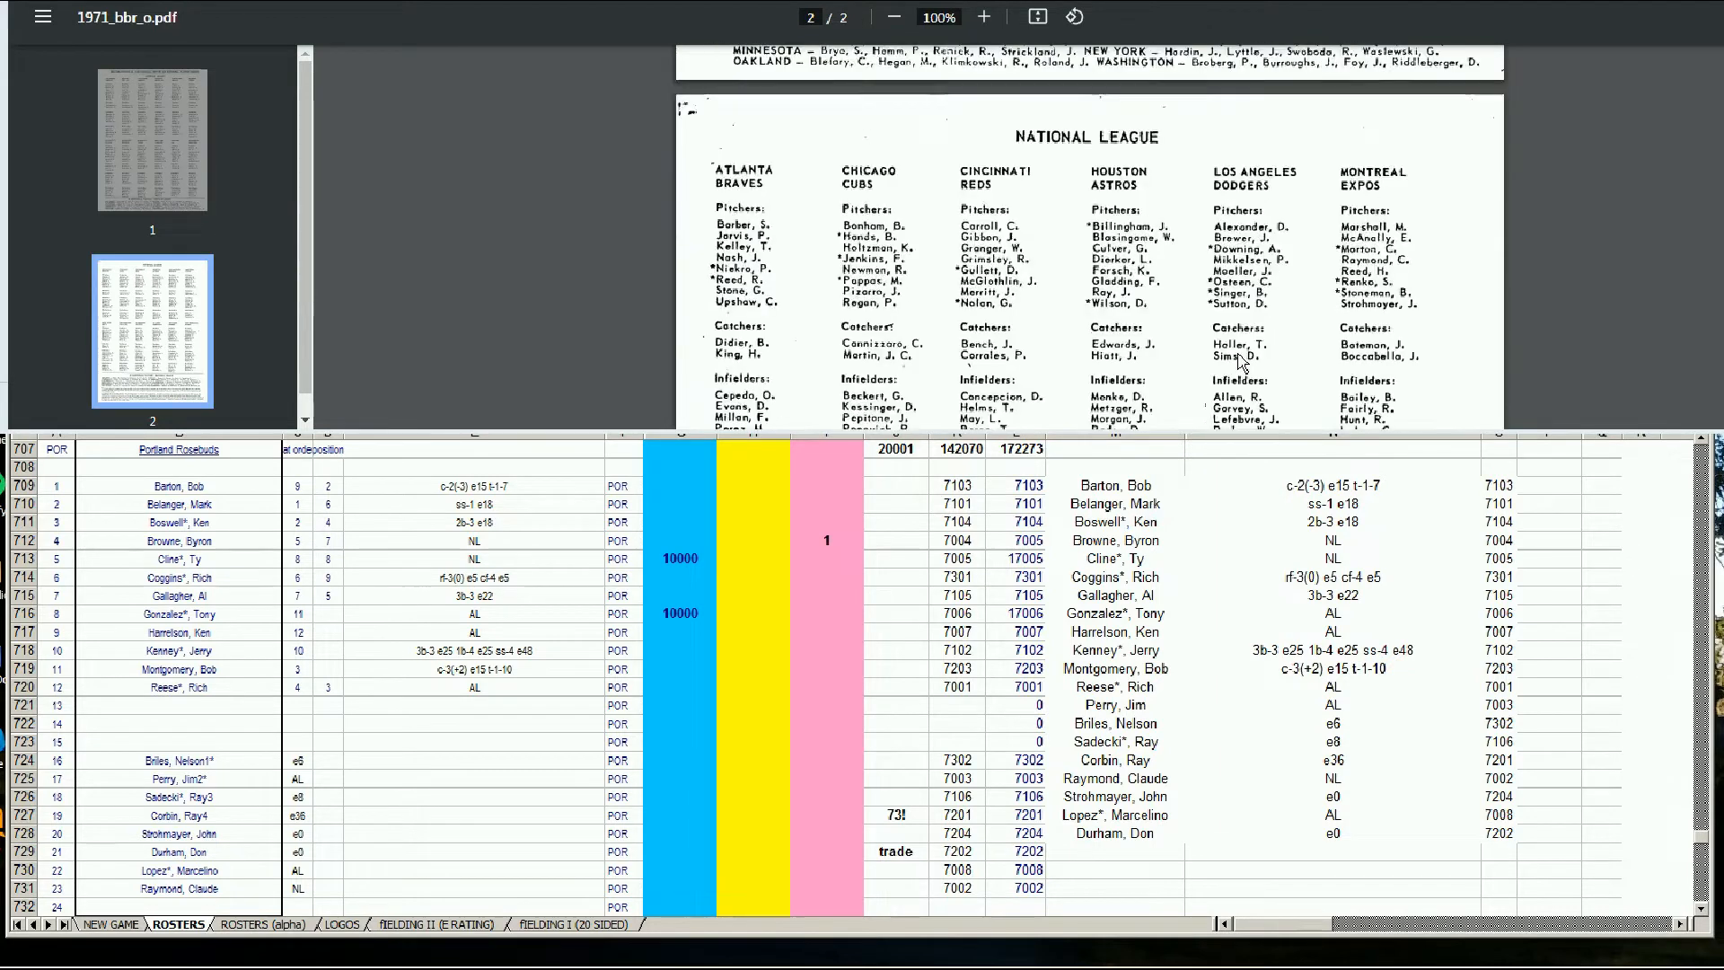
scroll(1240, 362, "up", 5)
scroll(1240, 362, "down", 3)
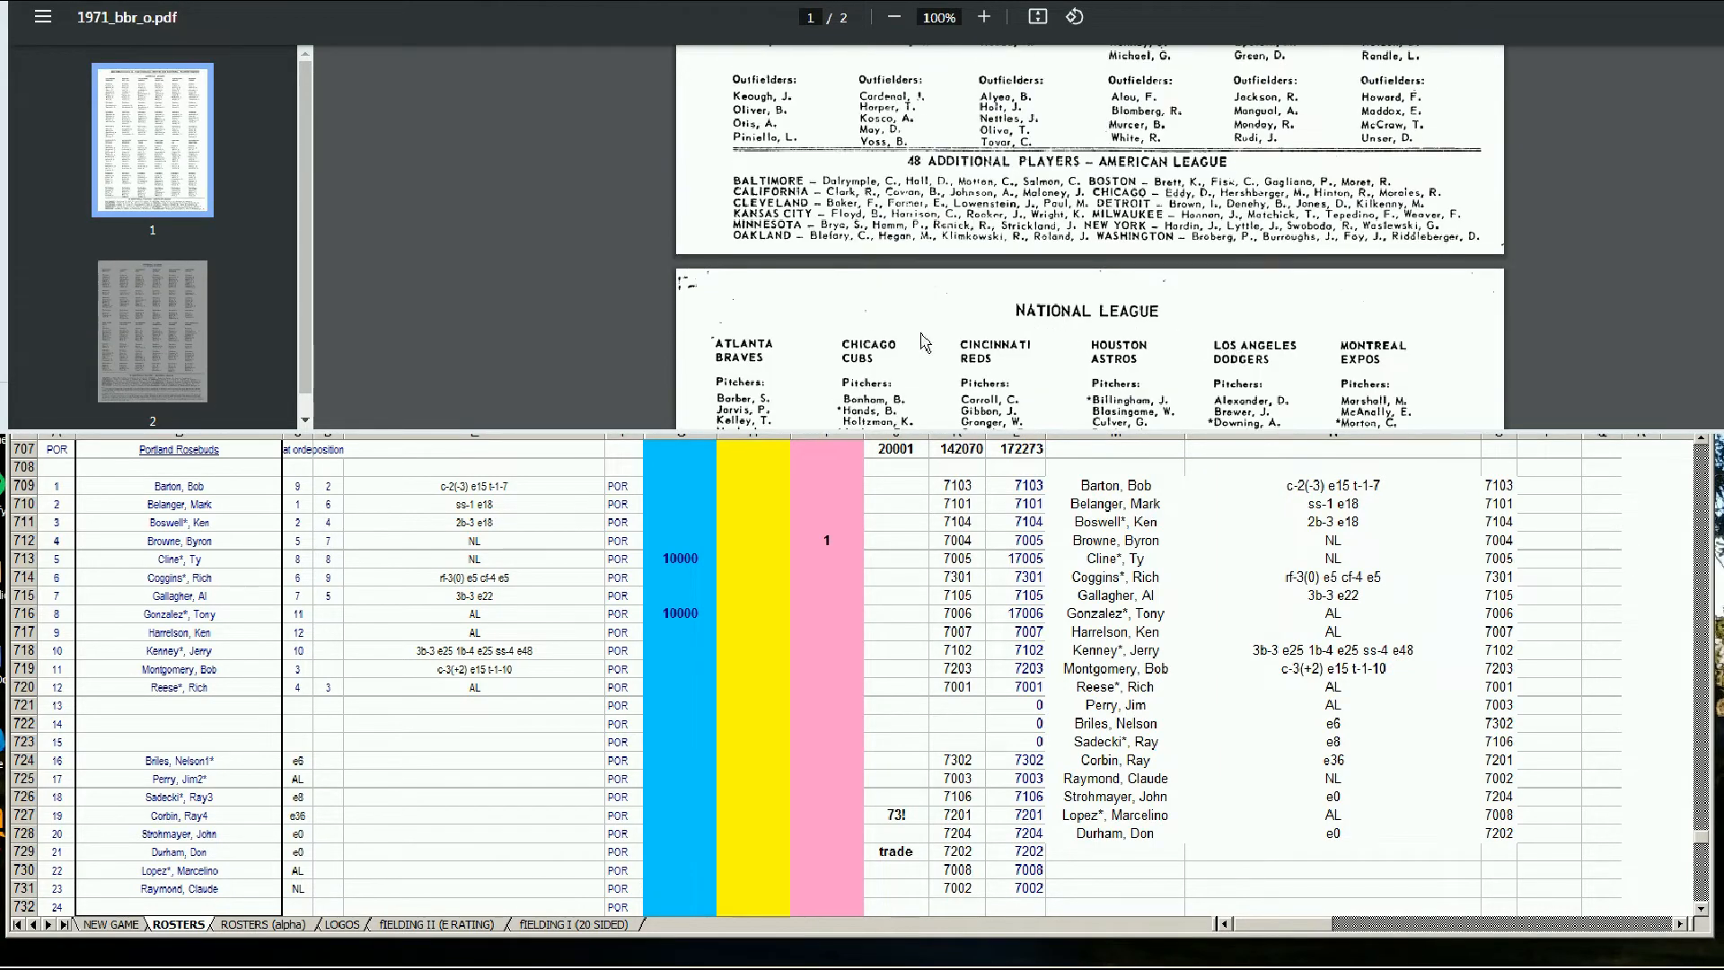
Enter 1 in the pink column I of Ken Harrelson's row in the Excel roster
left_click(680, 615)
left_click(681, 634)
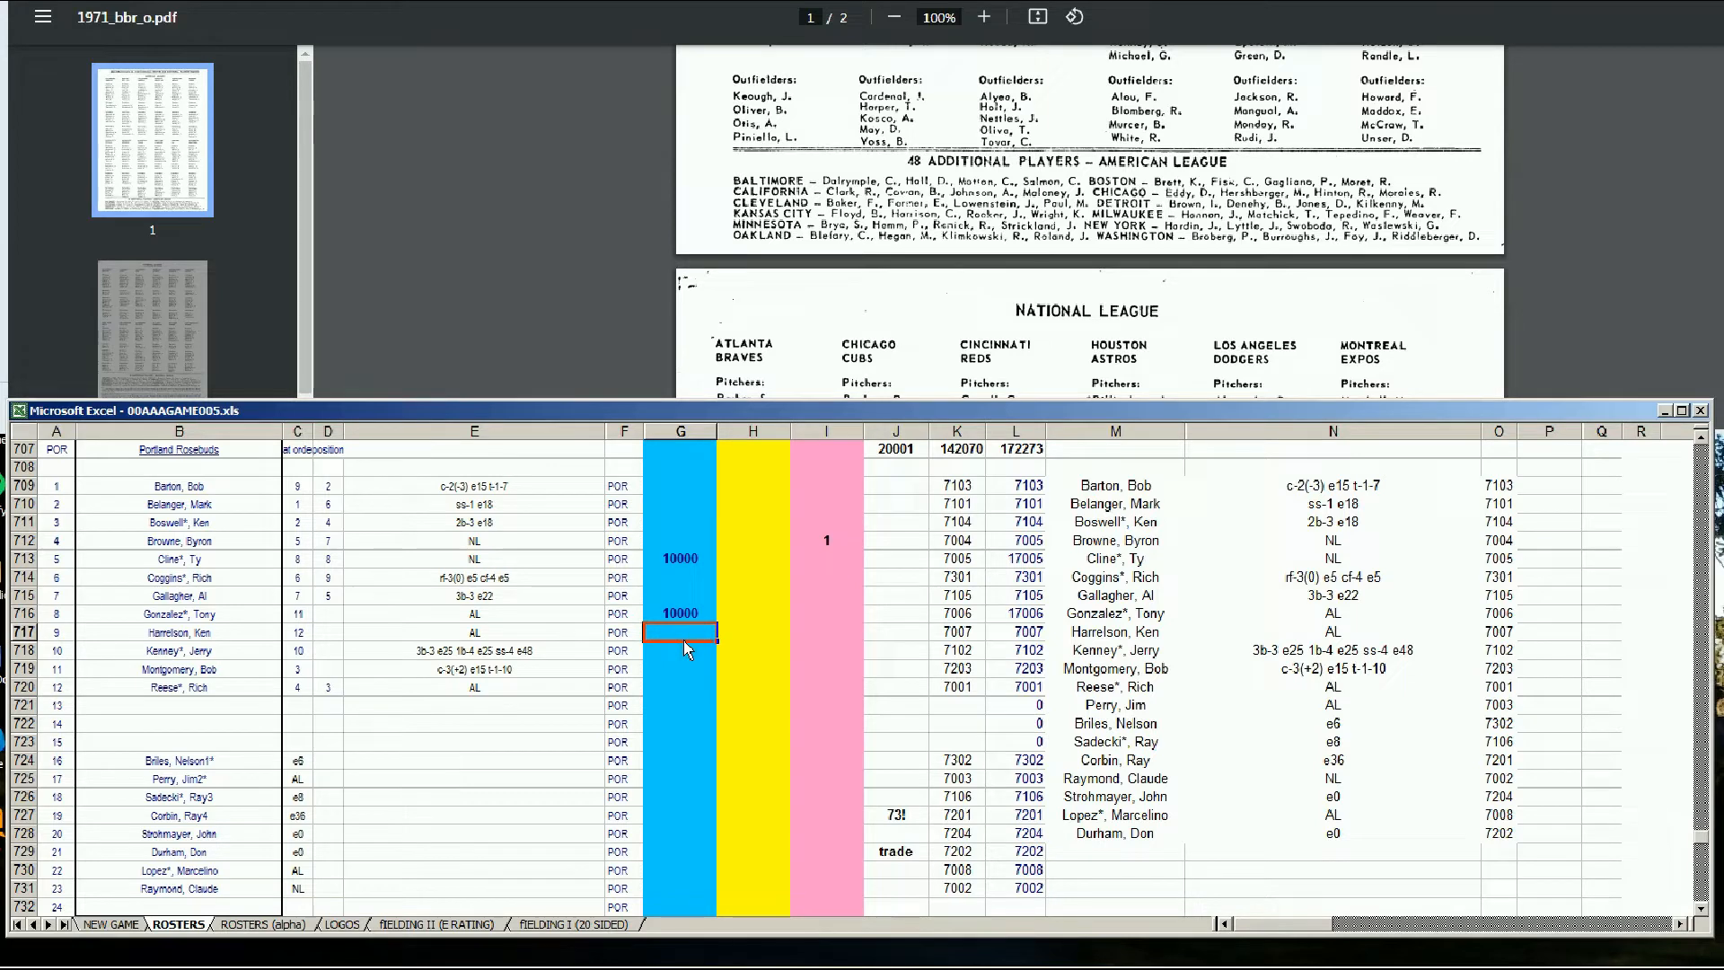
key("Right")
key("Right")
type("1")
key("Return")
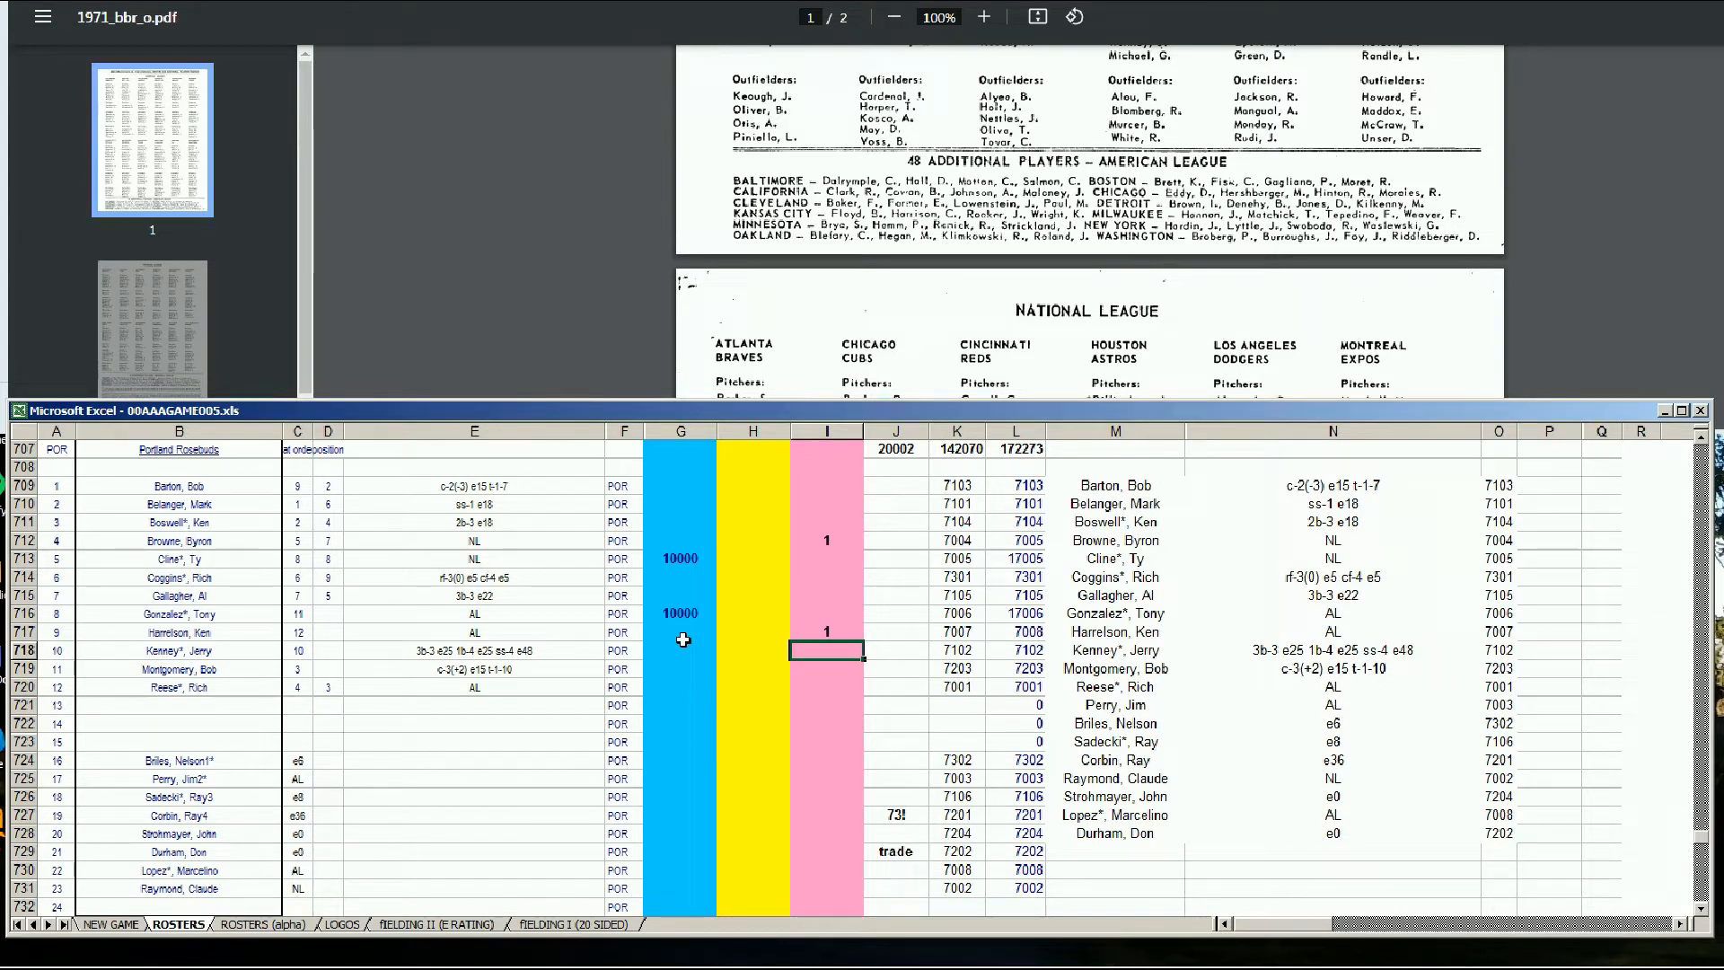
Look up Rich Reese on Baseball Reference and view his Standard Batting seasons from 1964 to 1973
key("alt+Tab")
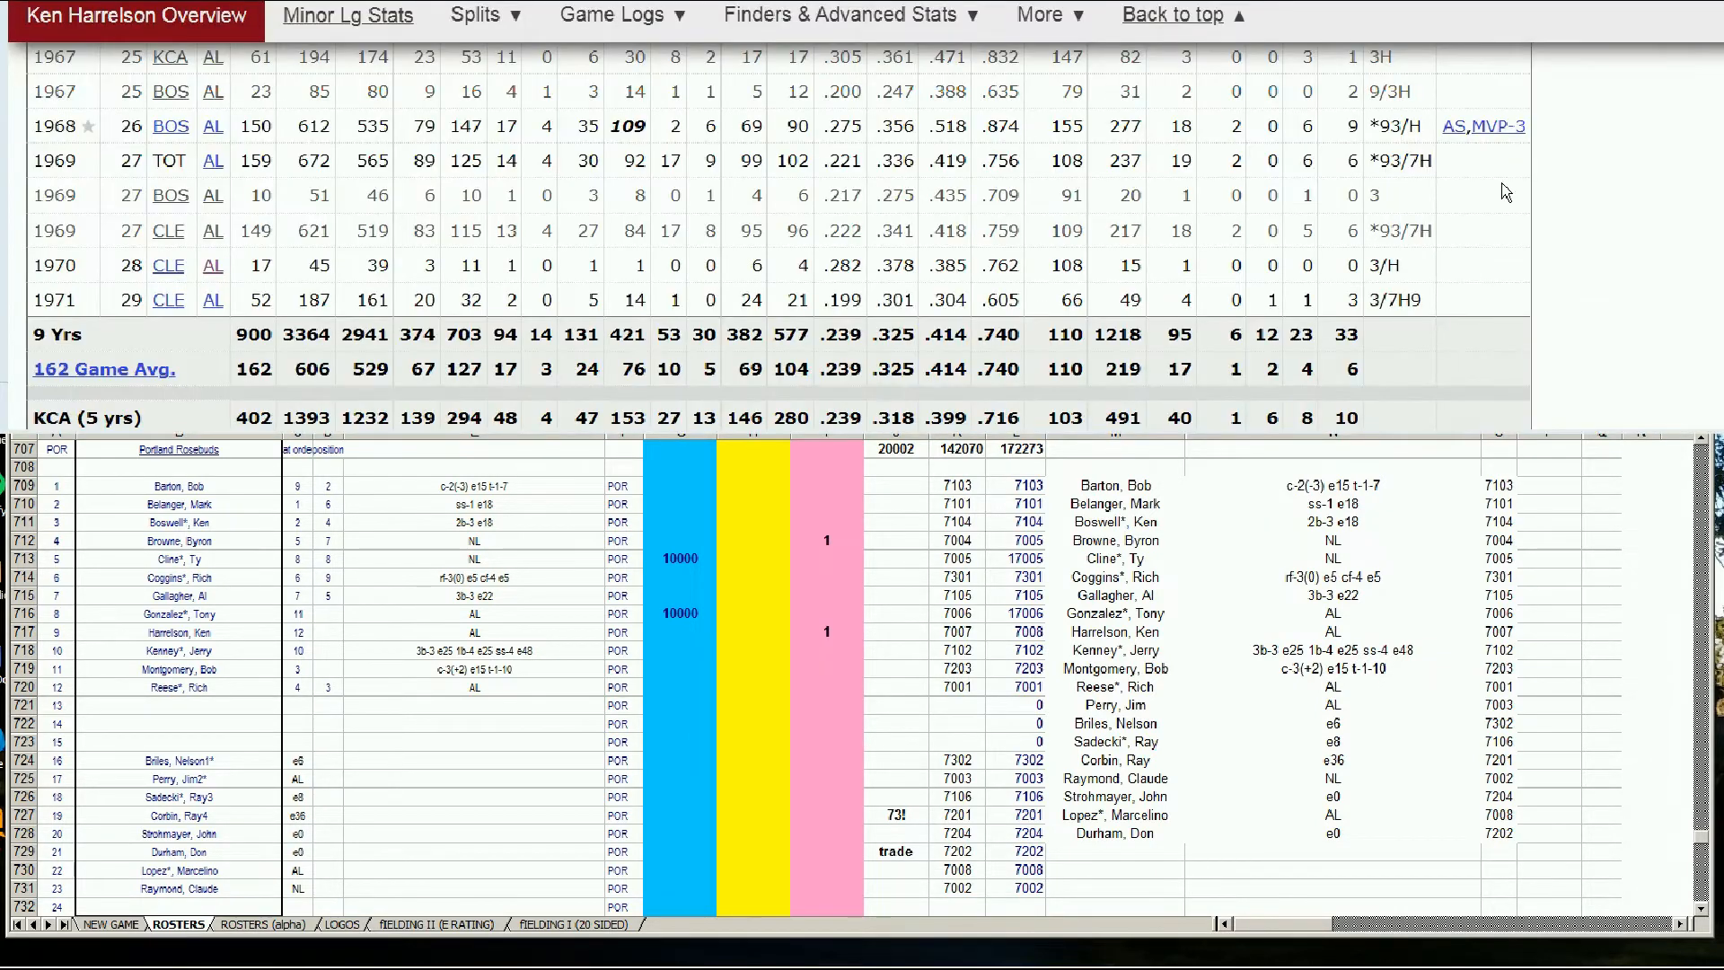
scroll(862, 233, "up", 10)
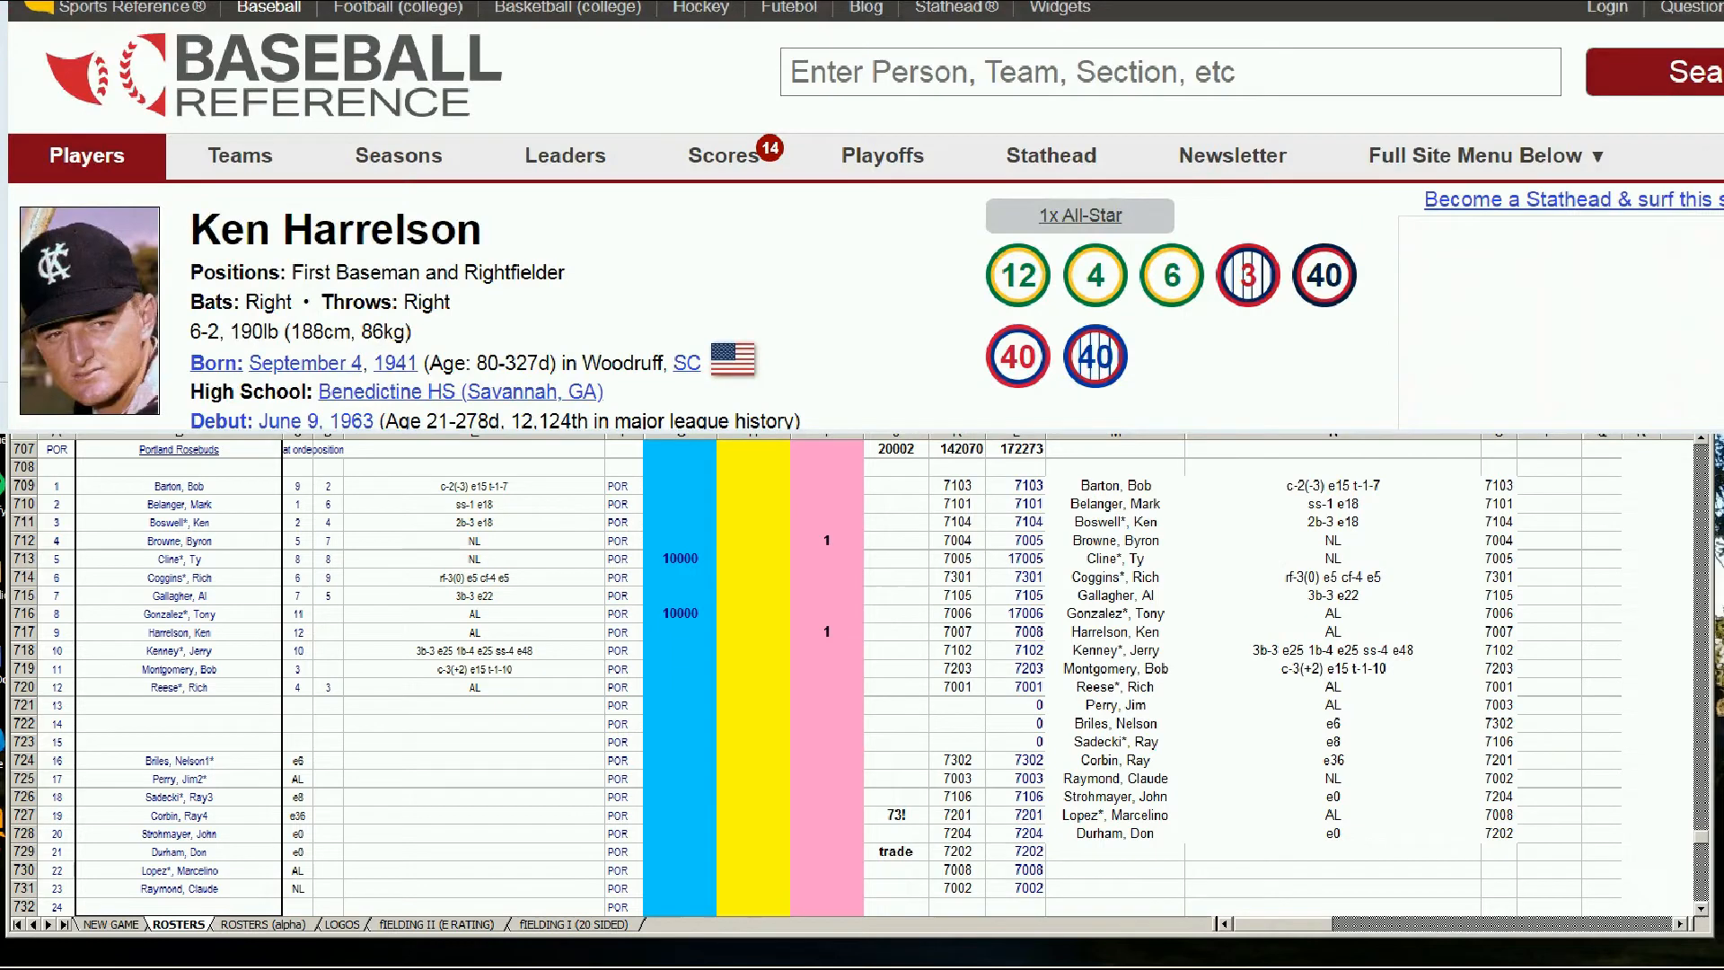
left_click(1347, 72)
type("rees")
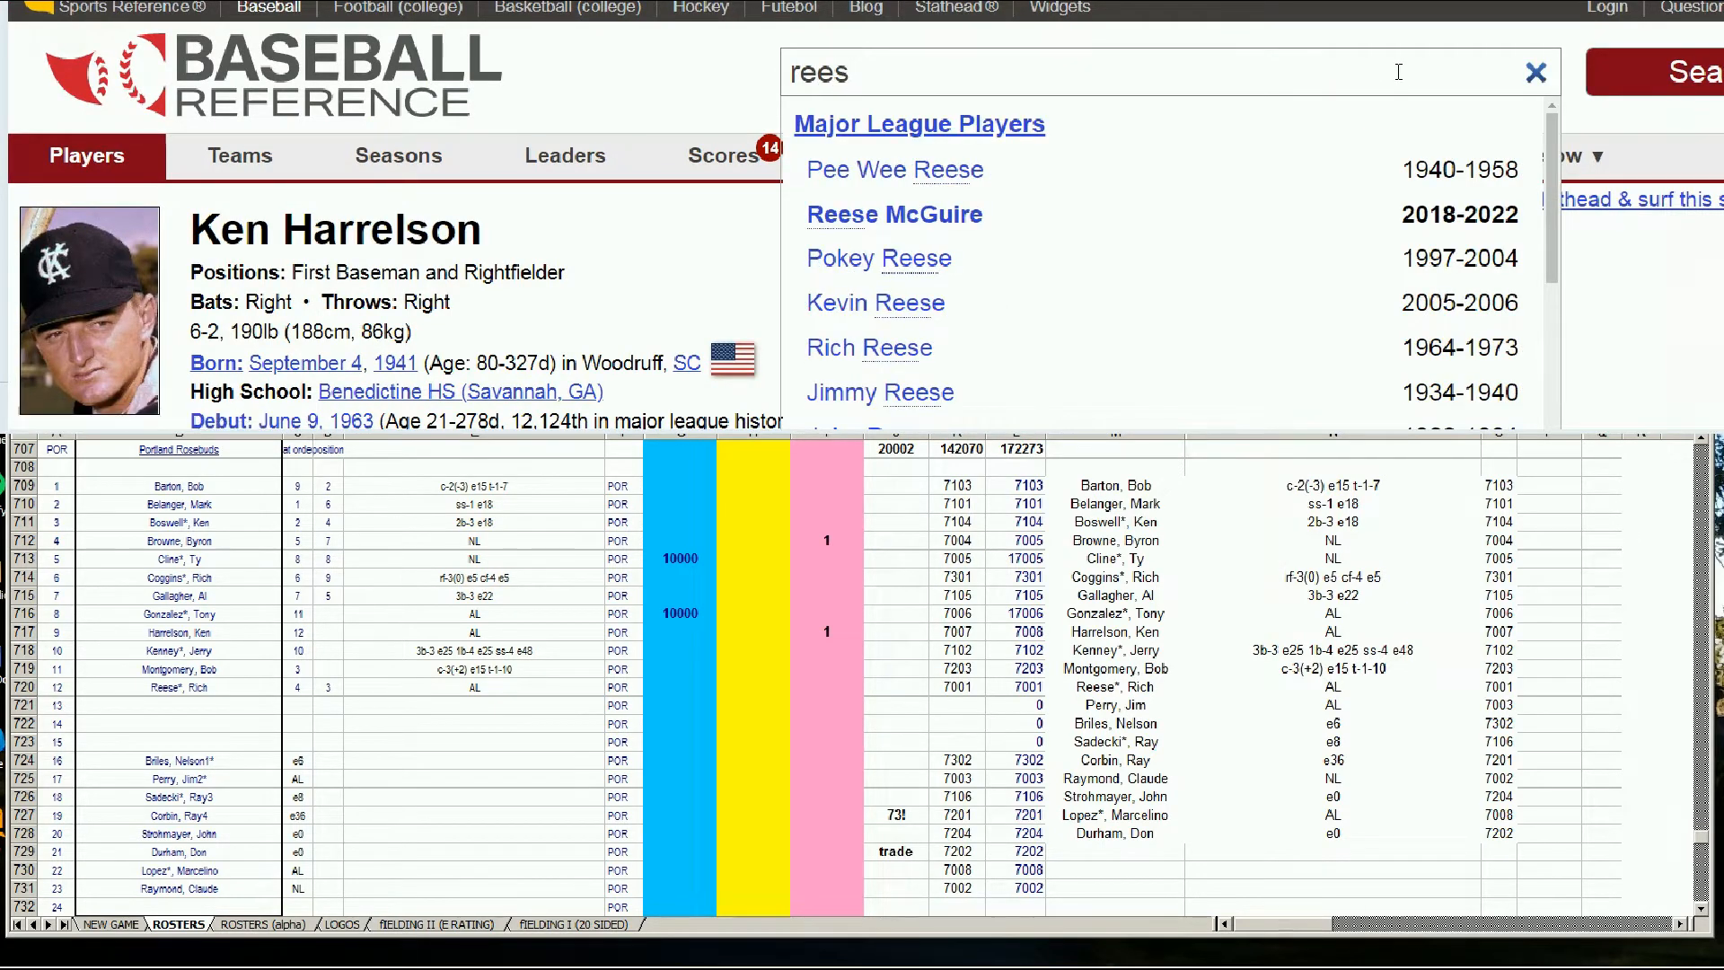
type("e")
key("Left")
key("Left")
key("Left")
key("Left")
key("Left")
type("rich")
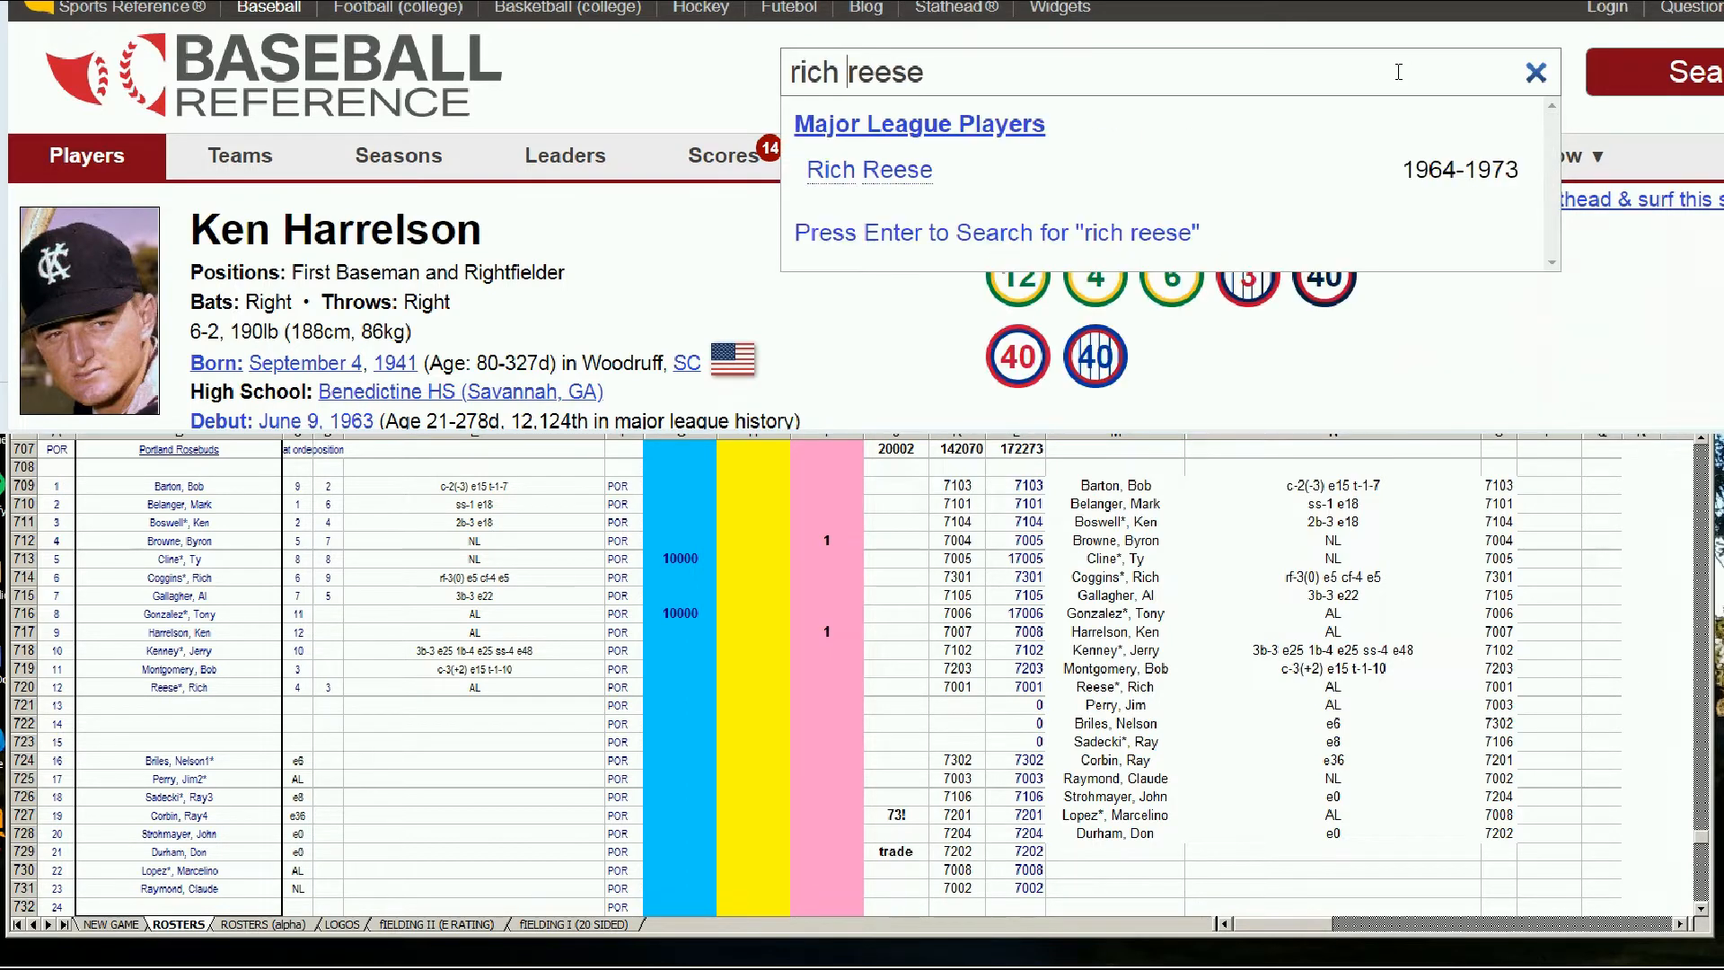
left_click(835, 173)
scroll(896, 211, "down", 8)
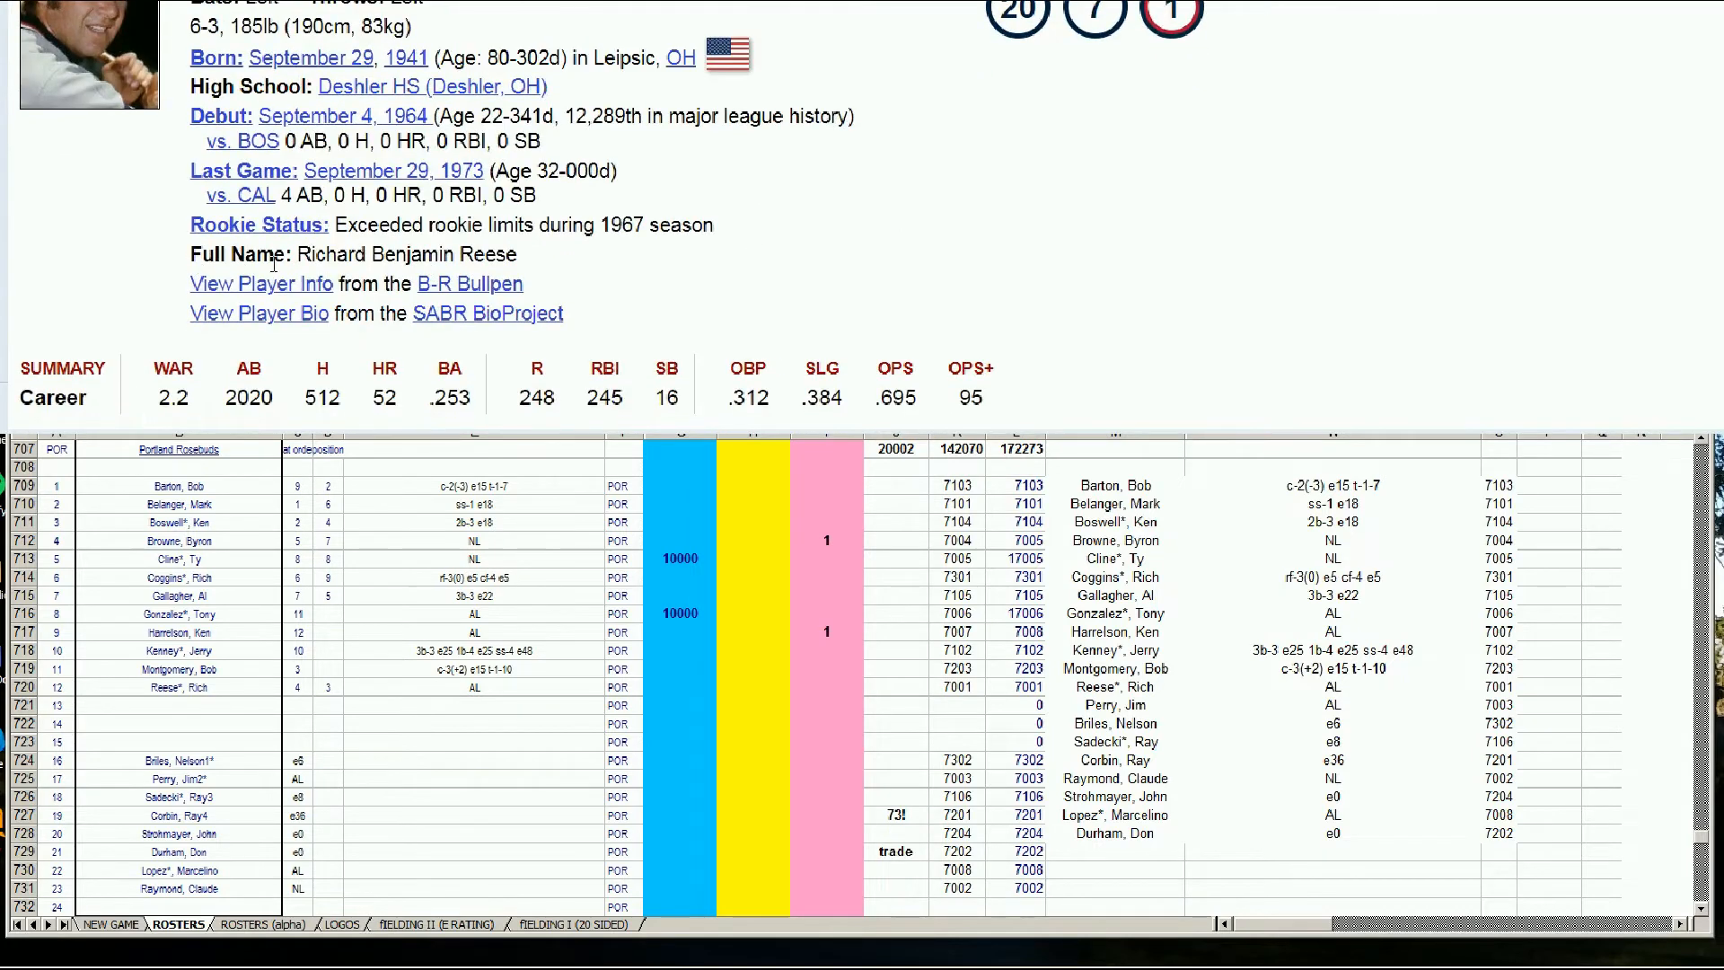
scroll(283, 269, "down", 3)
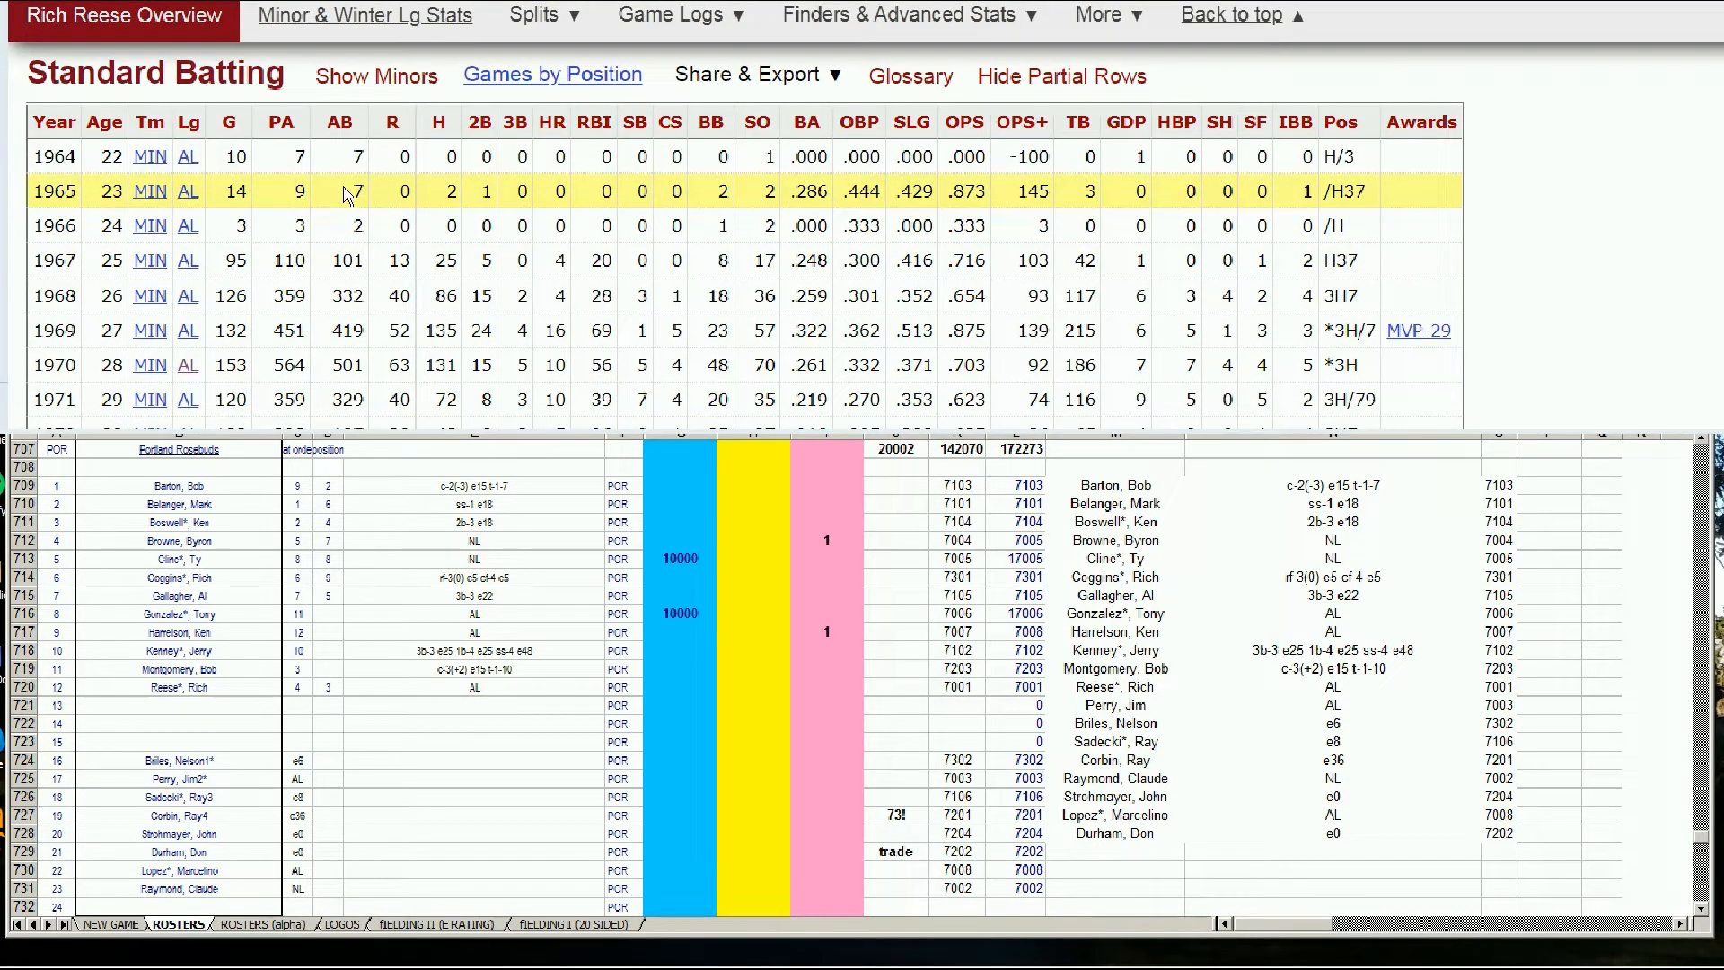
scroll(348, 196, "down", 1)
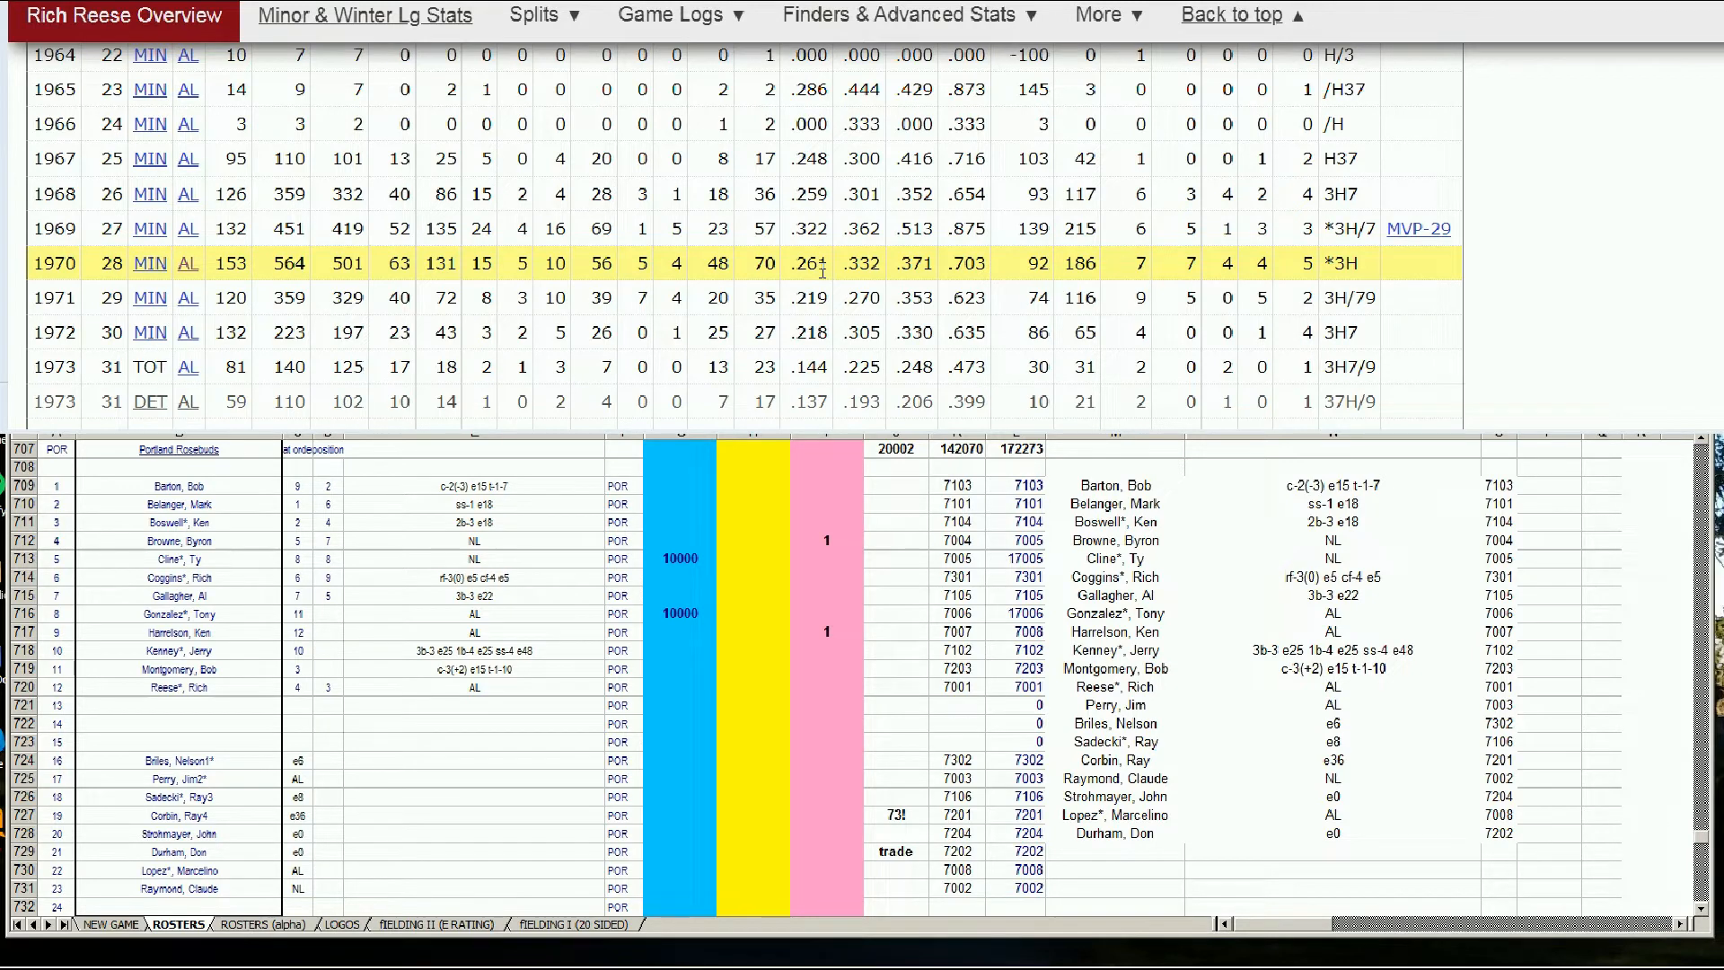
left_click(675, 631)
left_click(679, 666)
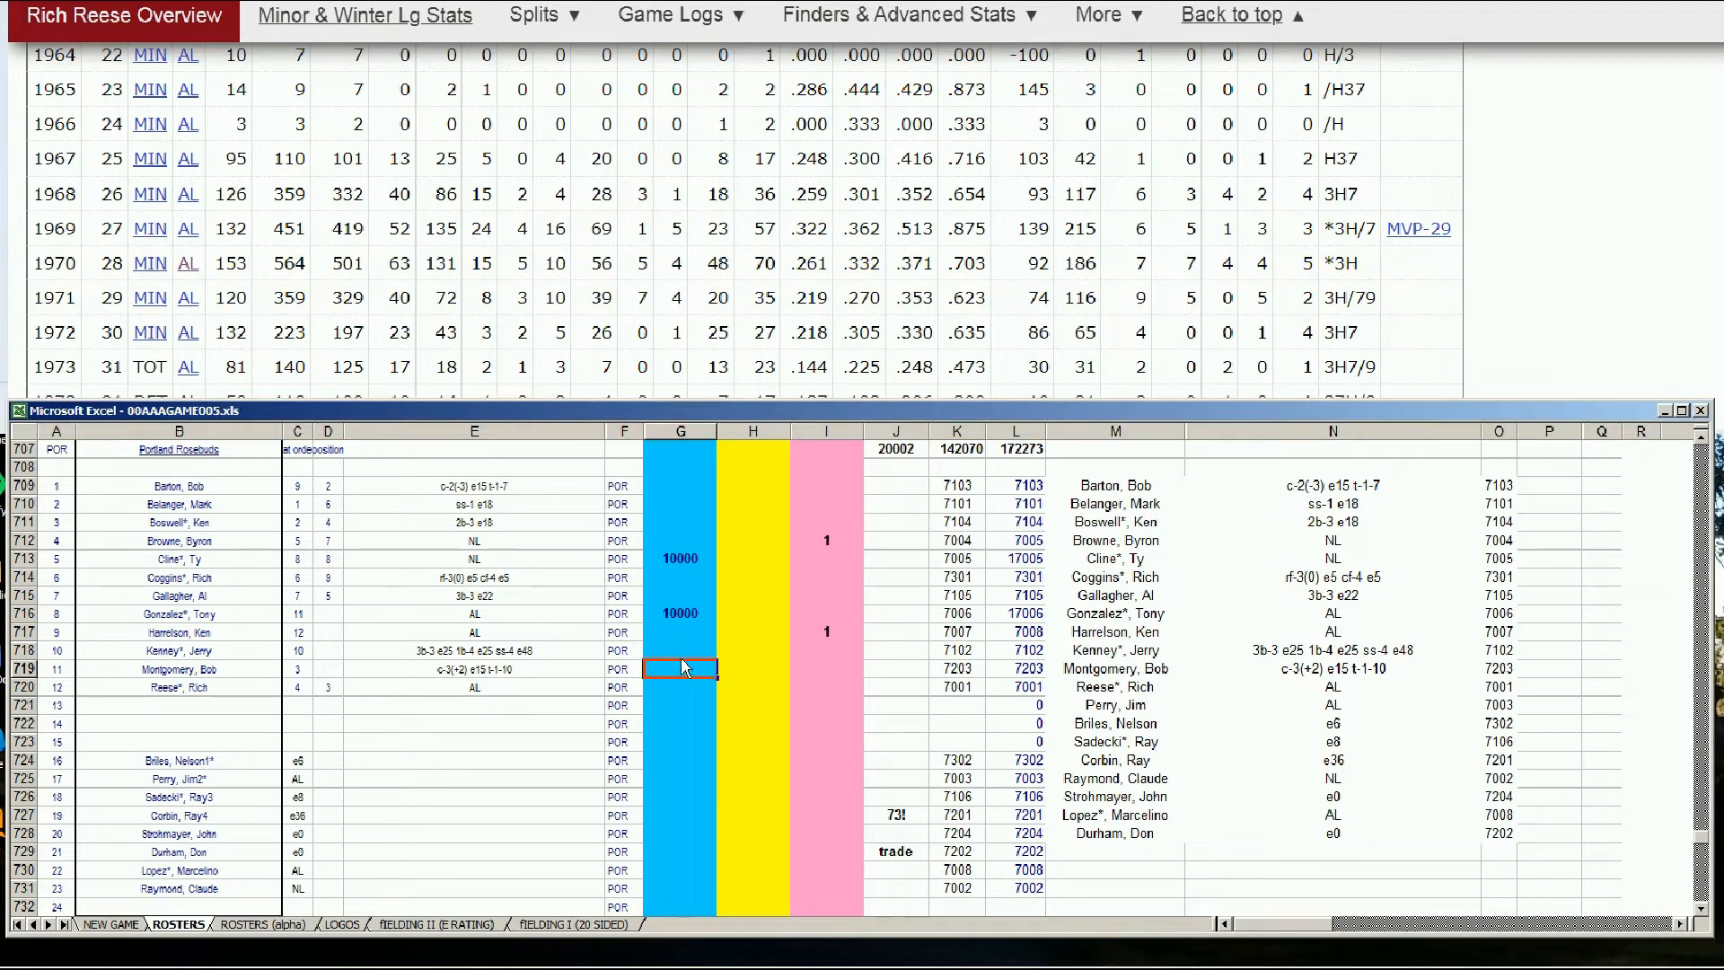
key("Down")
type("10000")
key("Return")
Look up Jim Perry on Baseball Reference and view his Standard Pitching seasons through 1975
scroll(862, 216, "up", 10)
left_click(1444, 62)
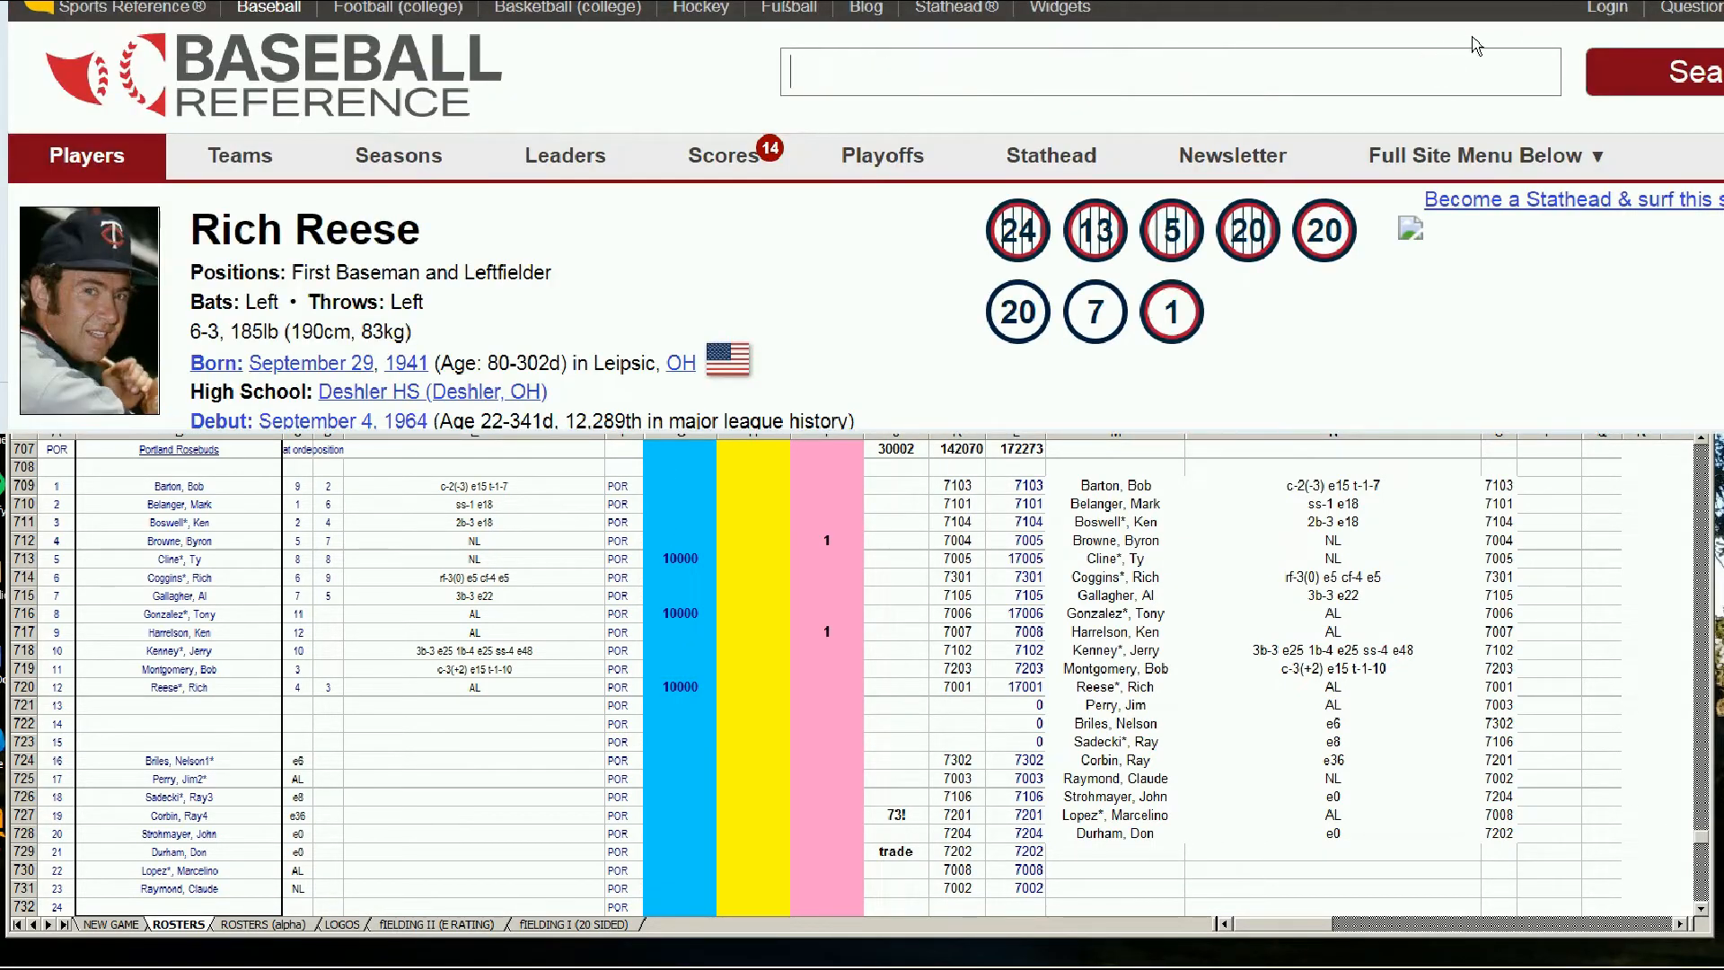
type("jim perry")
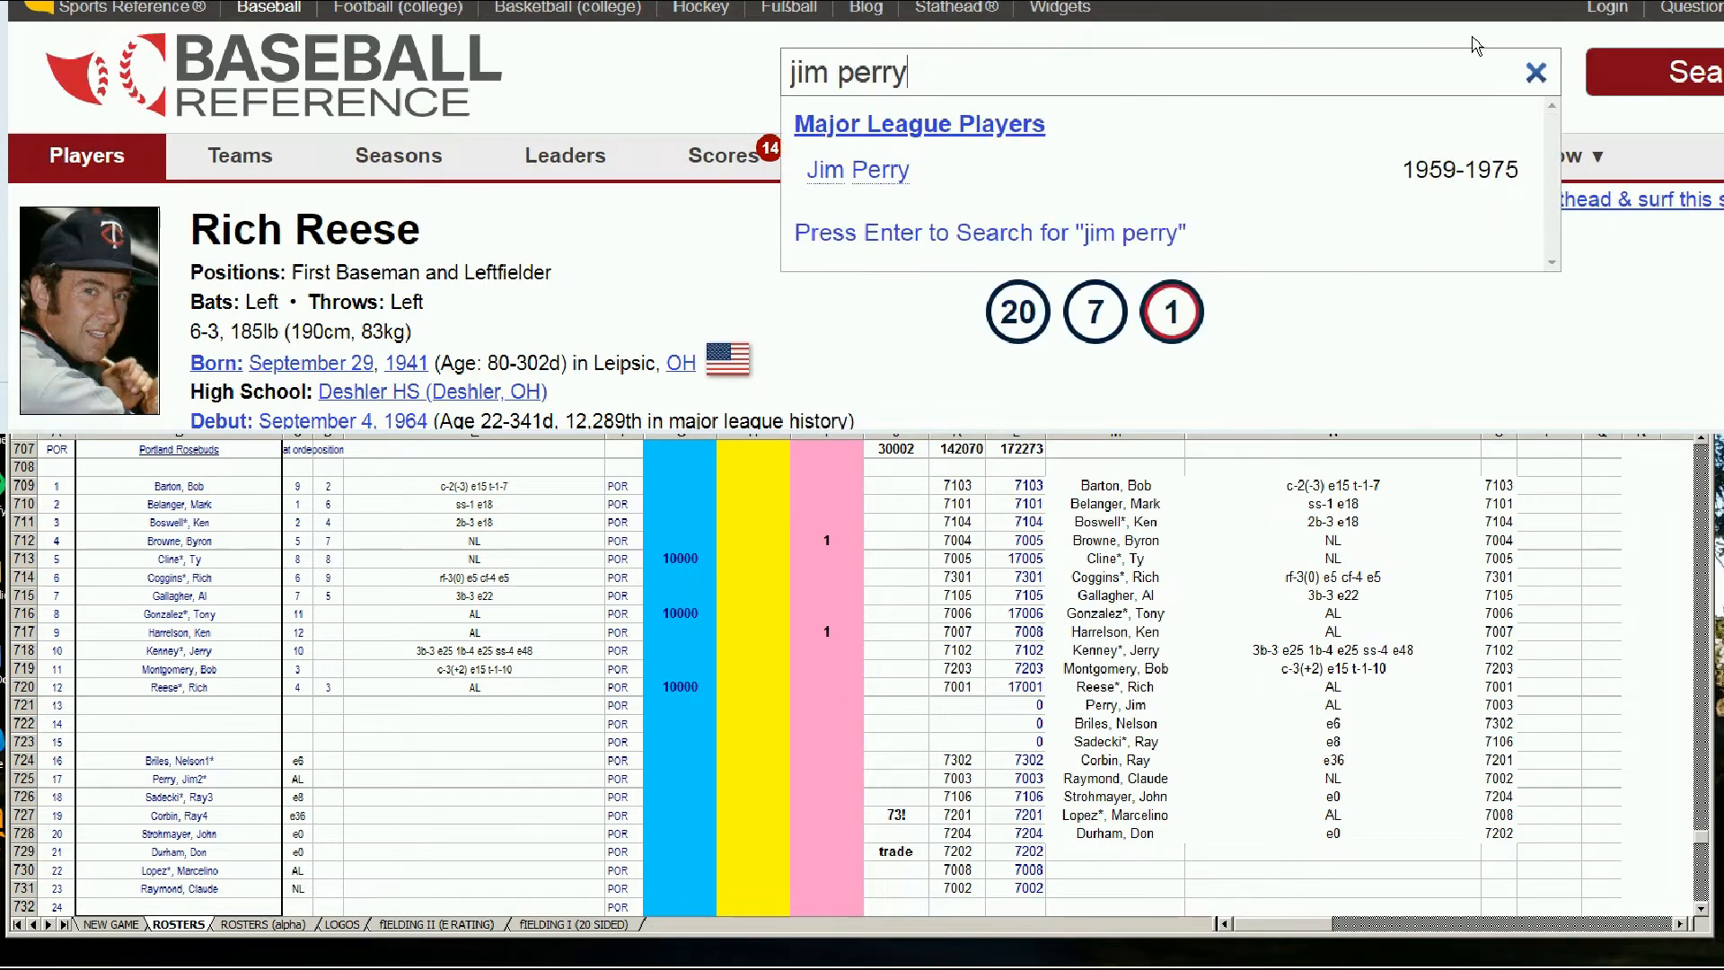
left_click(885, 175)
scroll(1293, 268, "down", 8)
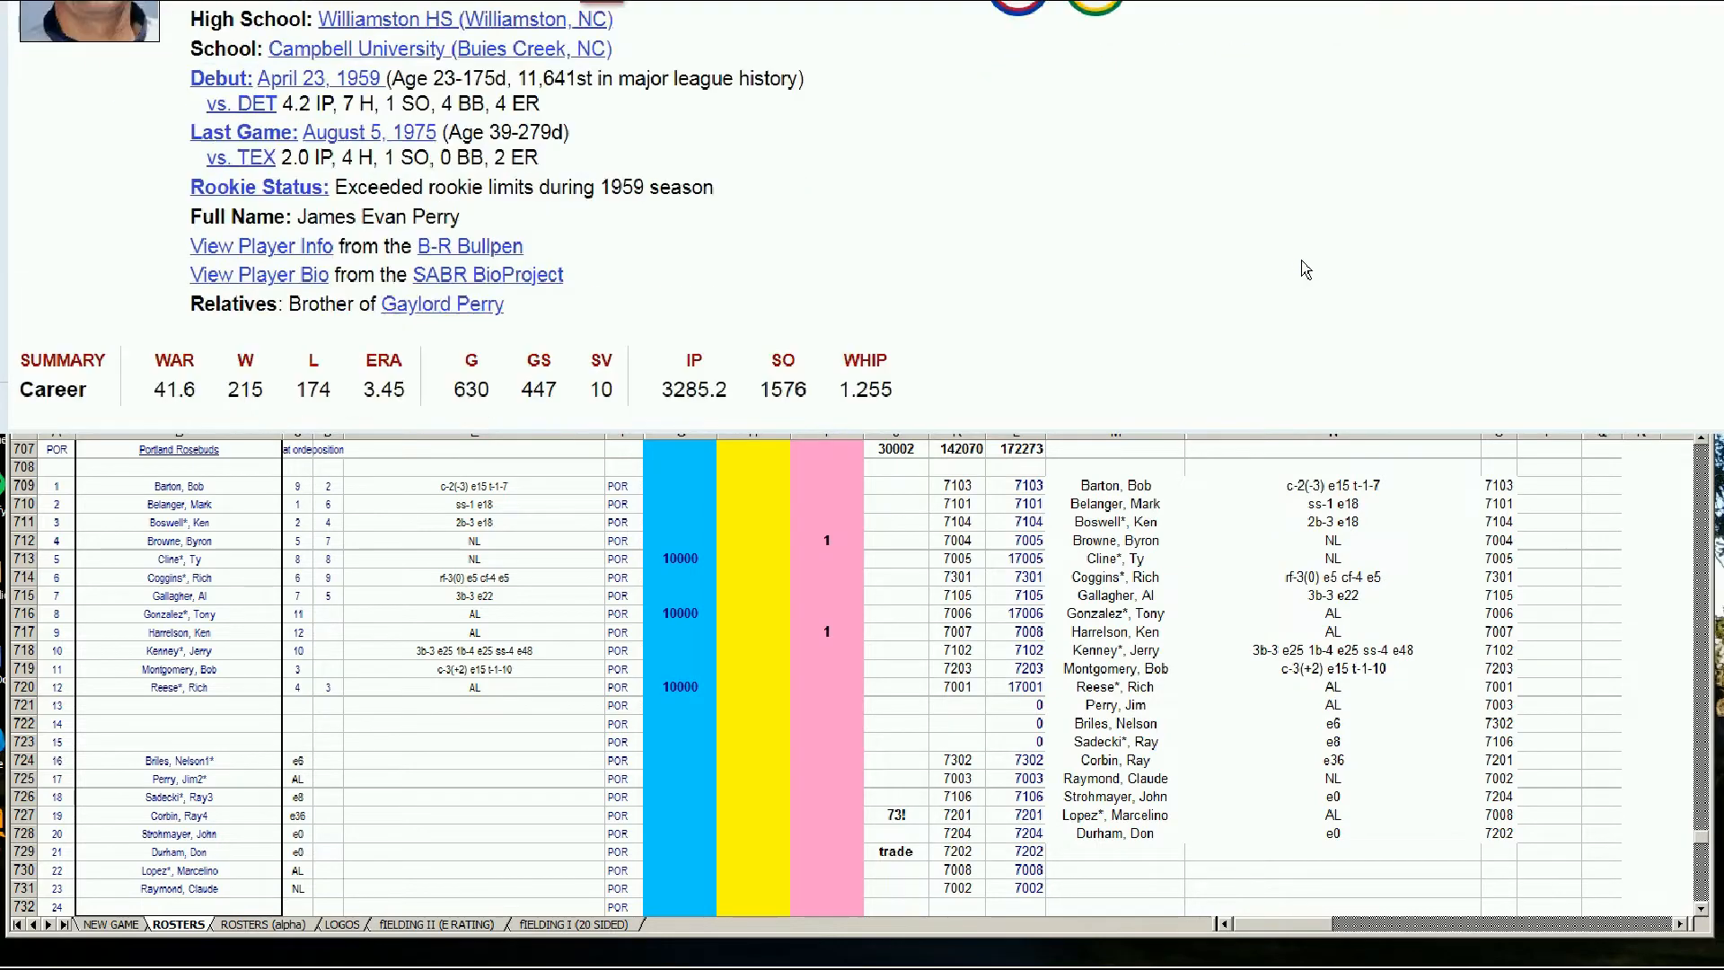
scroll(1305, 267, "down", 10)
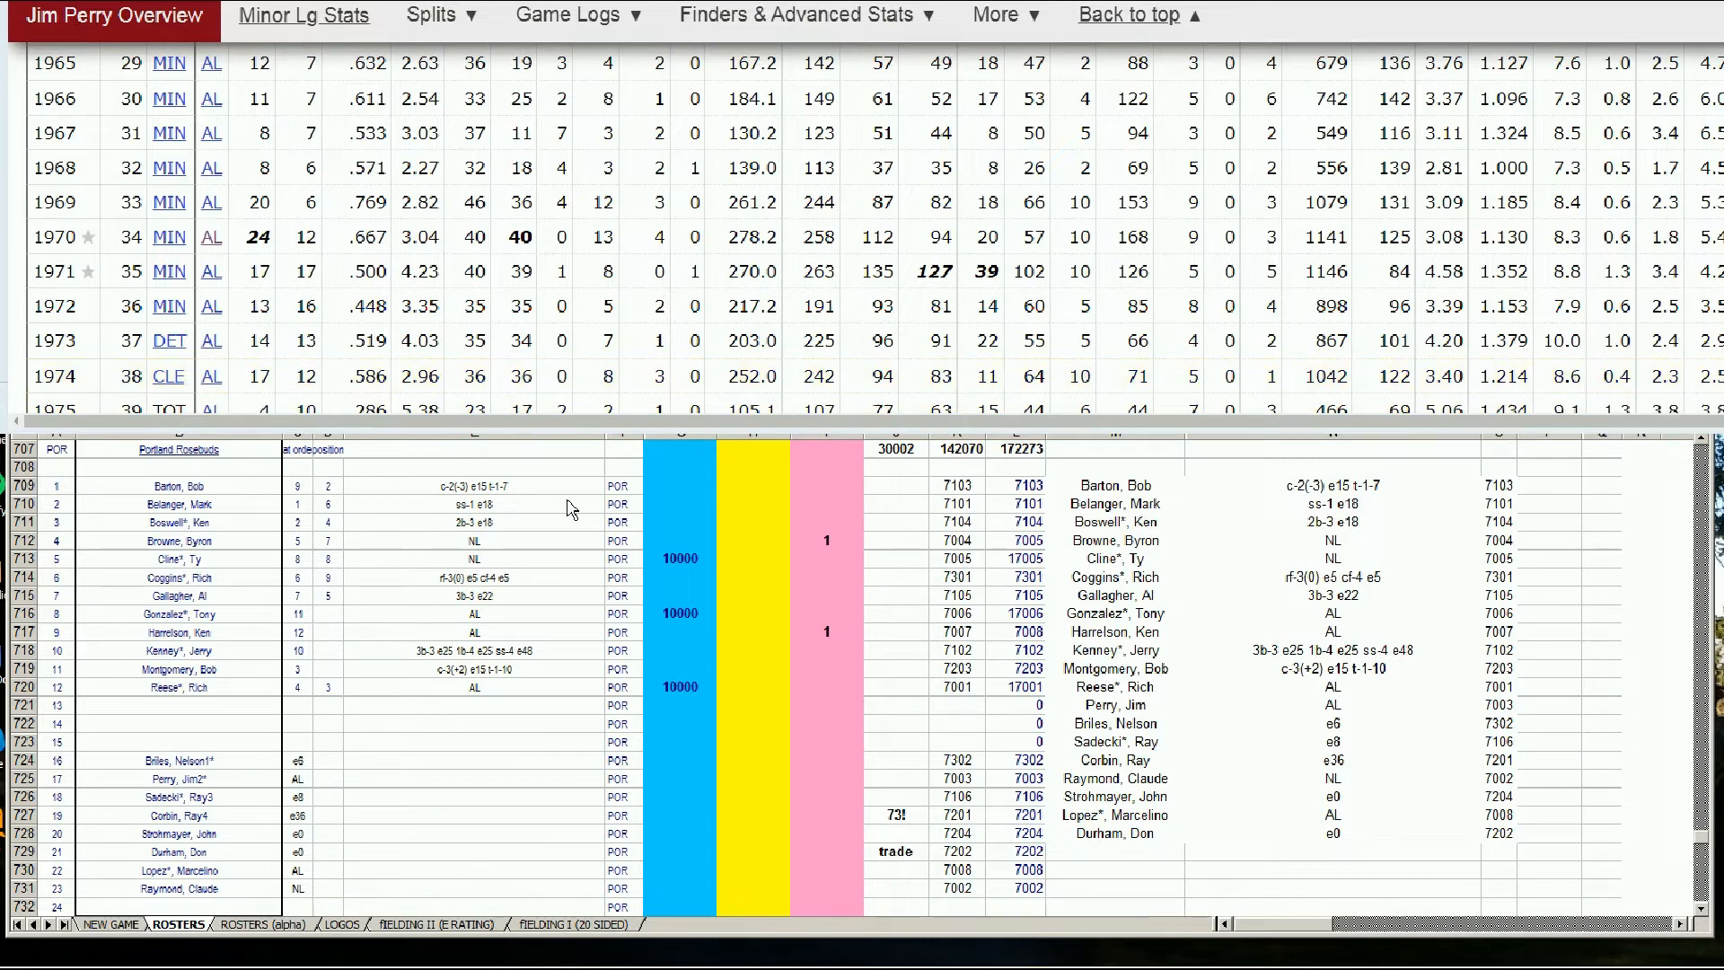
scroll(629, 381, "down", 3)
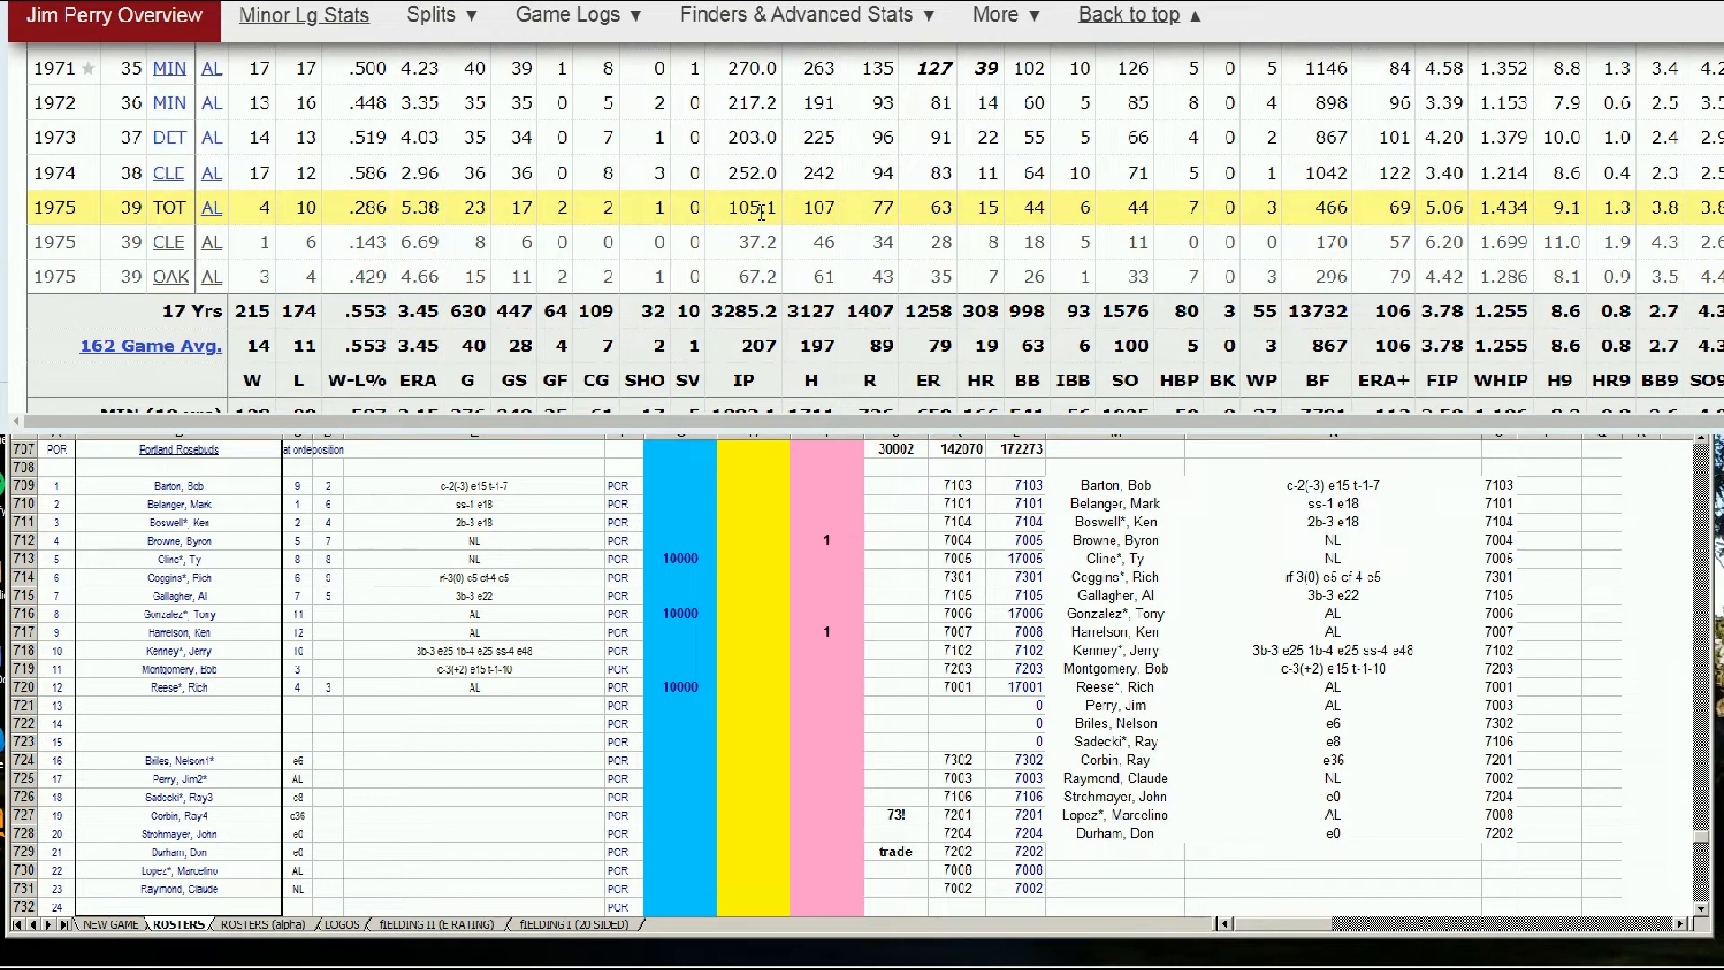
left_click(680, 740)
left_click(674, 759)
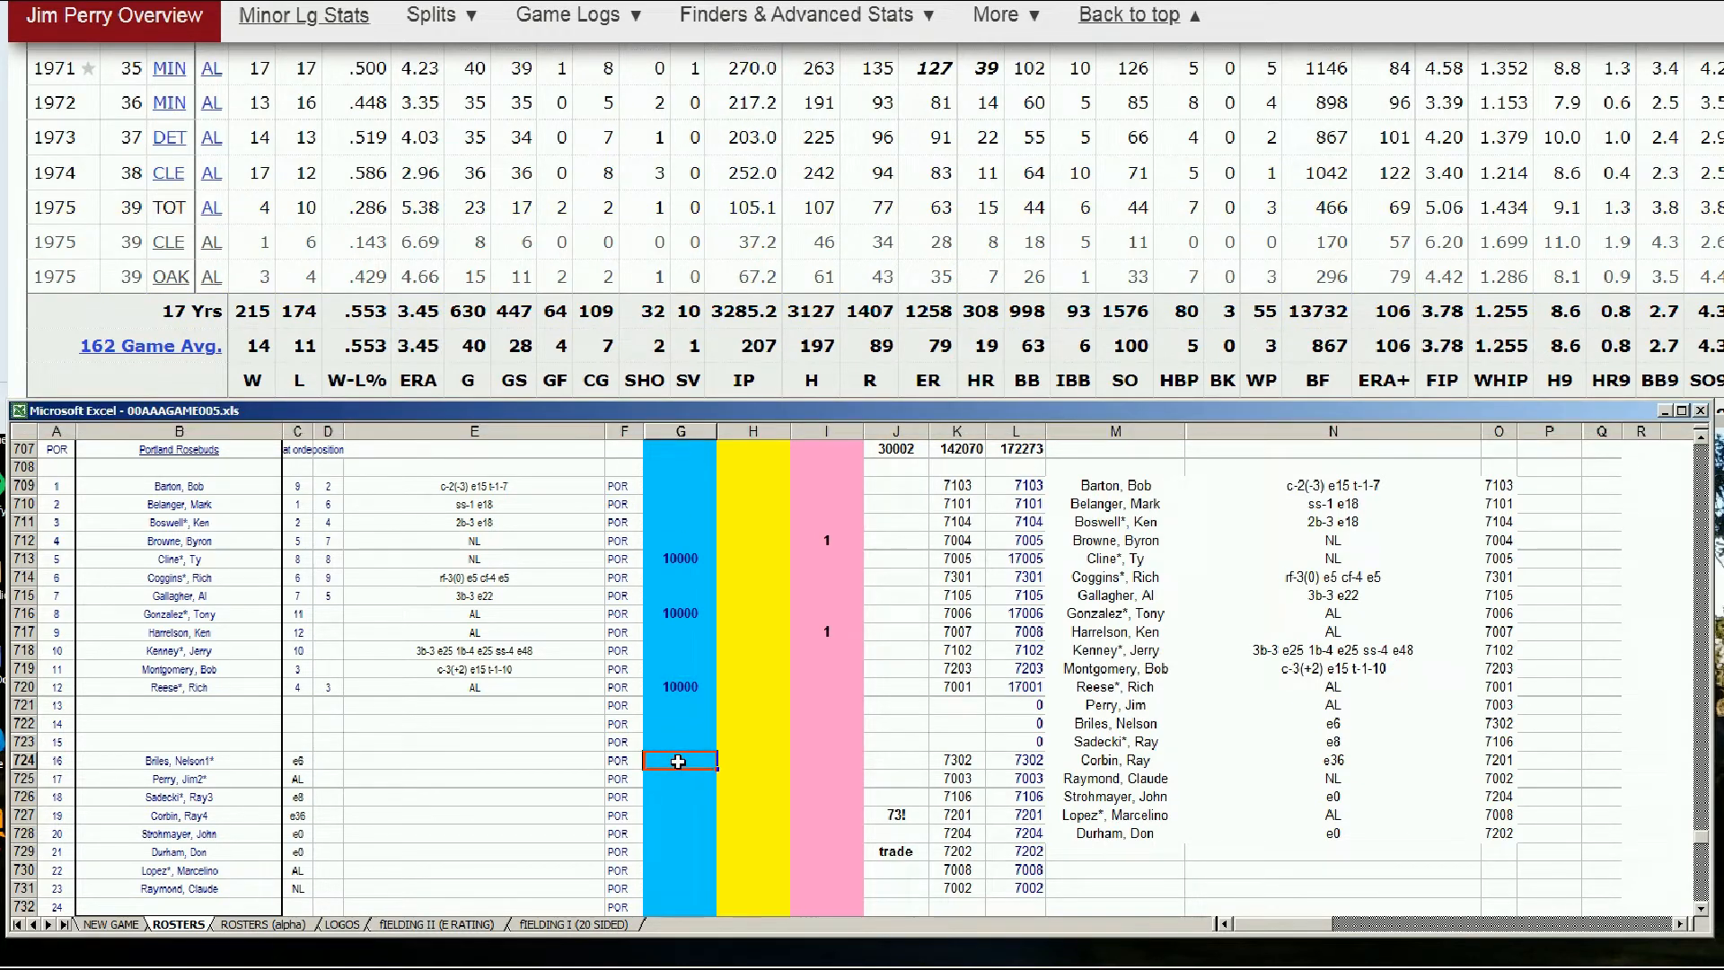
key("Down")
type("10000")
key("Return")
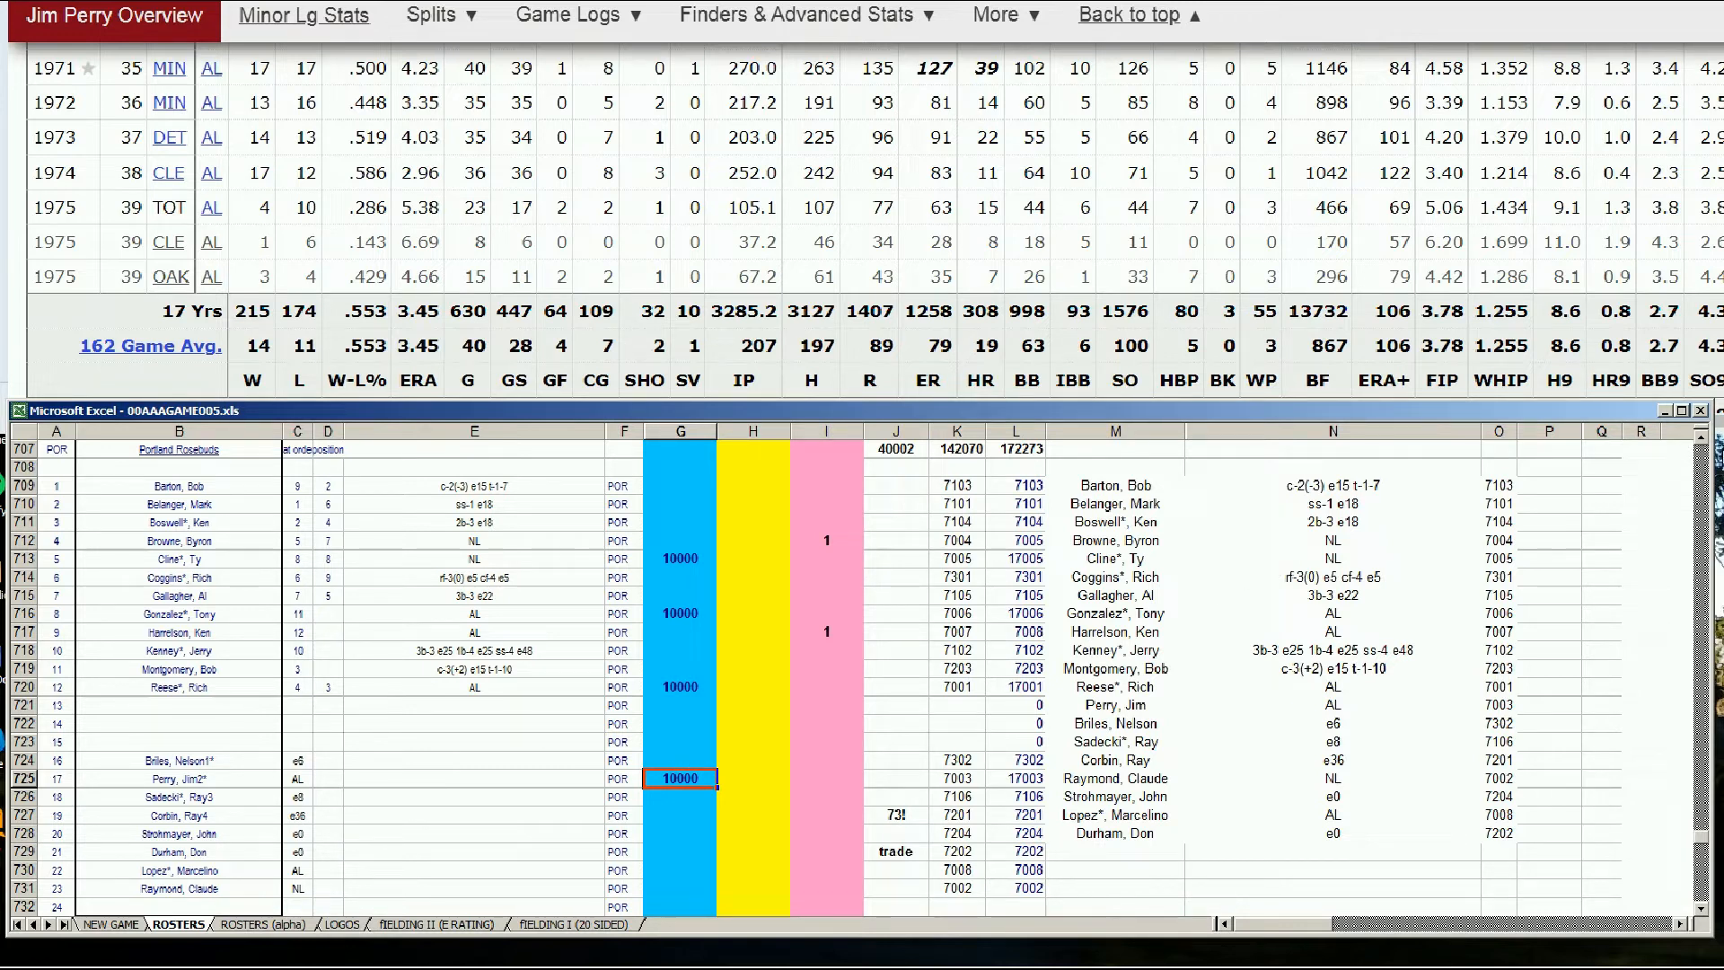
Look up Marcelino López on Baseball Reference and view his Standard Pitching seasons from 1963 to 1972
scroll(866, 207, "up", 15)
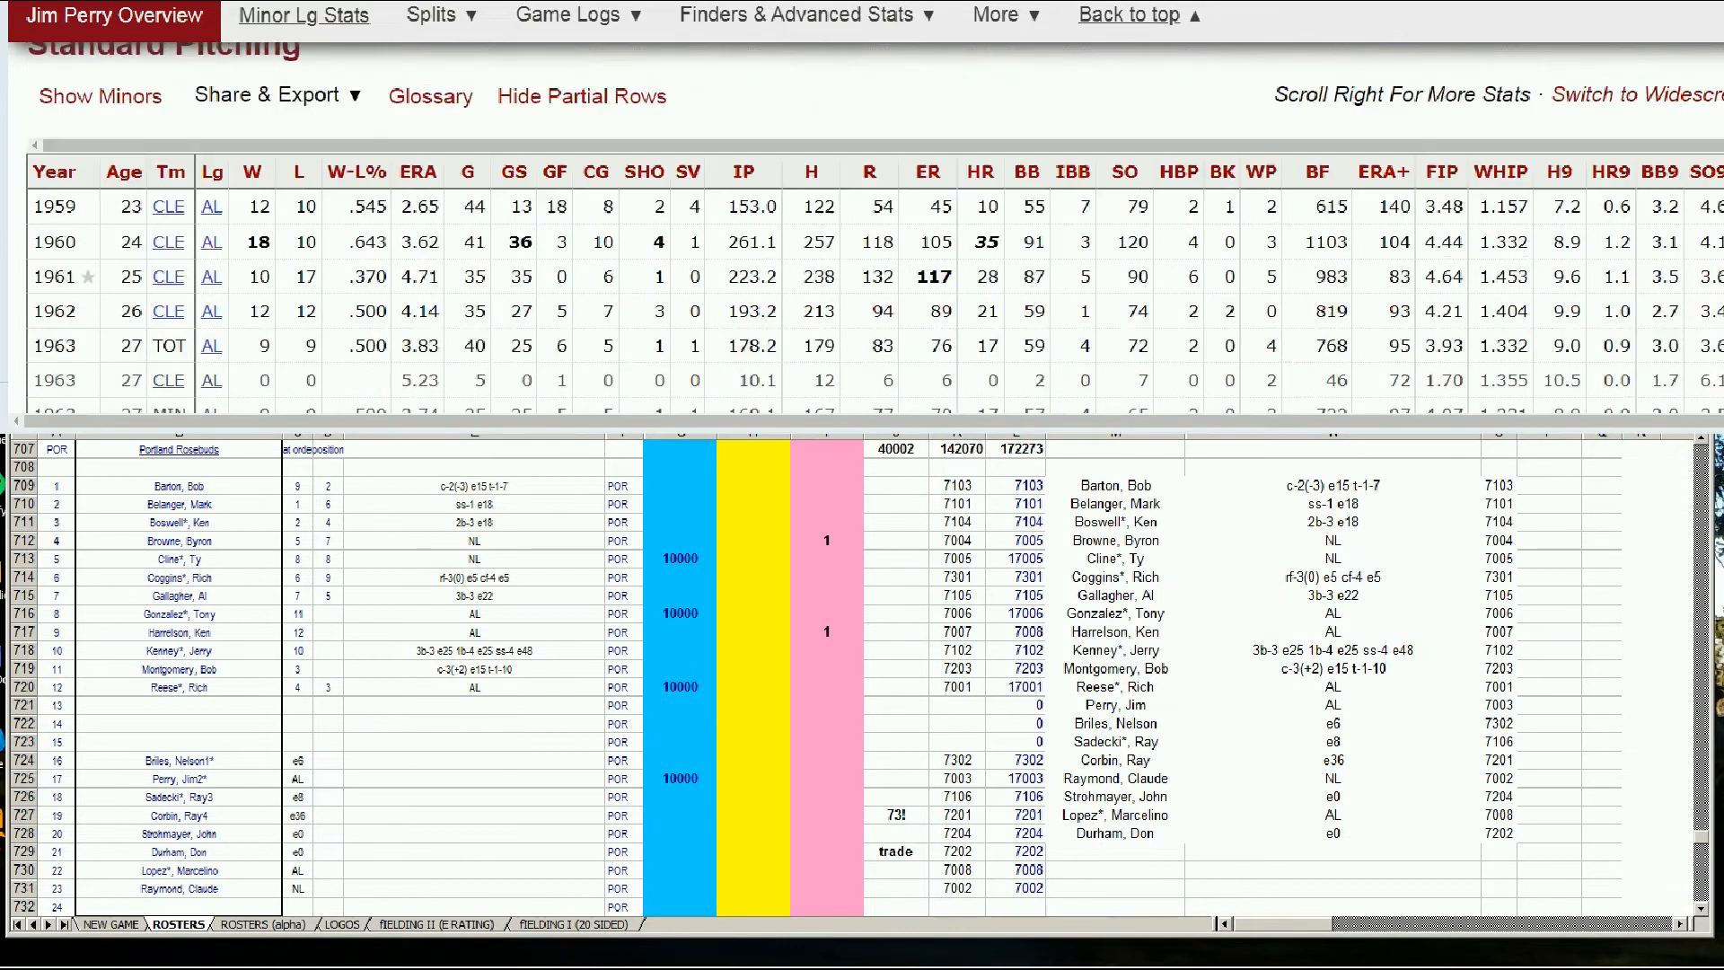
left_click(1492, 72)
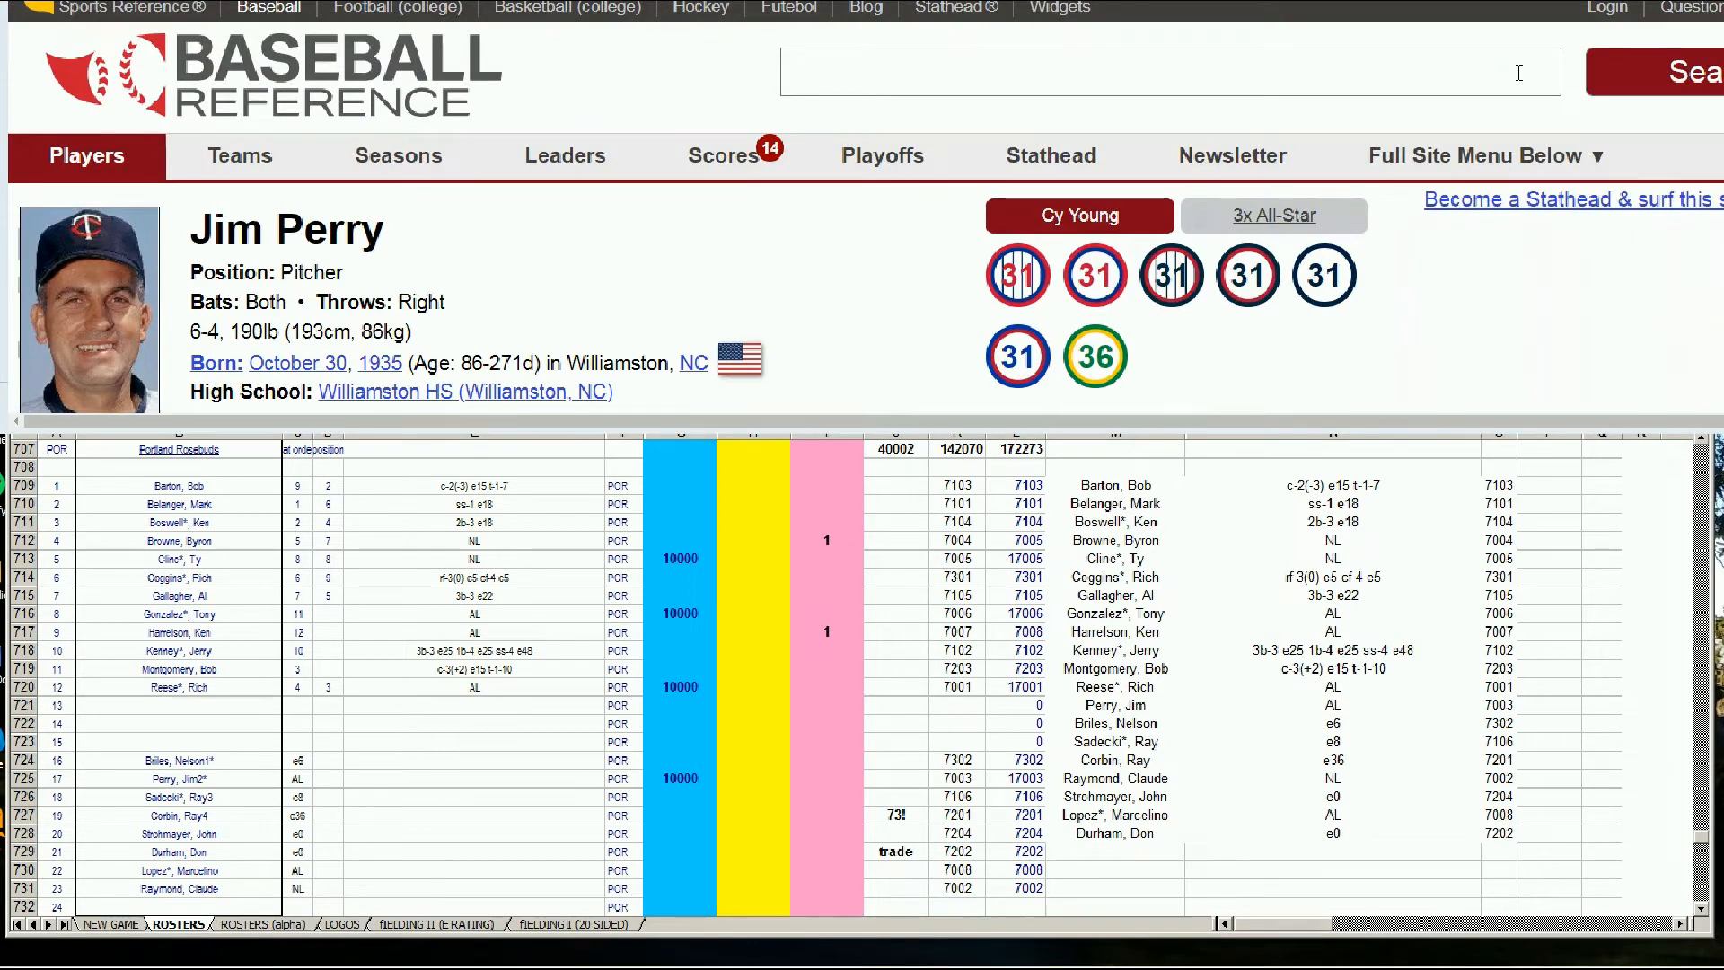
type("marcelino")
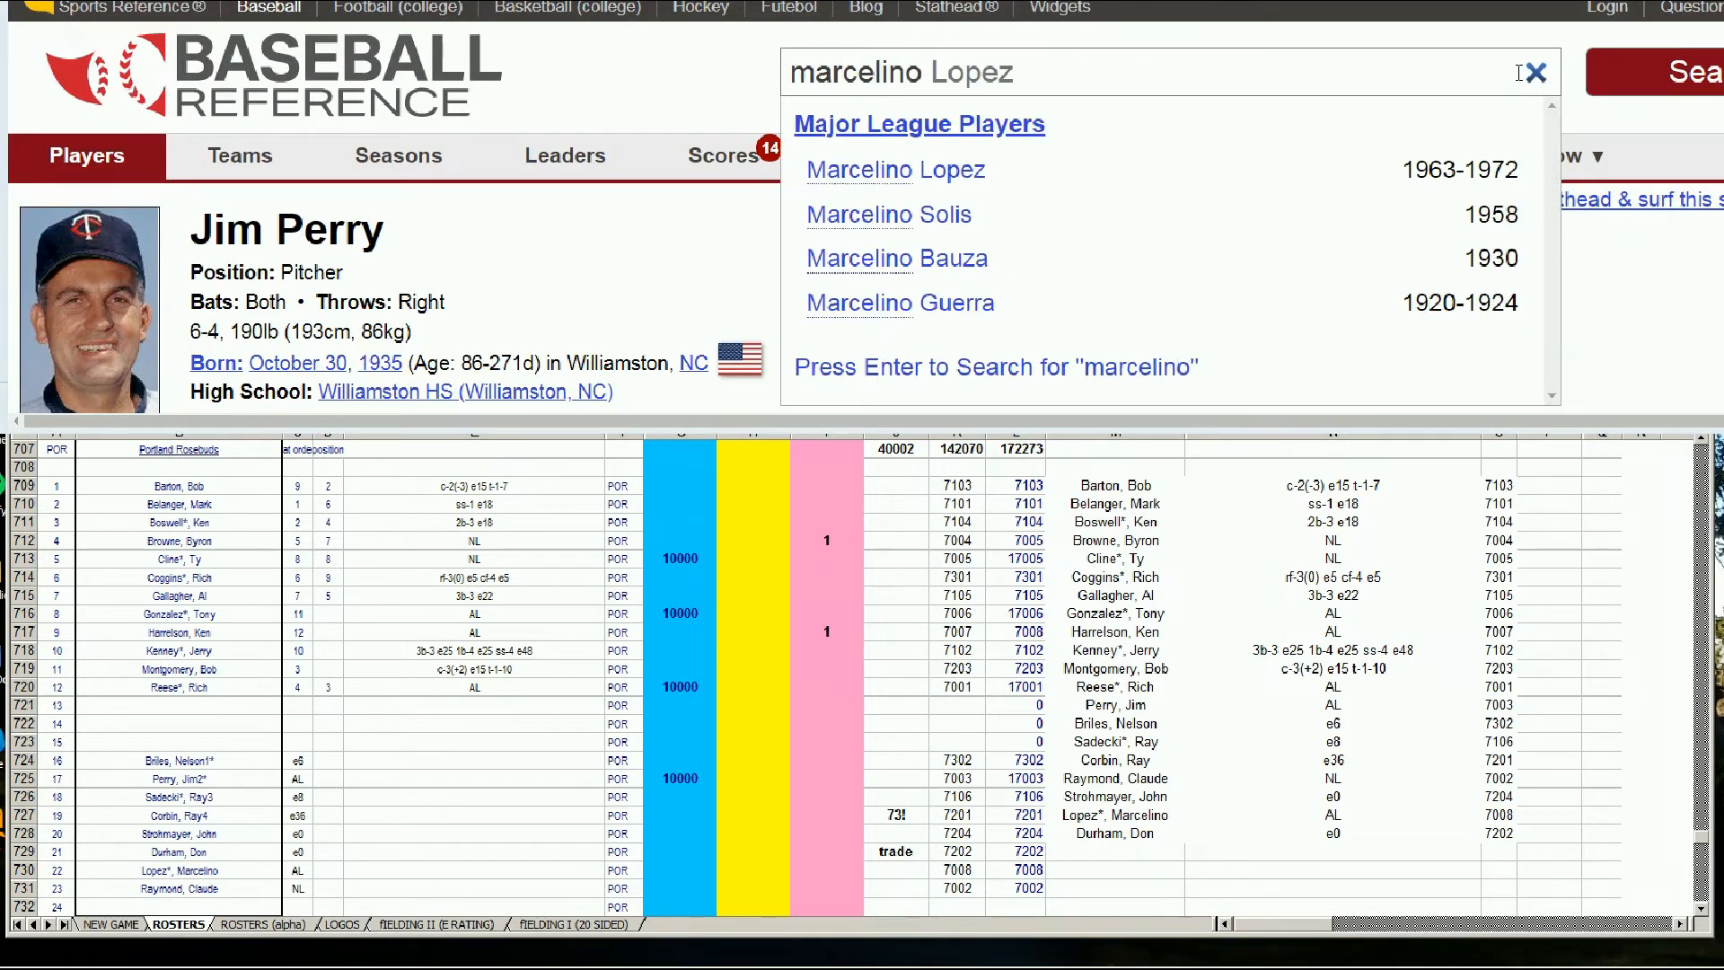
left_click(970, 172)
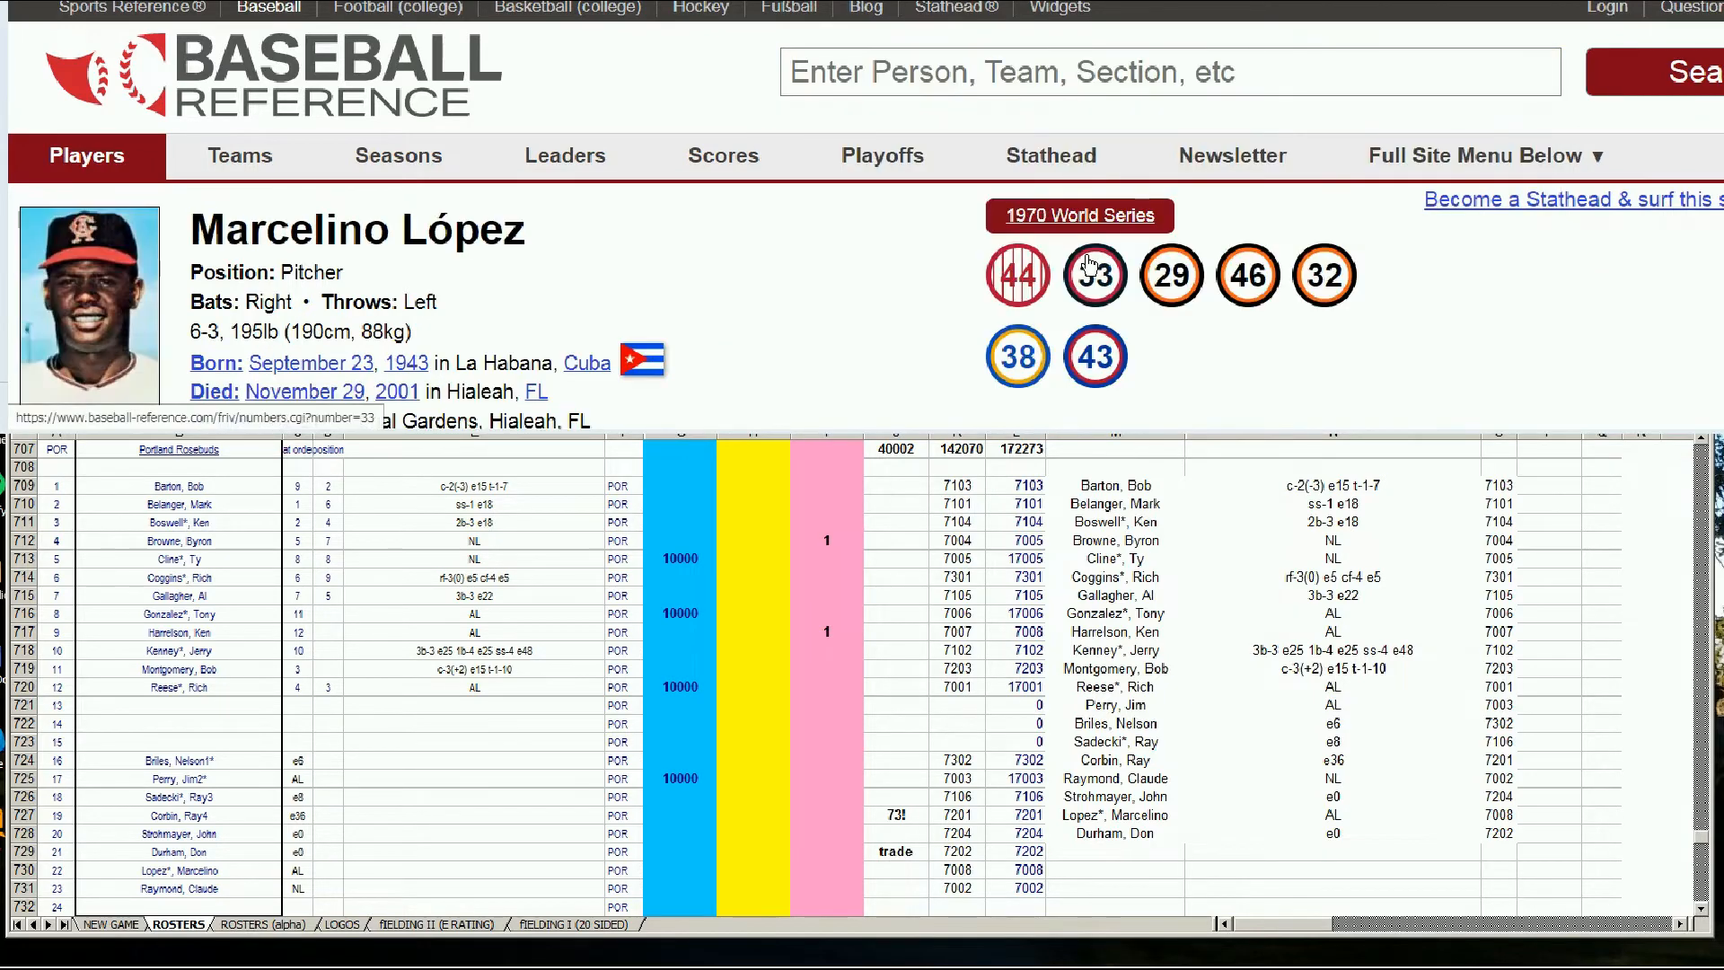
scroll(1094, 261, "down", 10)
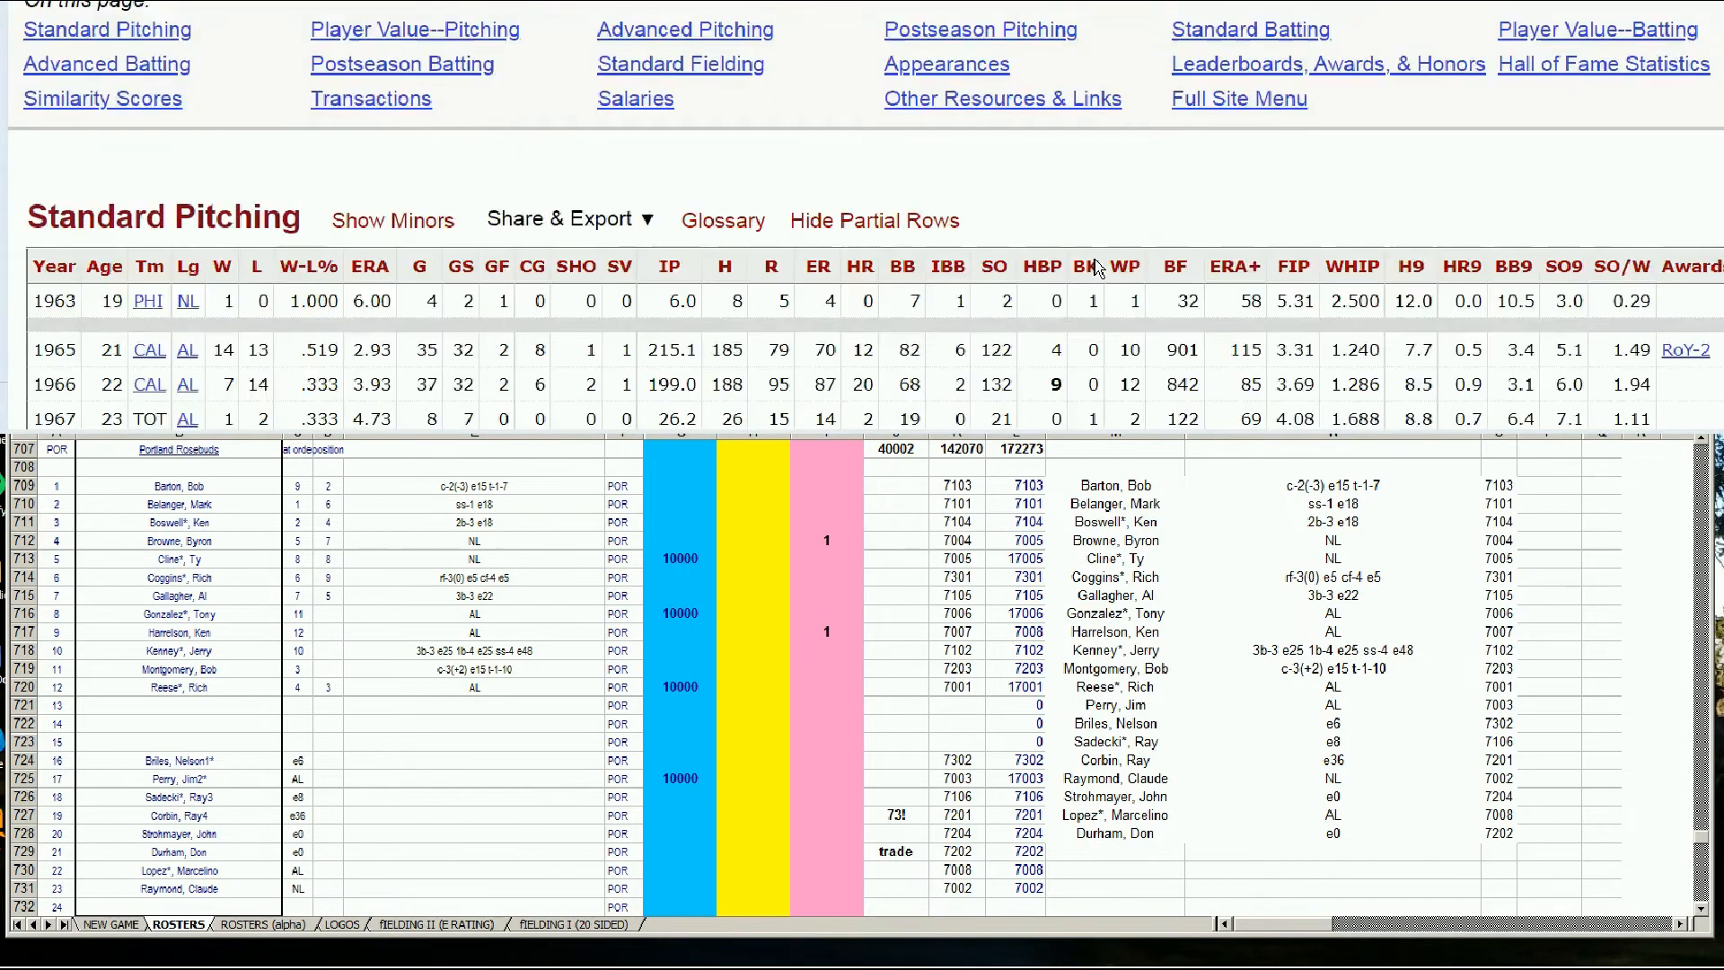
scroll(1095, 260, "down", 2)
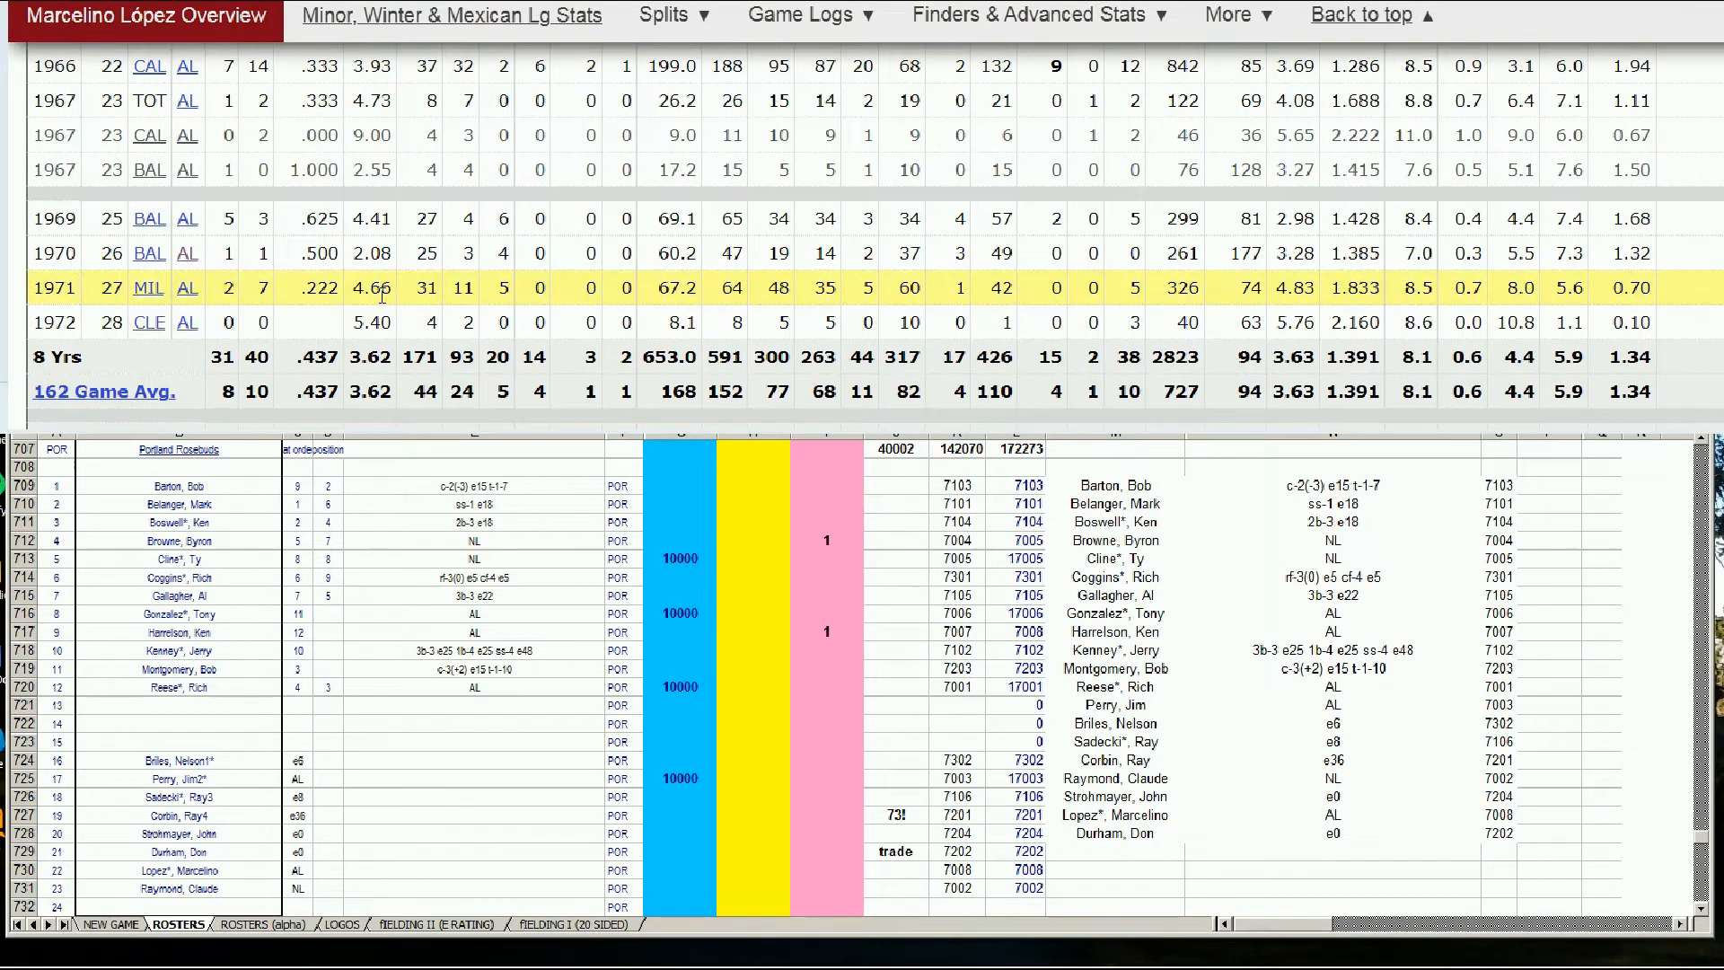
mouse_move(395, 296)
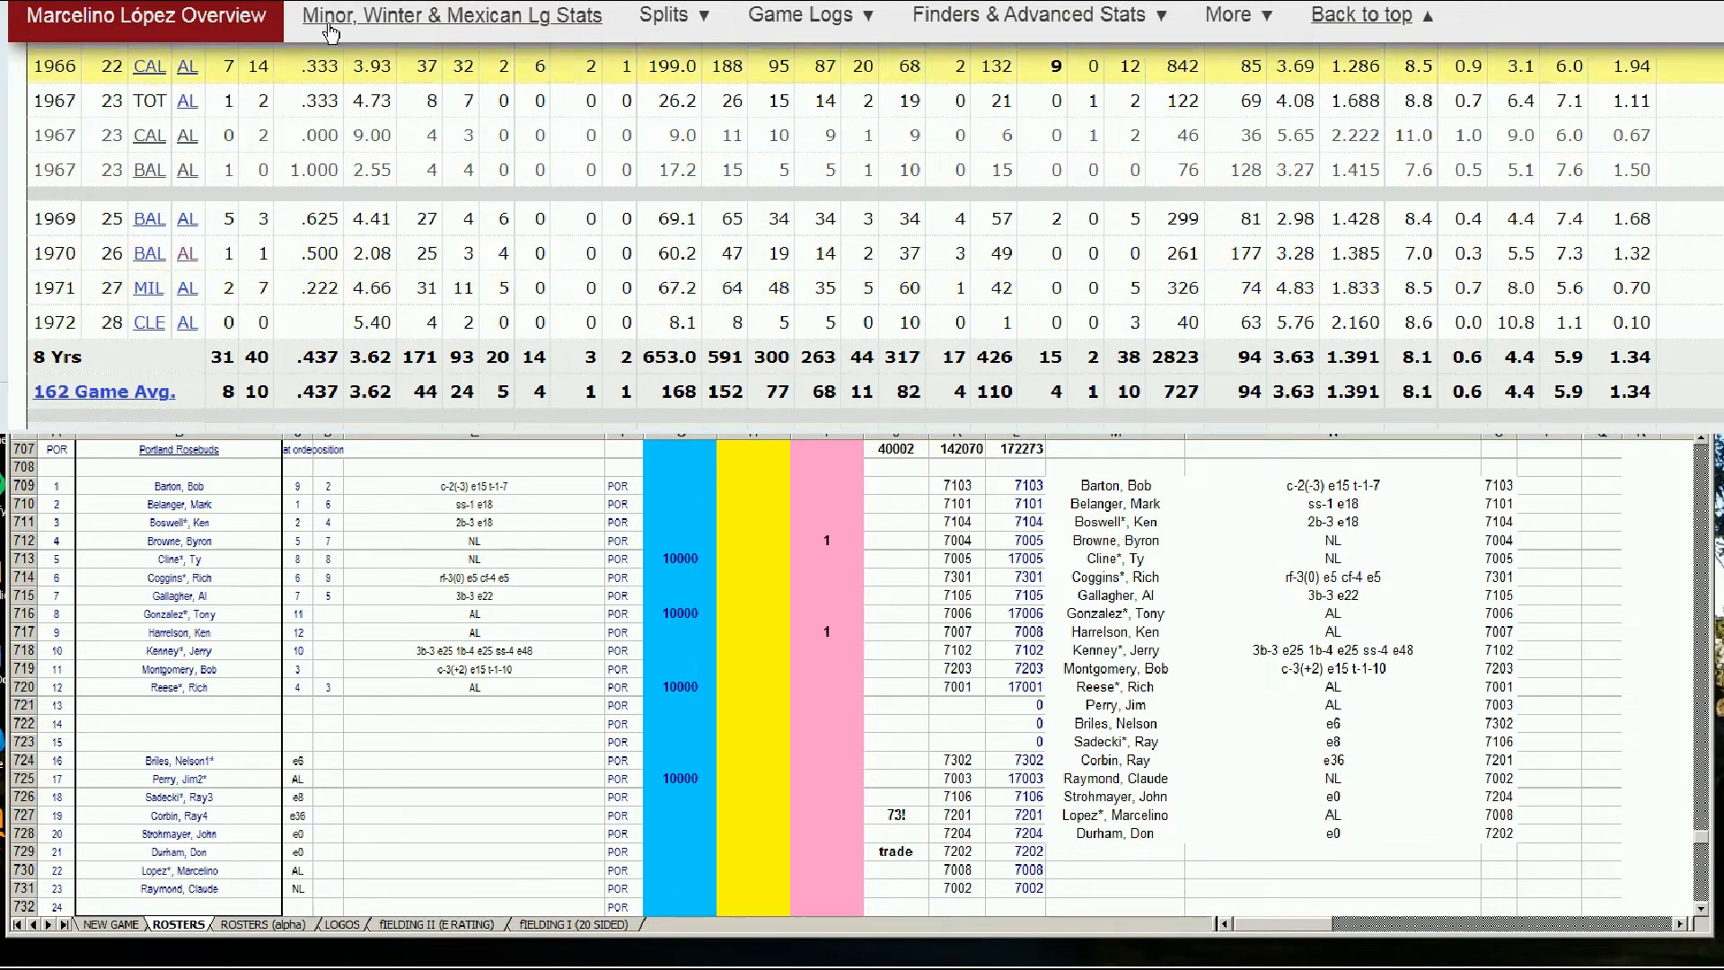
Switch to the 1971 roster PDF and check the Milwaukee Brewers pitchers for Marcelino Lopez
key("alt+Tab")
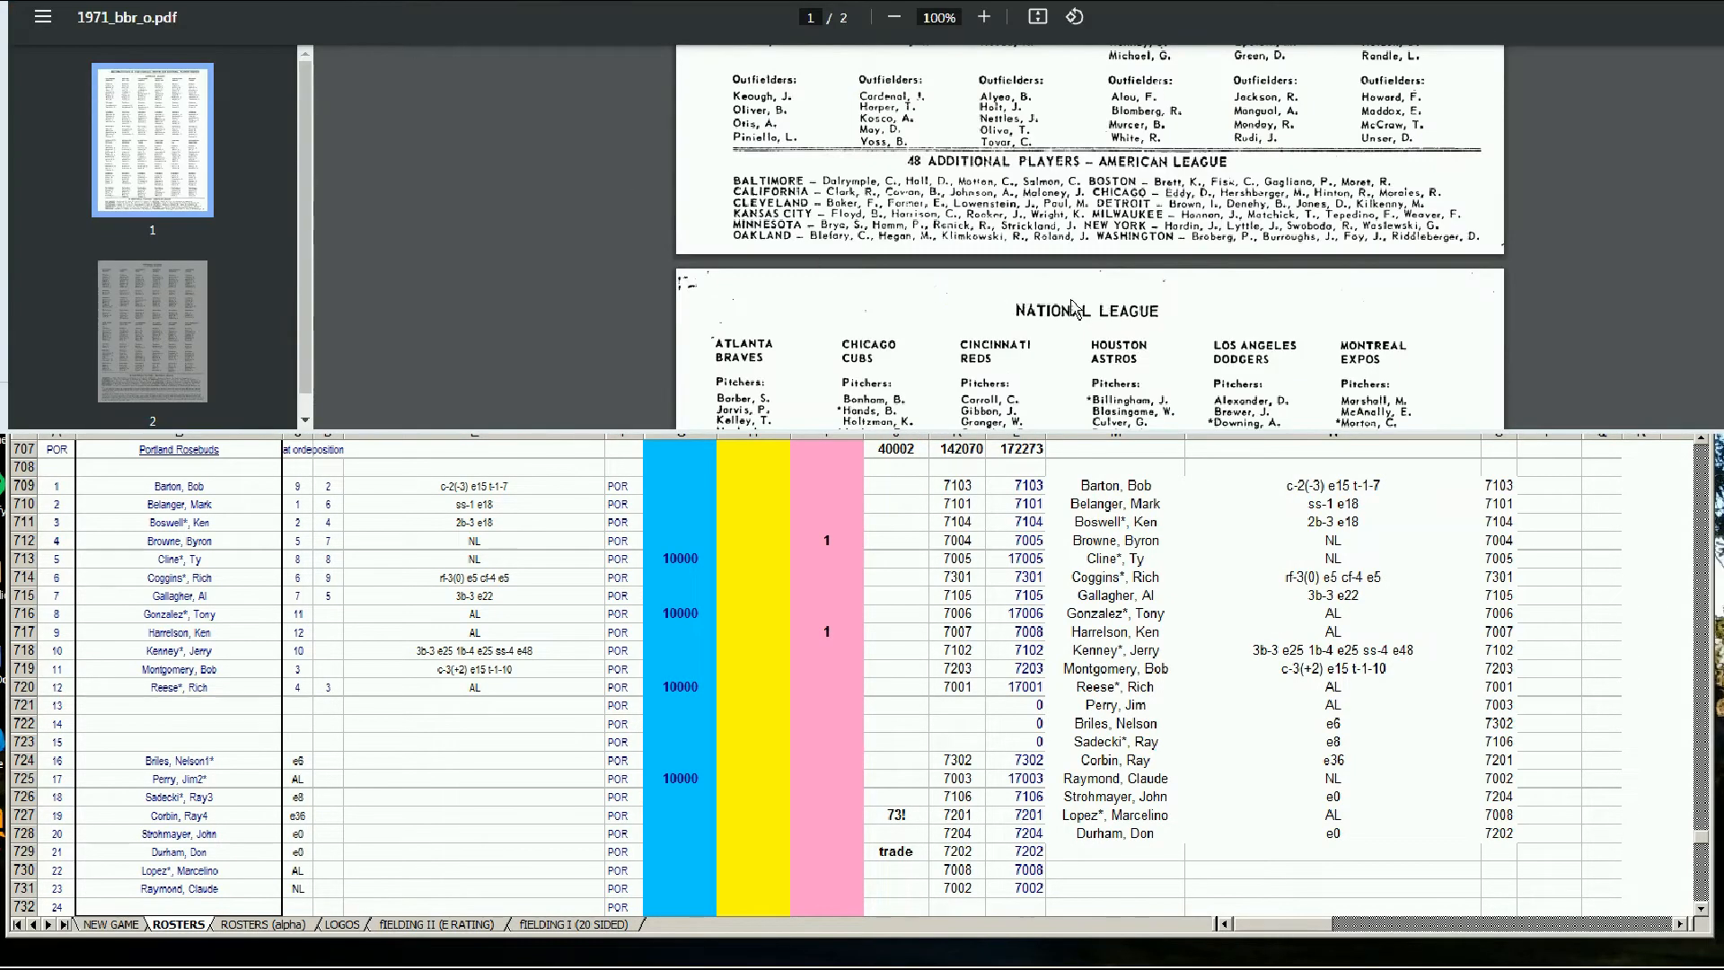
scroll(1086, 260, "up", 1)
scroll(1086, 259, "up", 10)
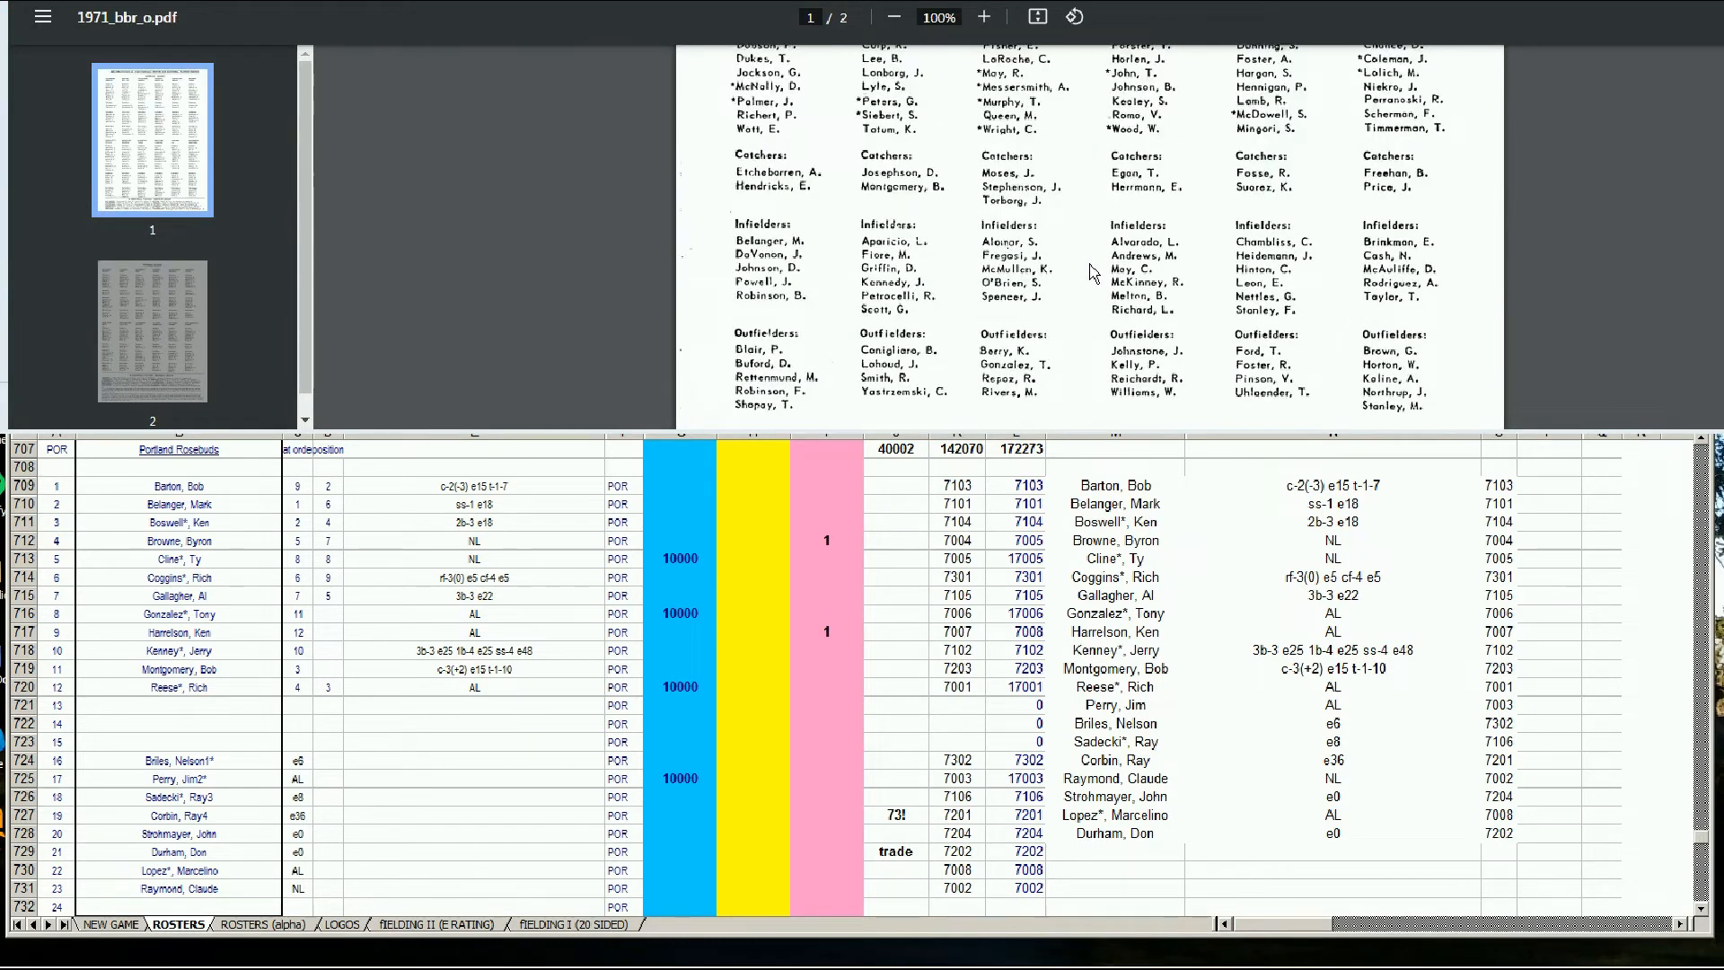
scroll(1105, 280, "down", 5)
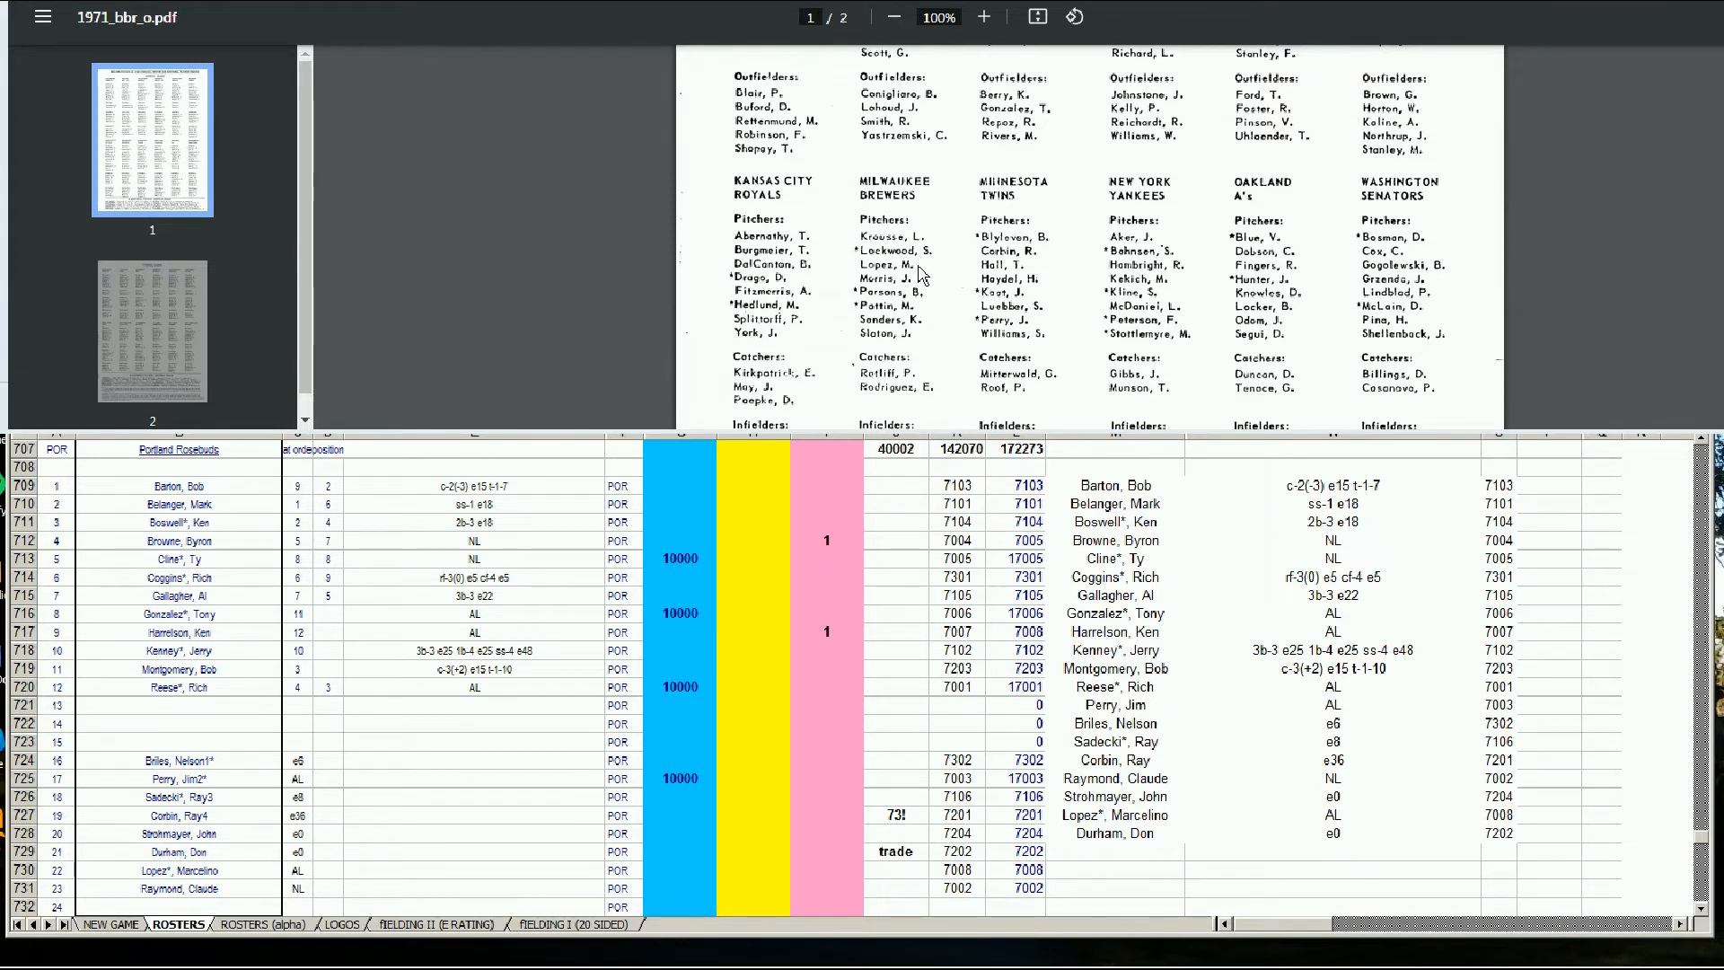
left_click(670, 797)
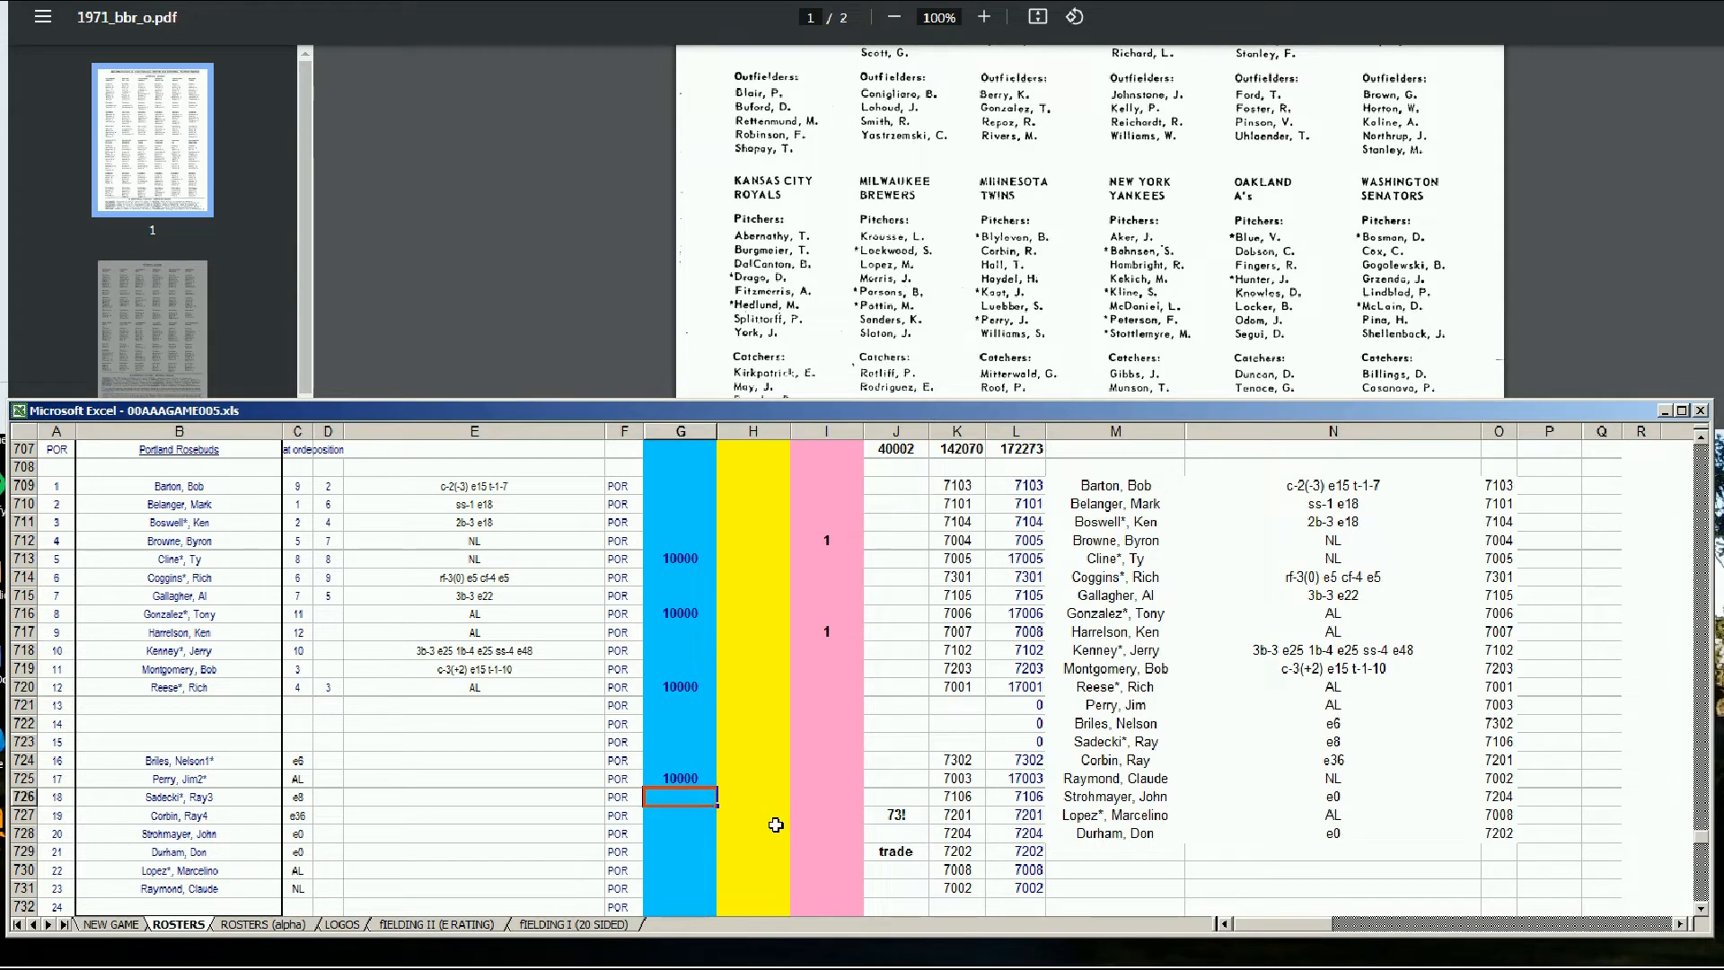
key("Up")
key("Down")
key("Down")
key("Down")
key("Down")
key("Down")
key("Right")
type("100")
key("Return")
key("Up")
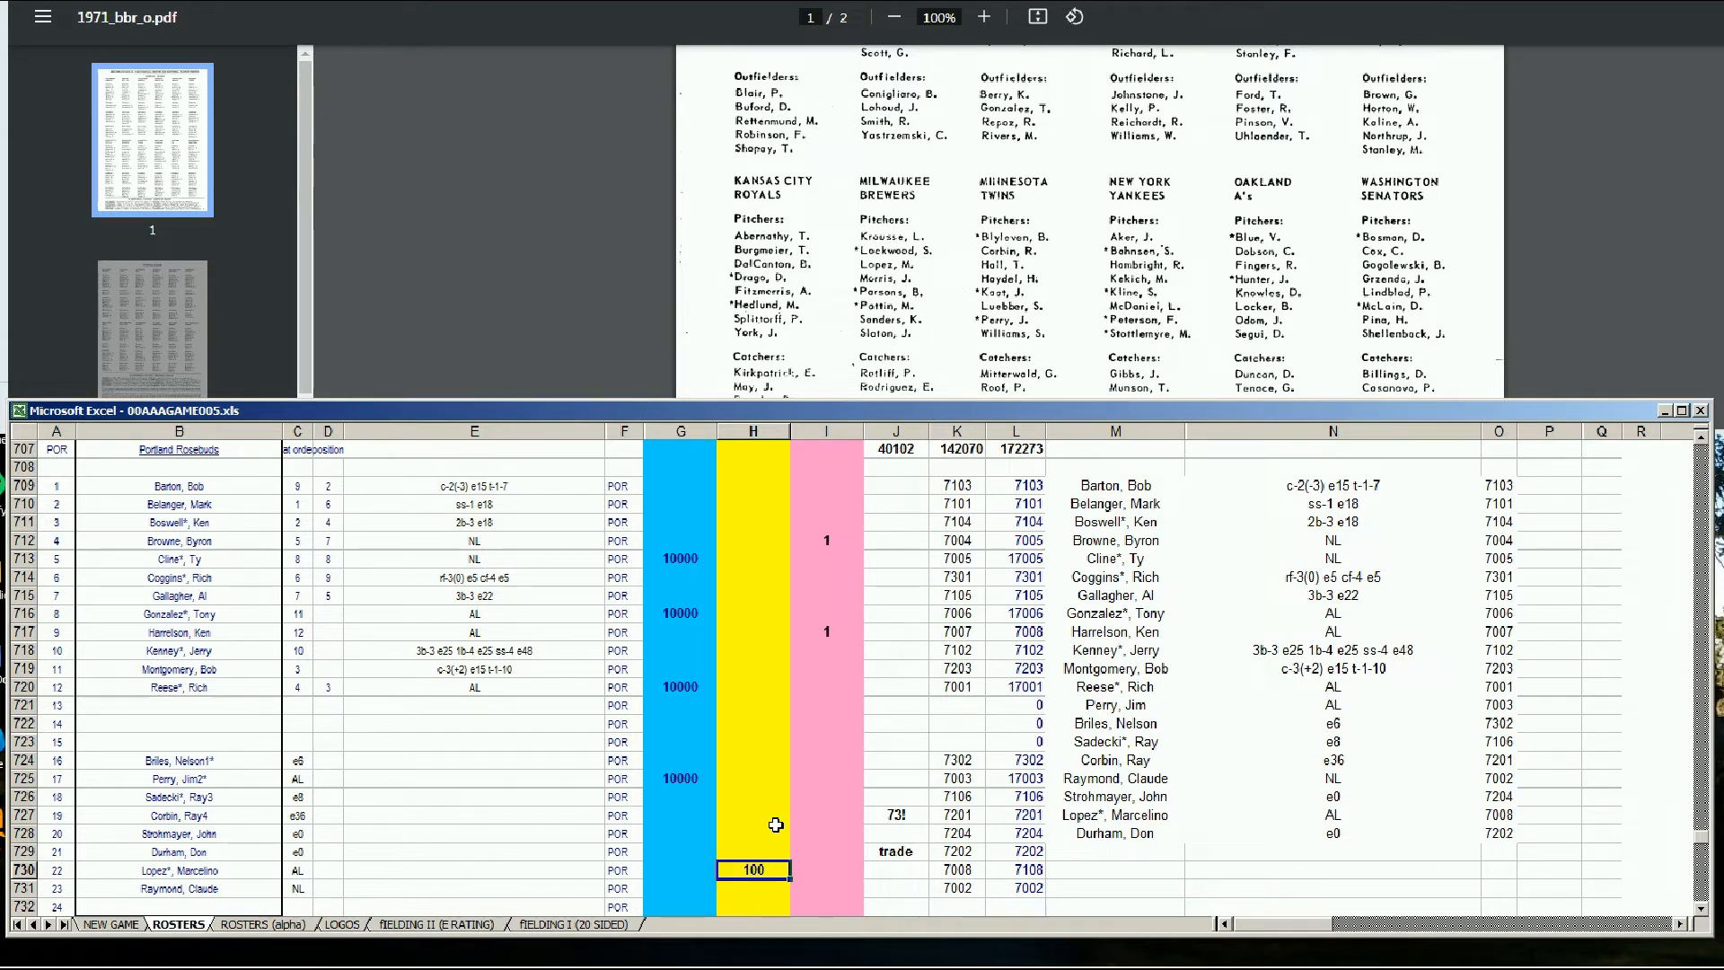
Look up Claude Raymond on Baseball Reference and view his Standard Pitching seasons through 1971
left_click(469, 2)
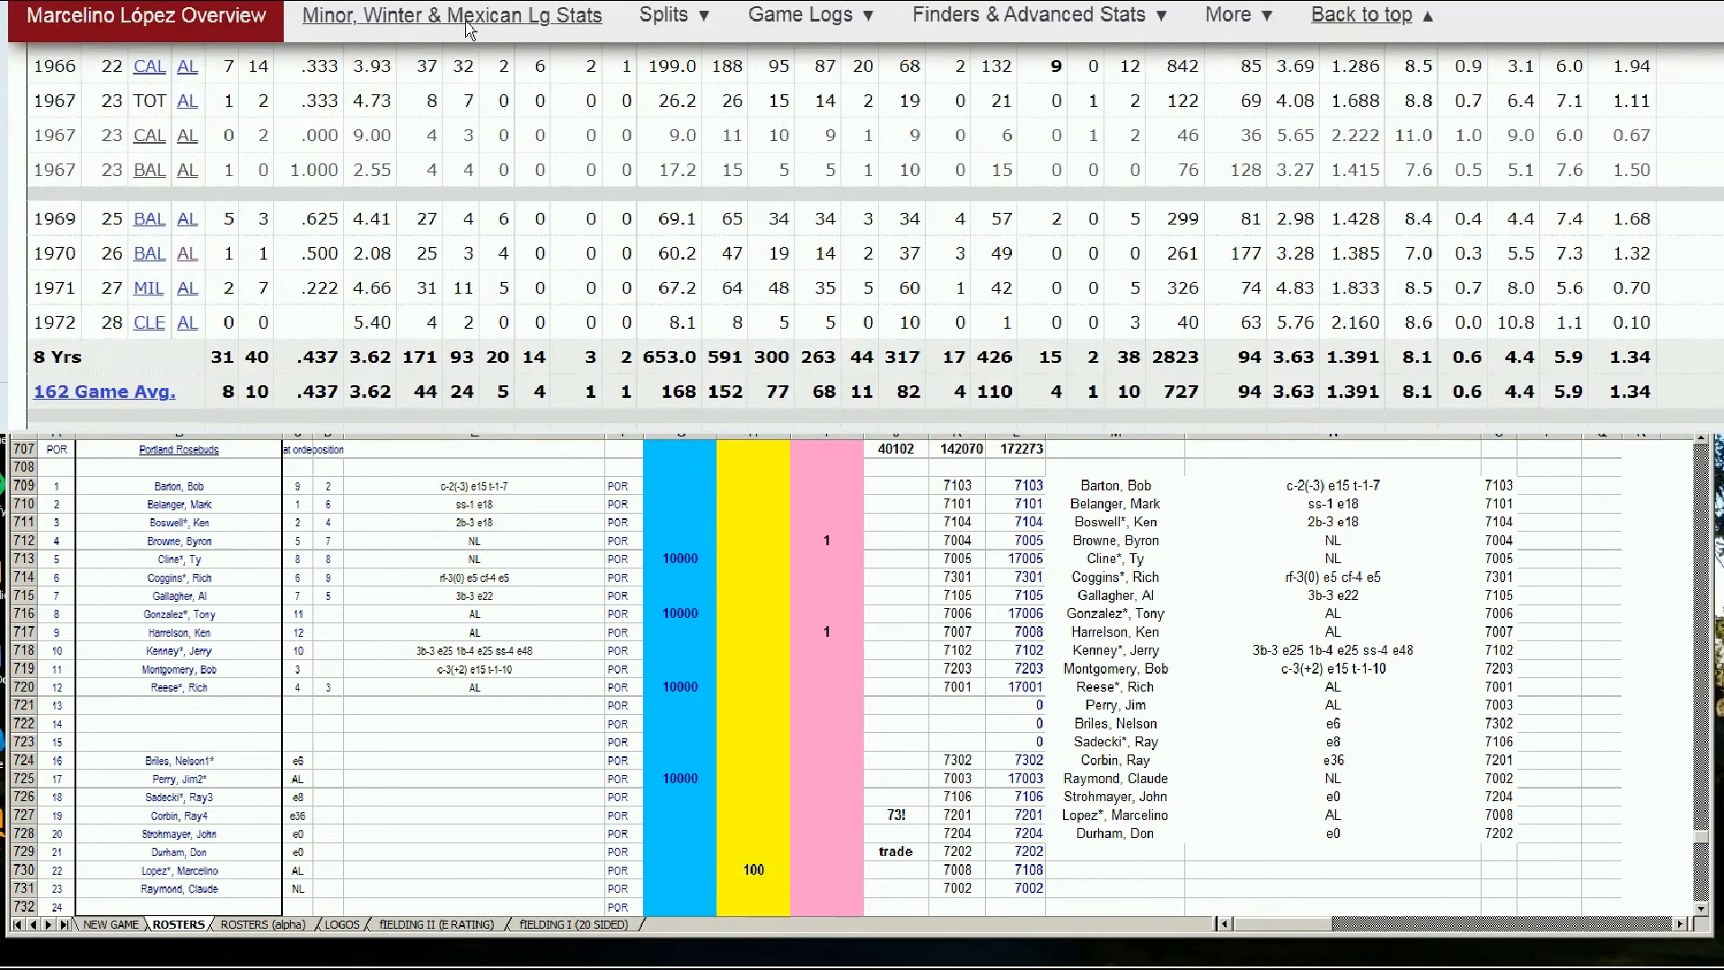
key("Home")
left_click(1482, 74)
type("raymond")
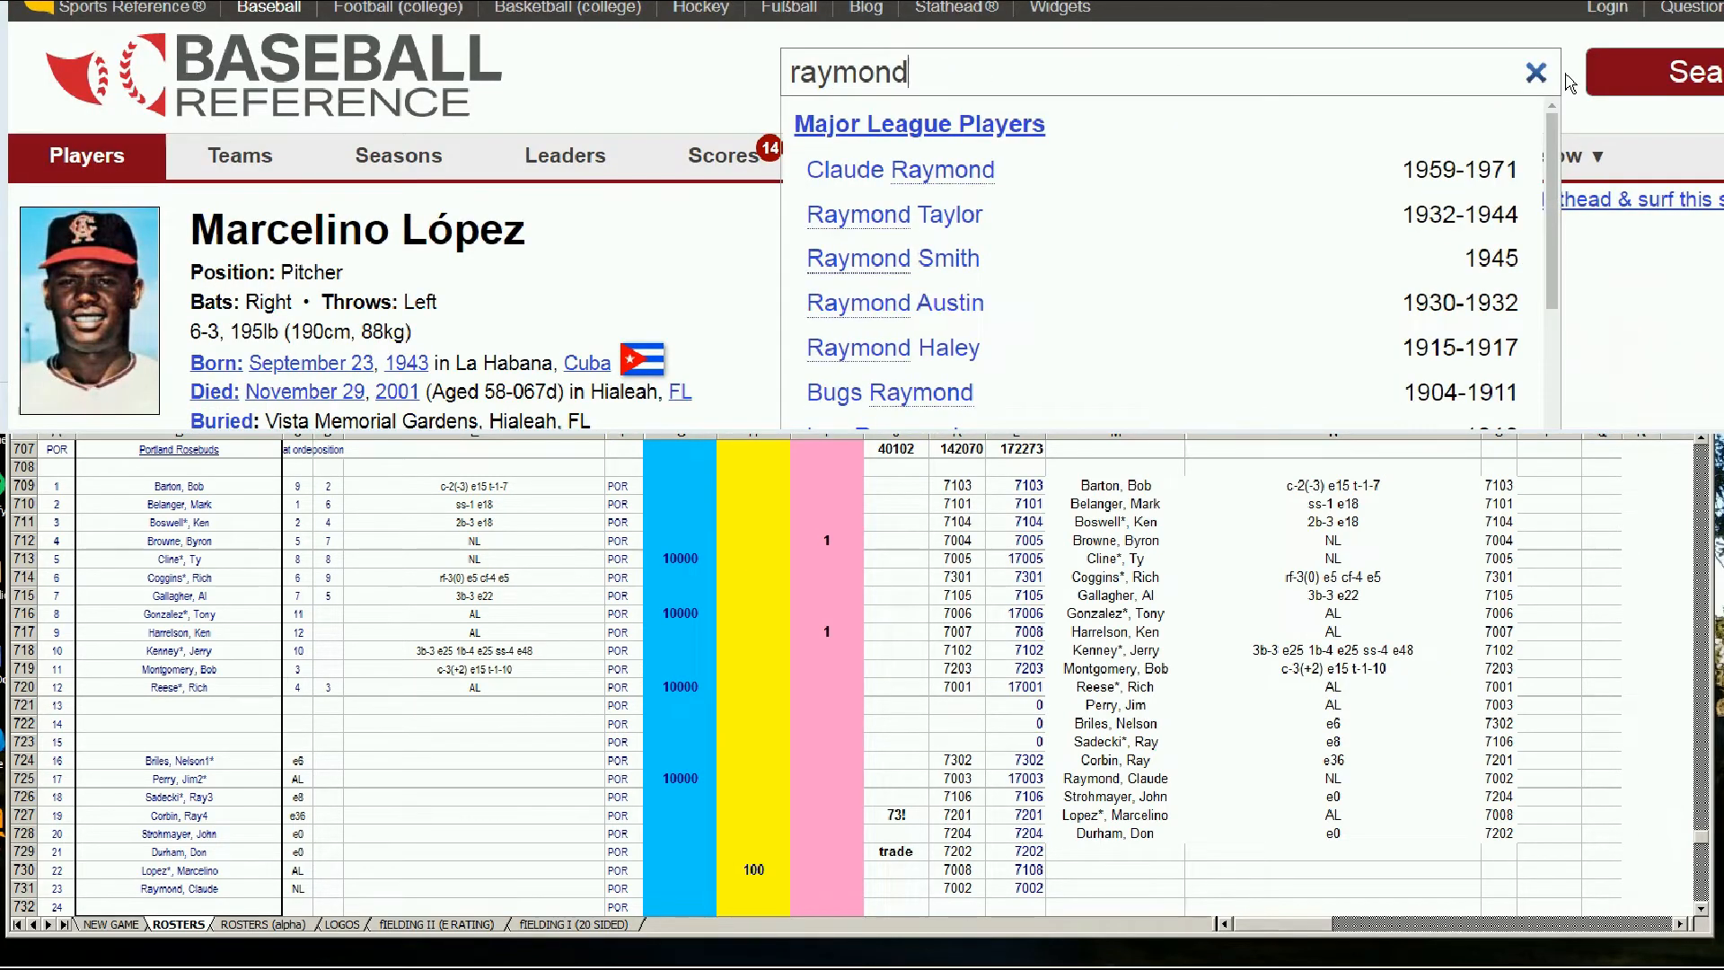
left_click(954, 180)
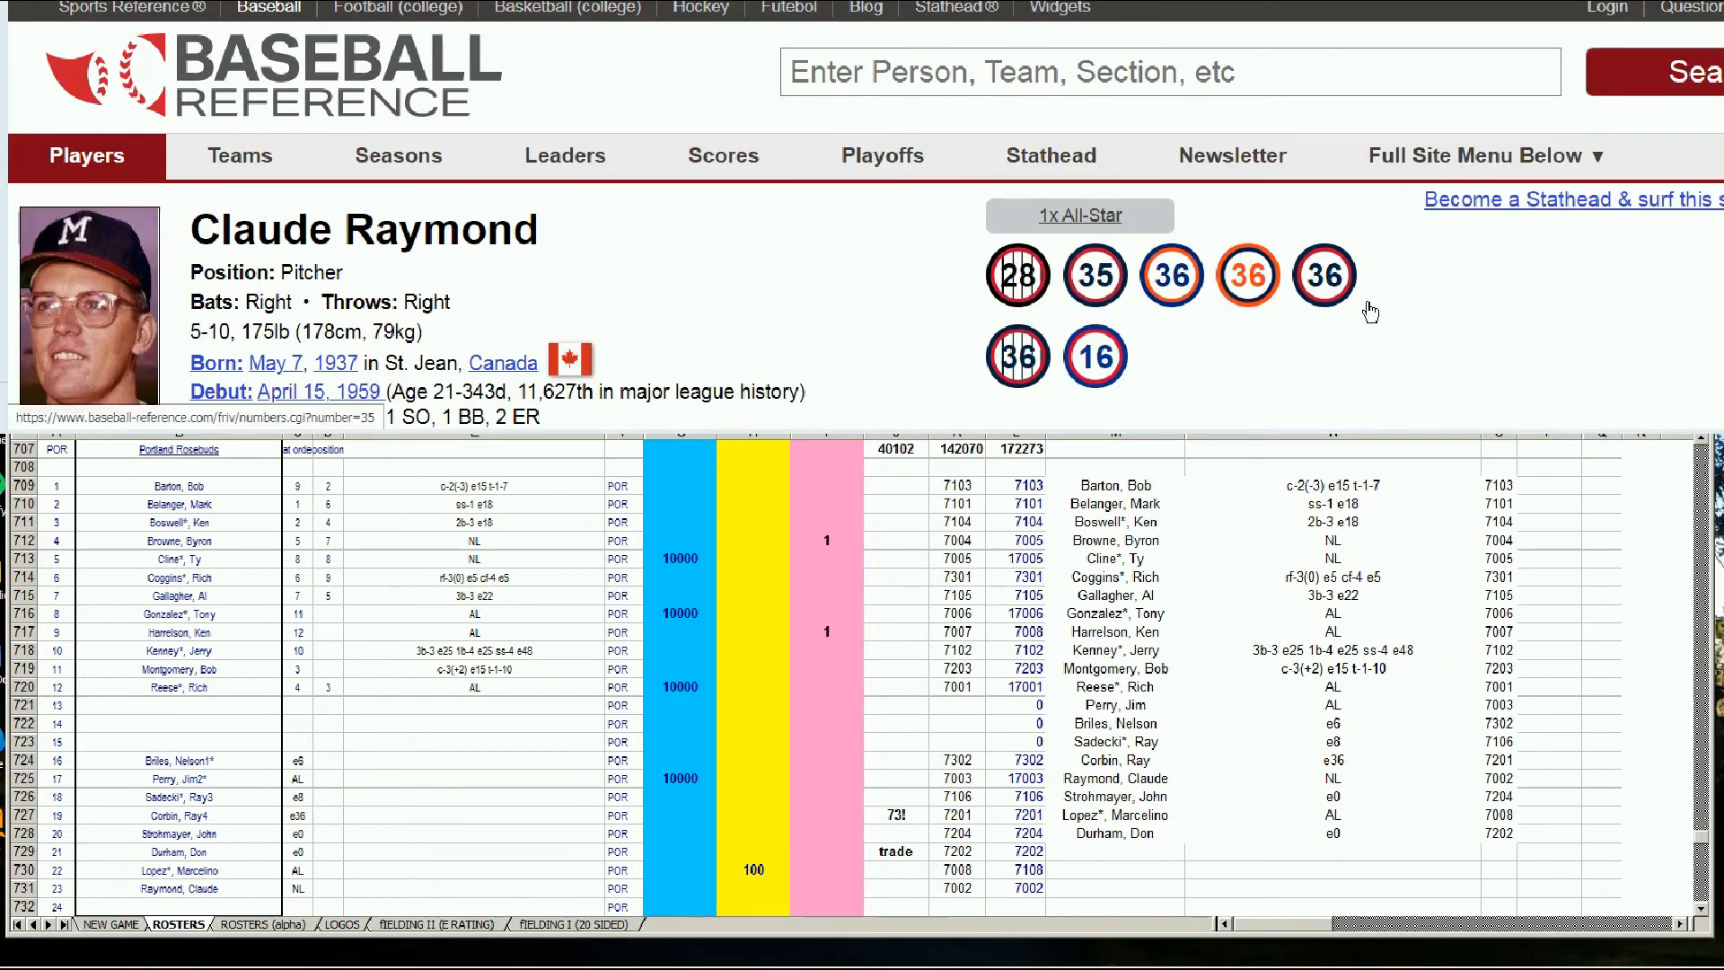
scroll(1461, 252, "down", 8)
scroll(1461, 251, "down", 3)
scroll(1463, 238, "down", 3)
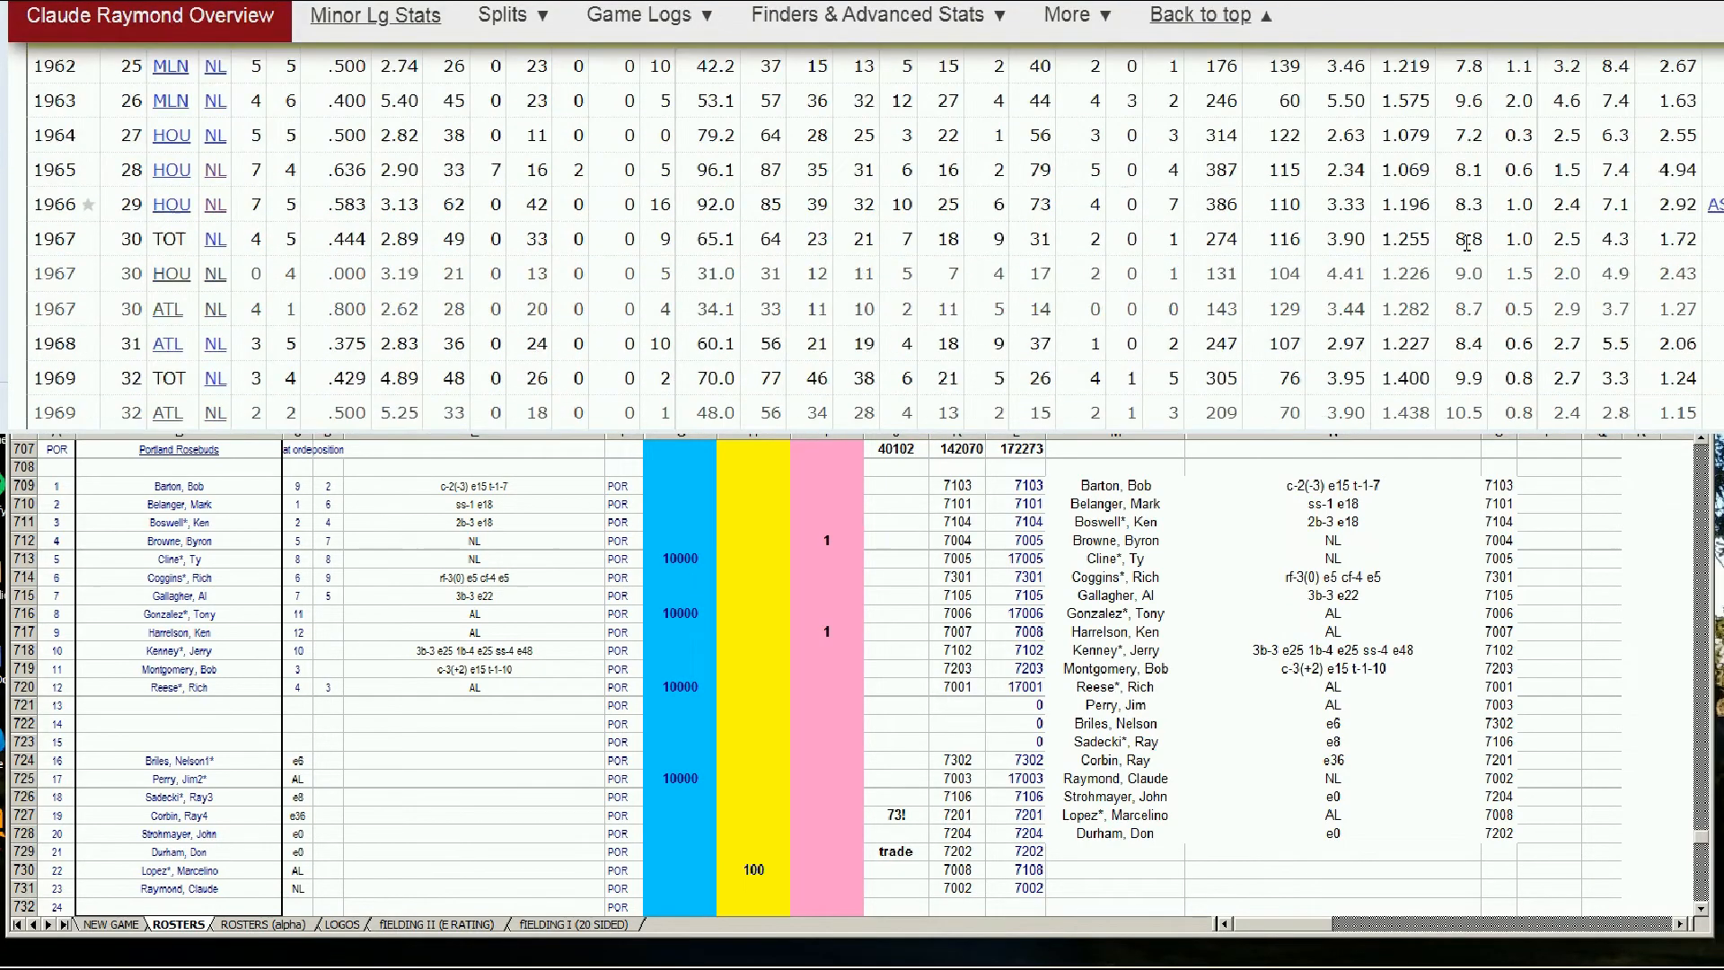
scroll(692, 256, "down", 3)
mouse_move(656, 299)
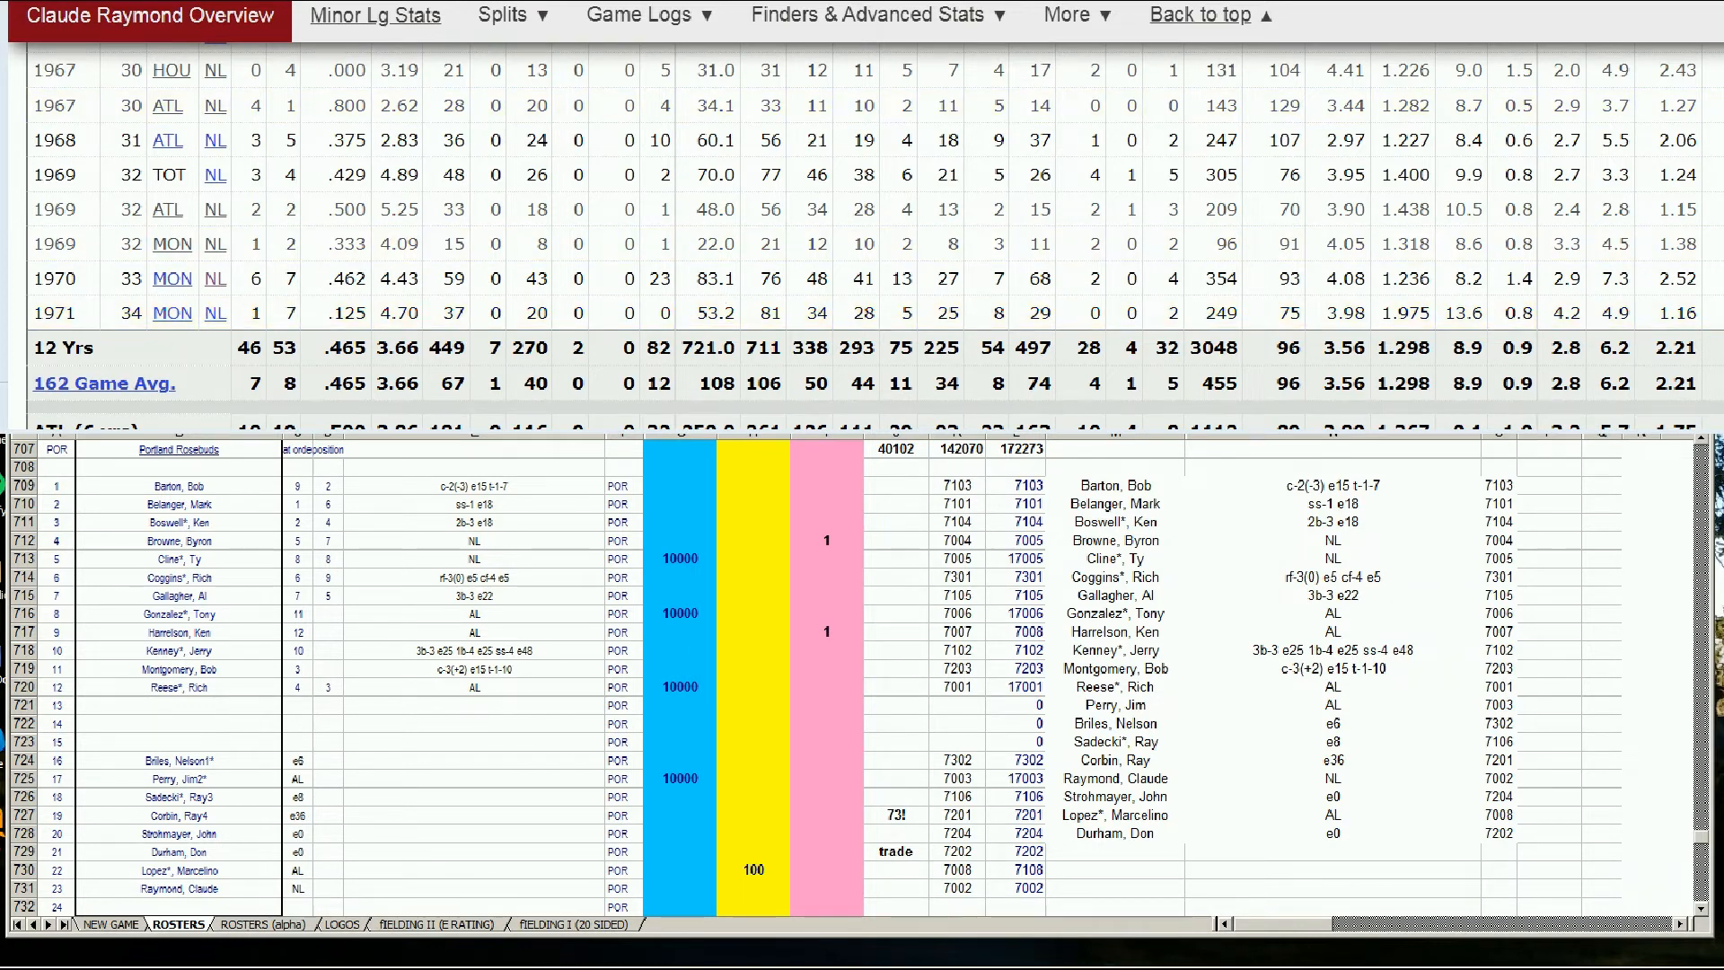
Check the National League page of the 1971 roster PDF for Claude Raymond among the Montreal Expos pitchers
left_click(341, 1)
scroll(1064, 208, "up", 4)
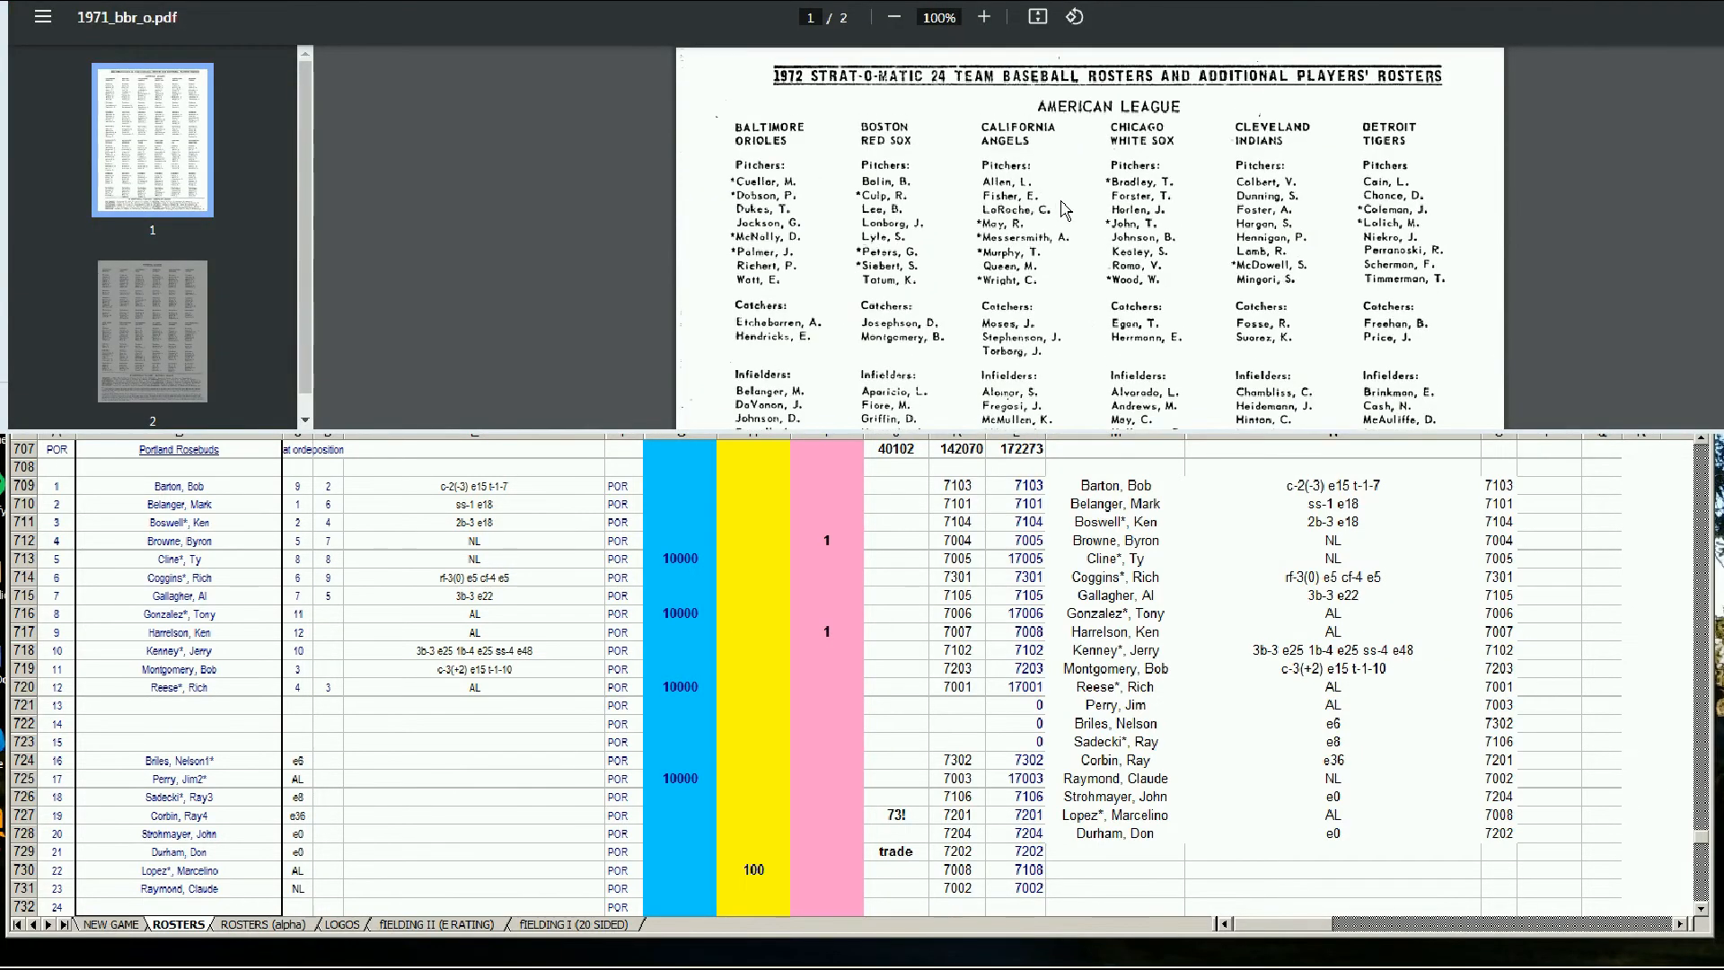
scroll(1181, 215, "down", 5)
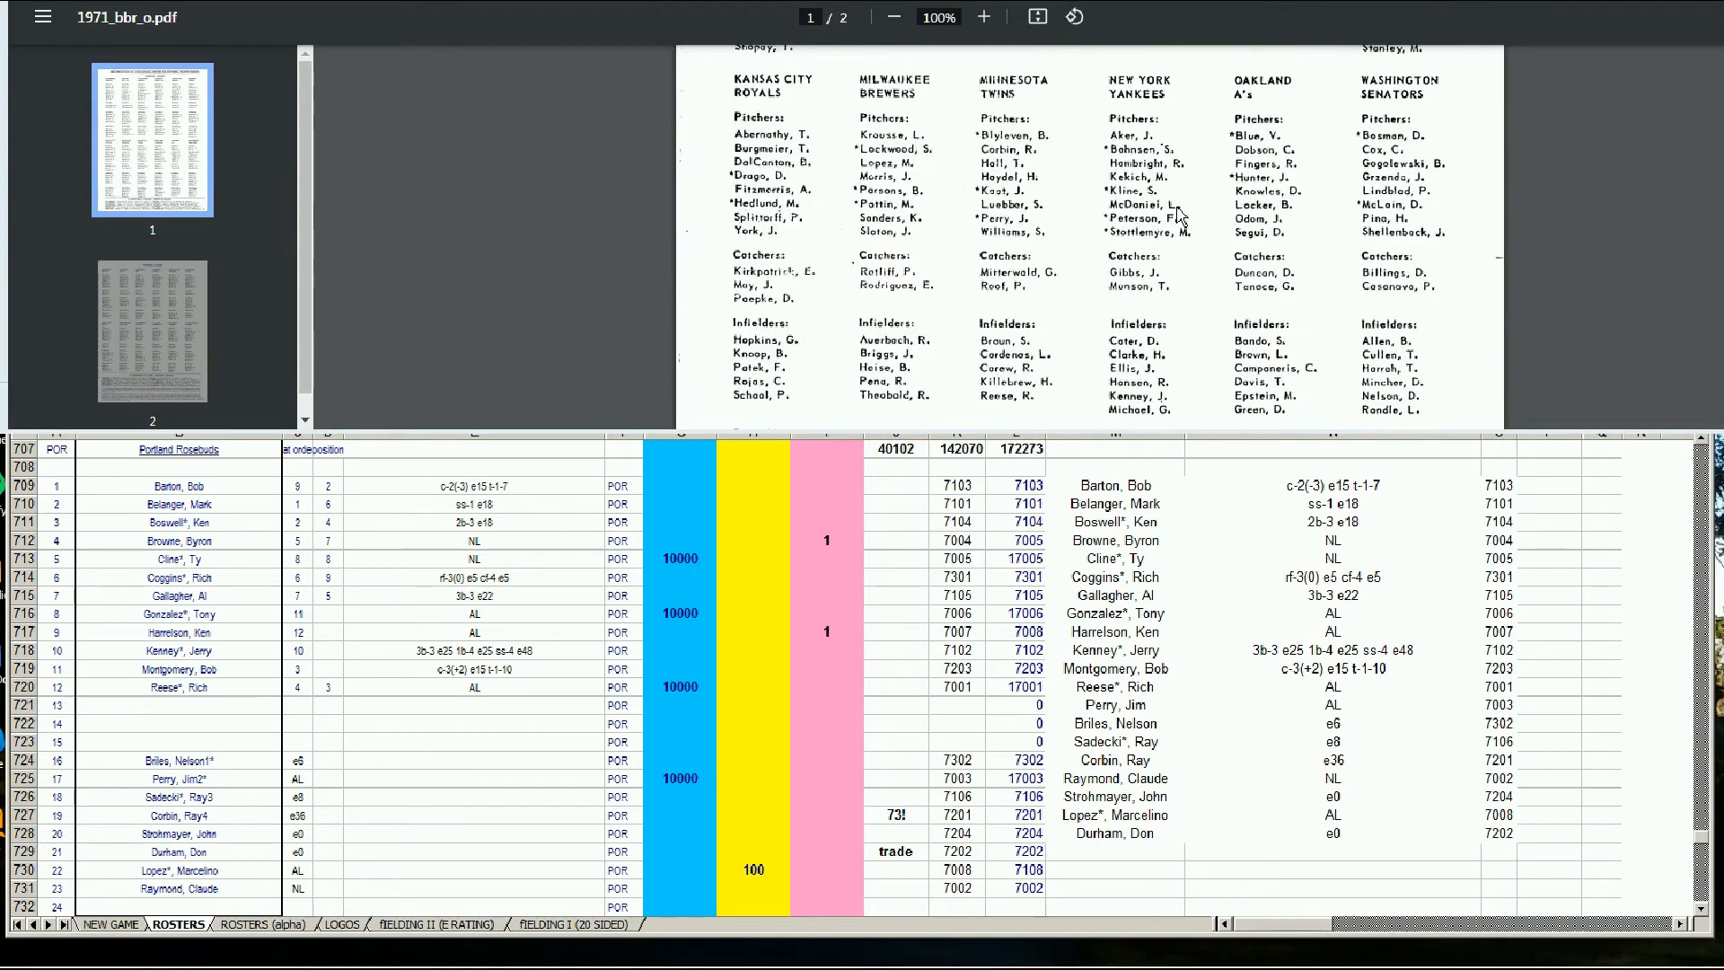
scroll(1181, 219, "up", 2)
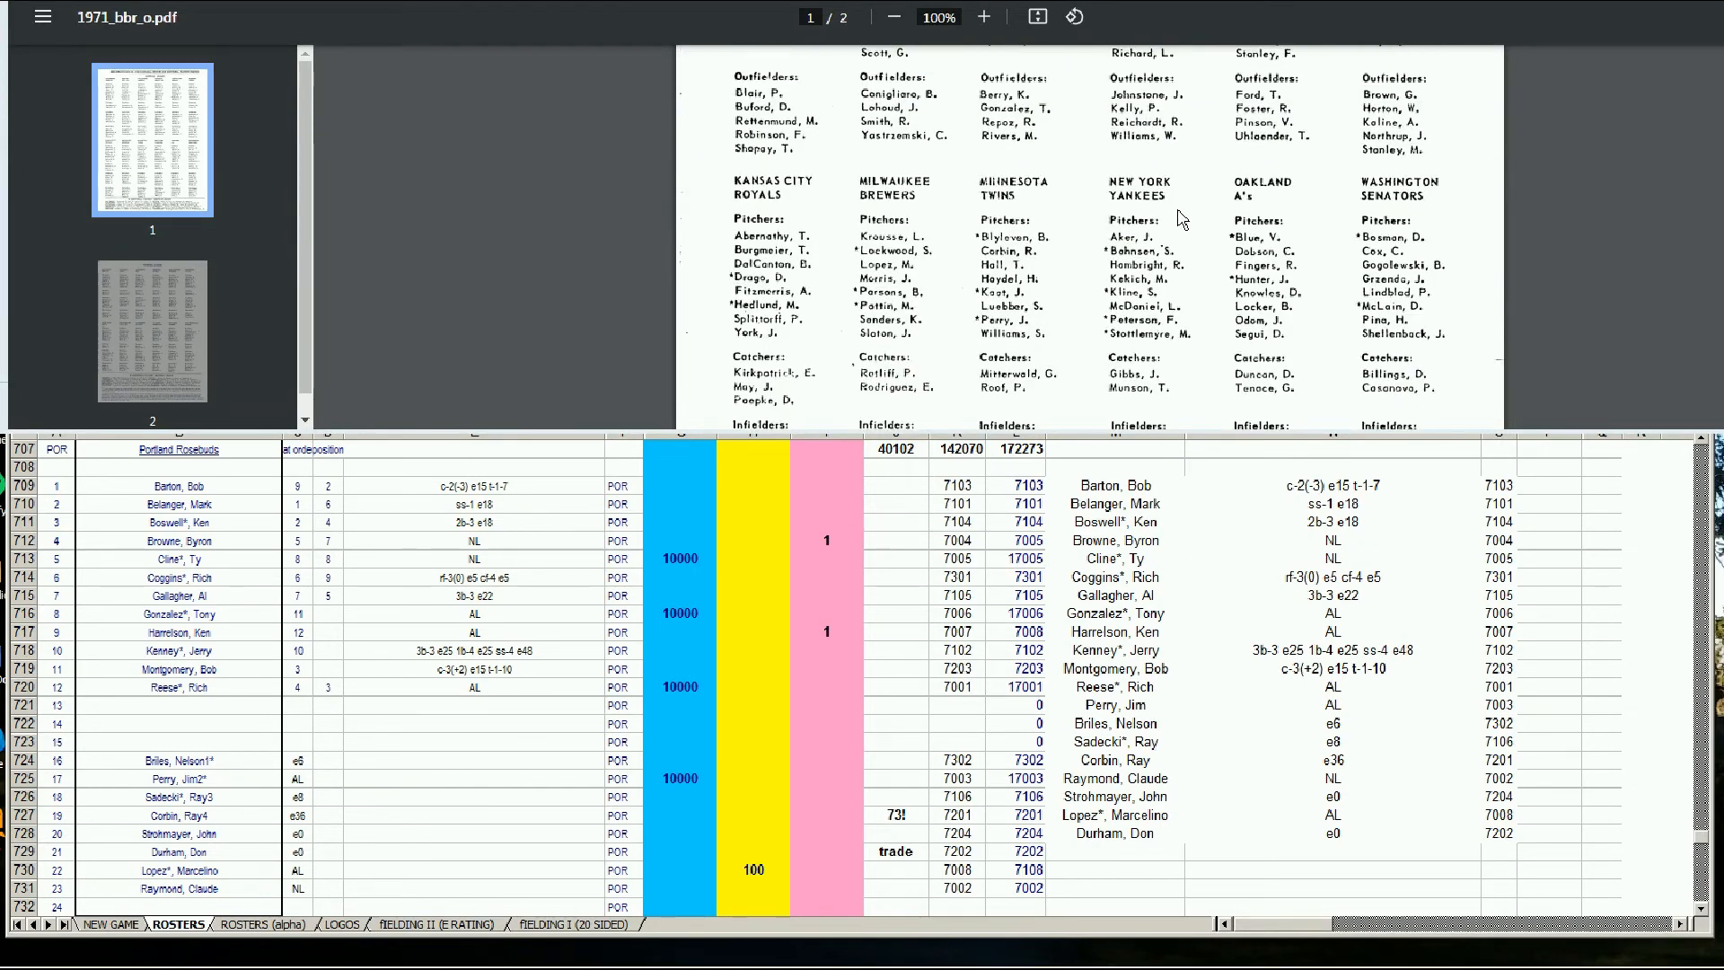
scroll(1180, 219, "down", 7)
scroll(1204, 244, "up", 2)
scroll(1293, 307, "down", 1)
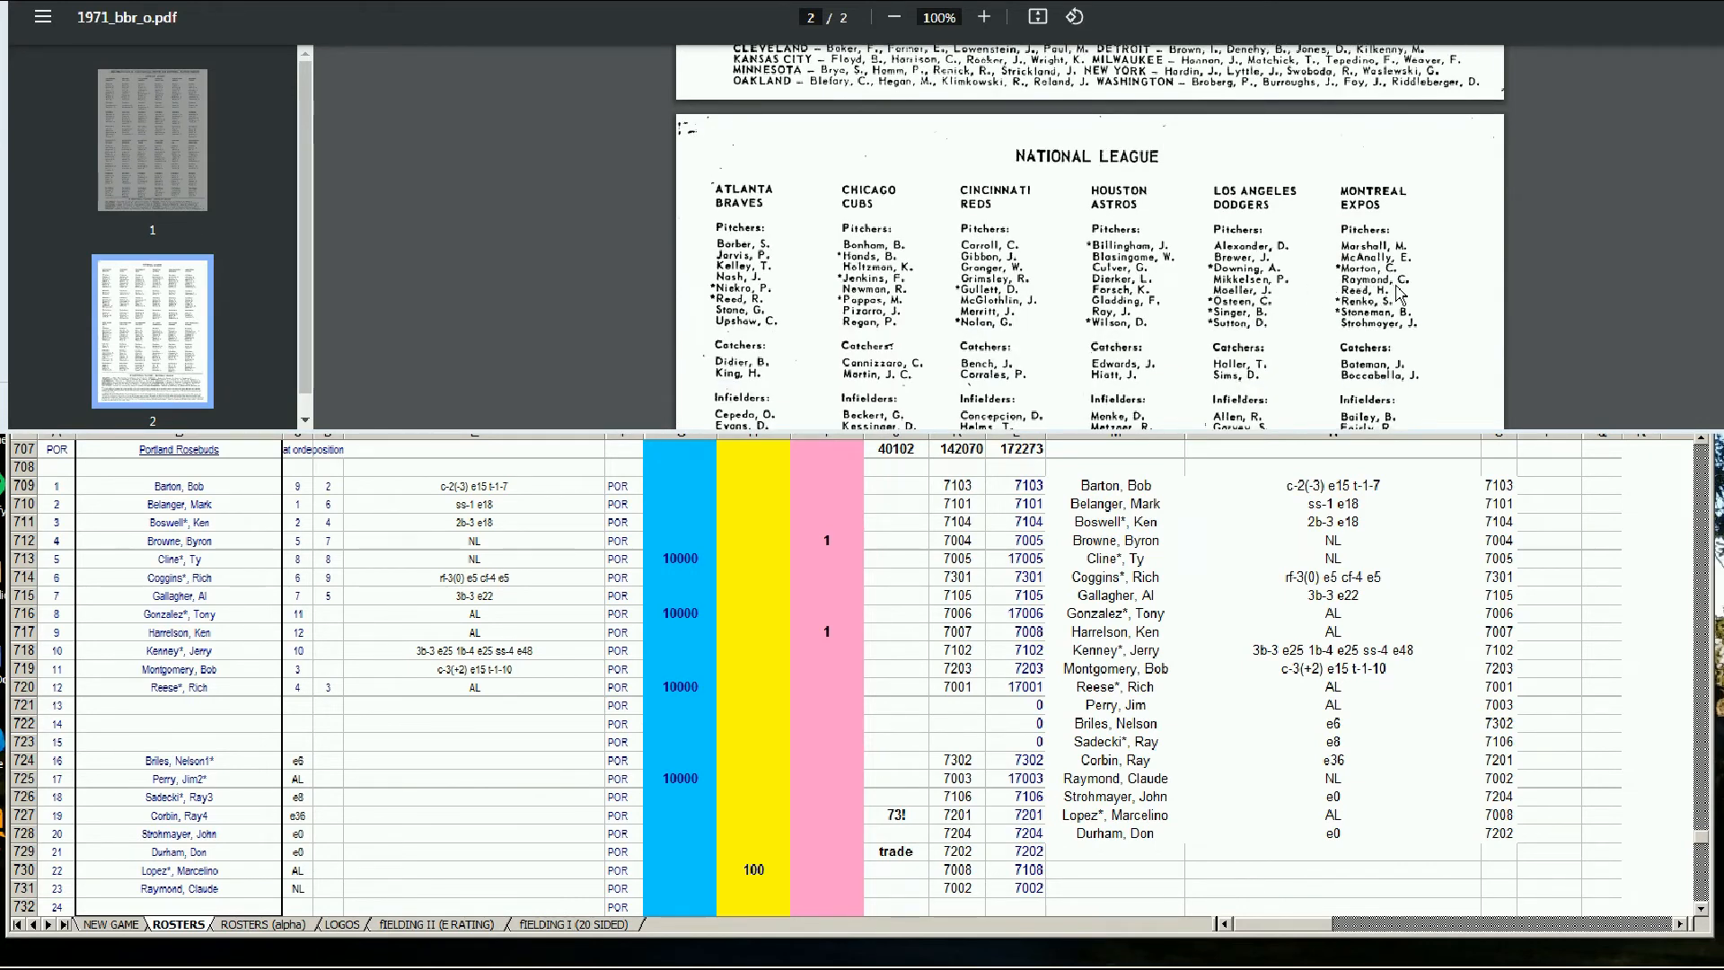
left_click(769, 824)
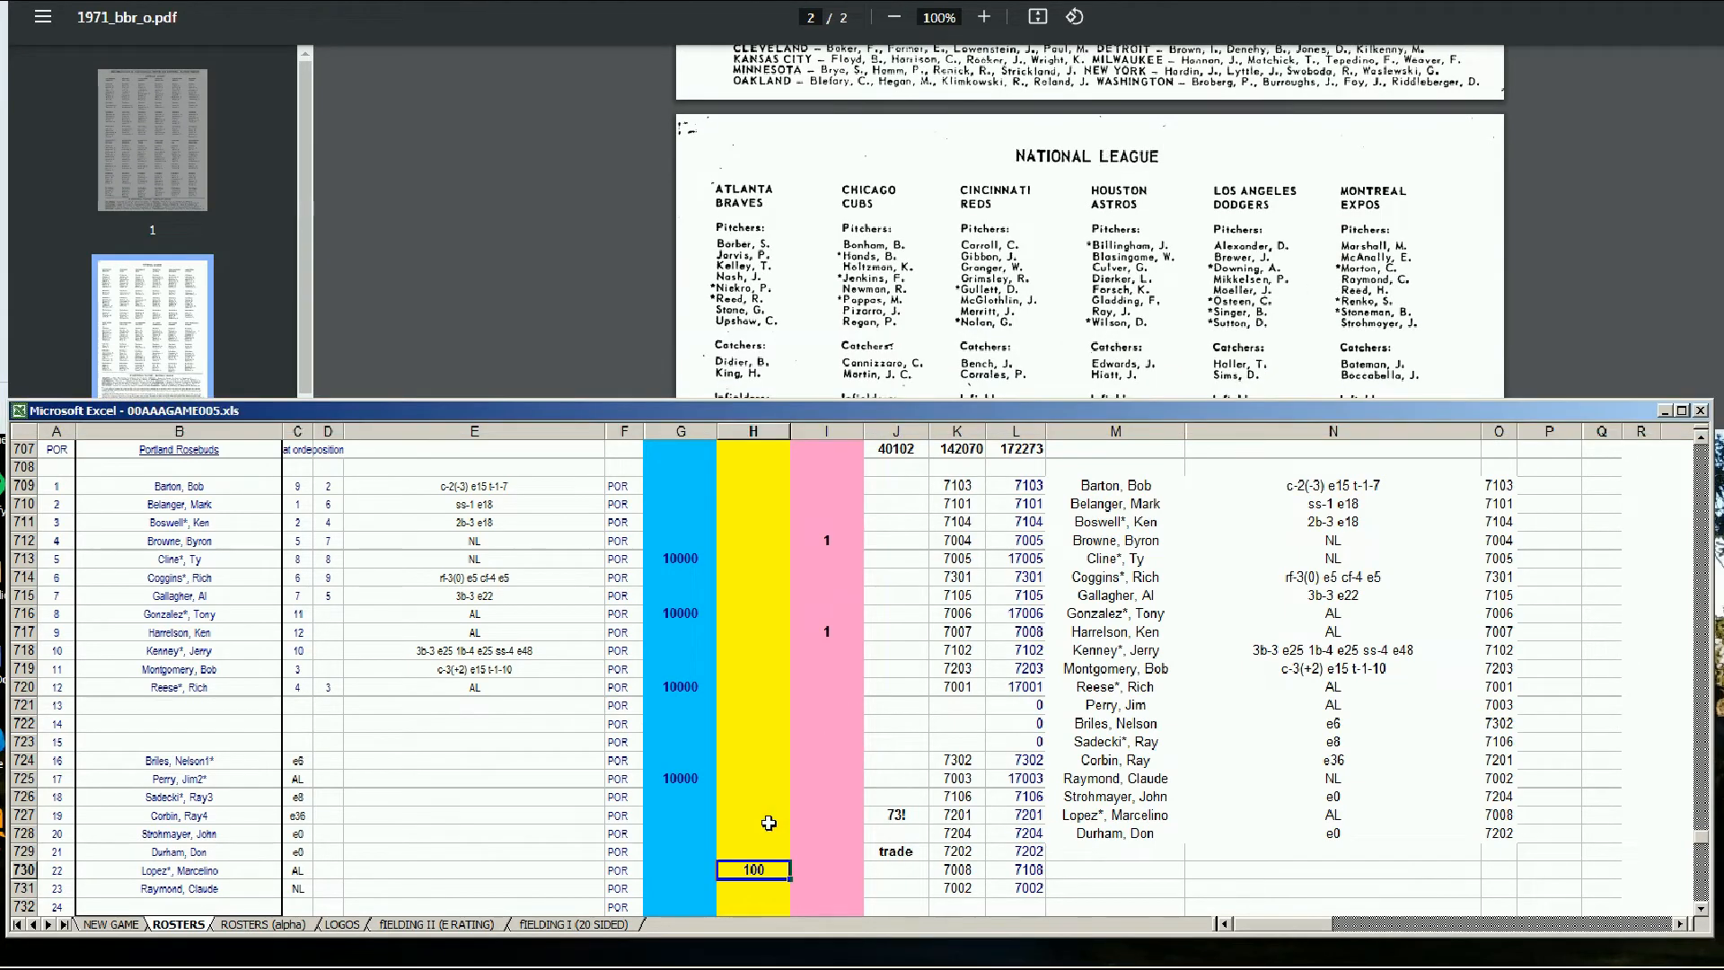
key("Return")
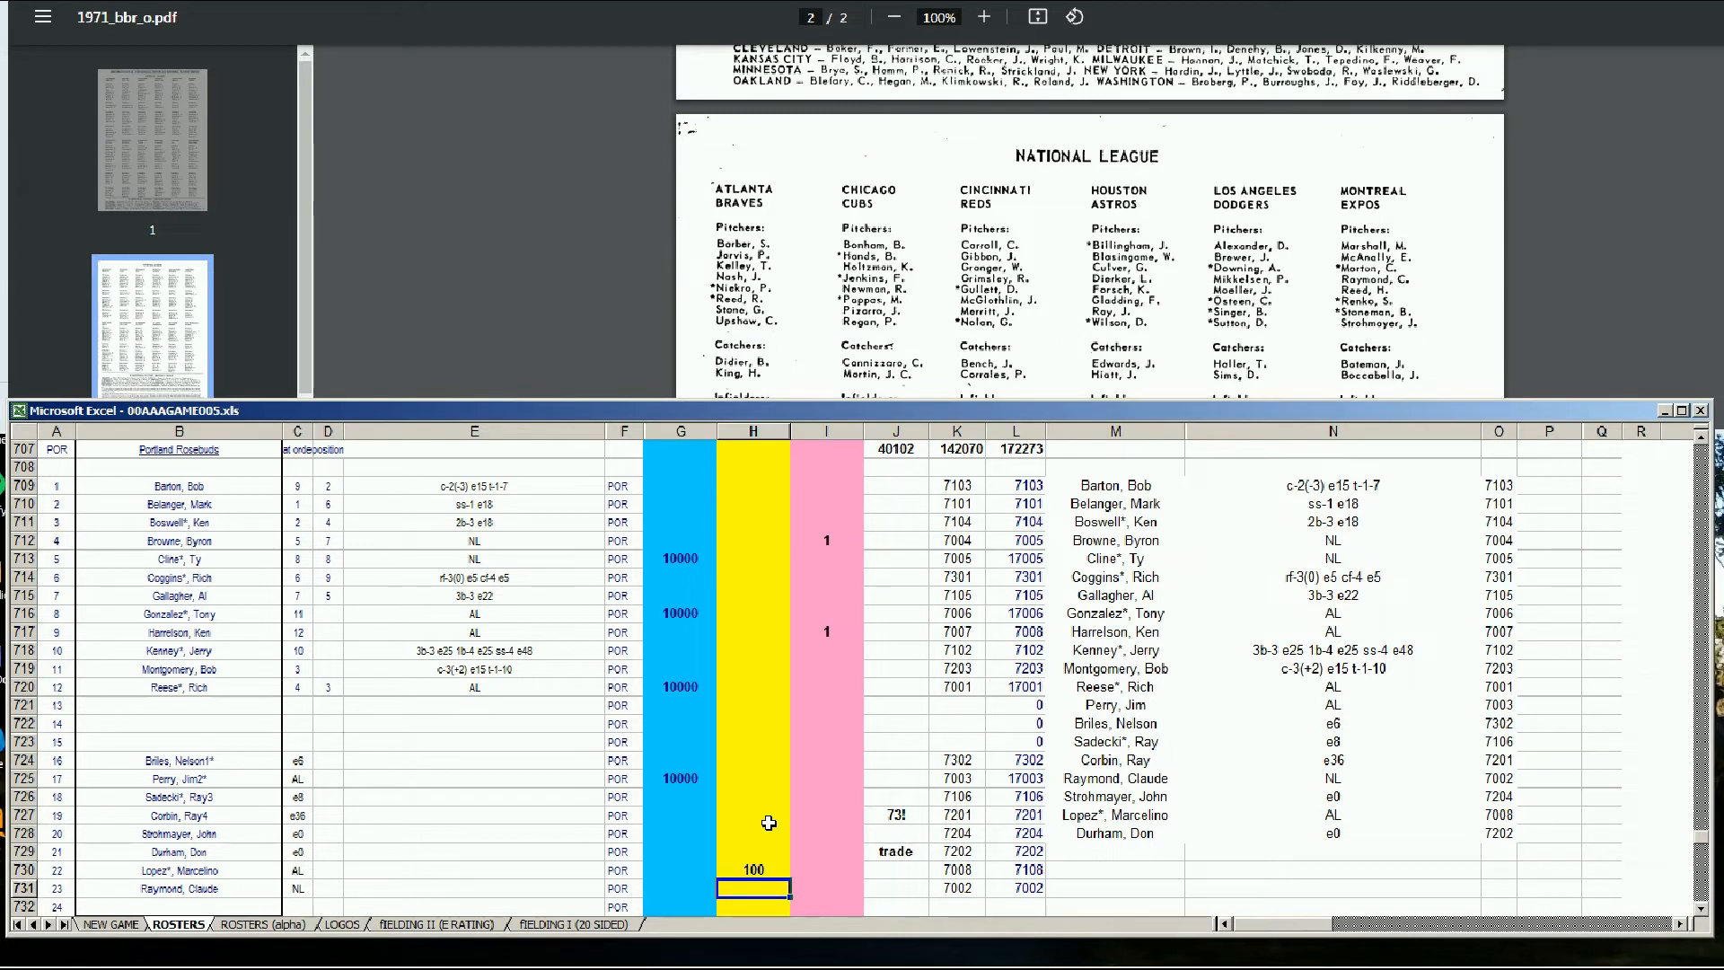
type("100")
key("Up")
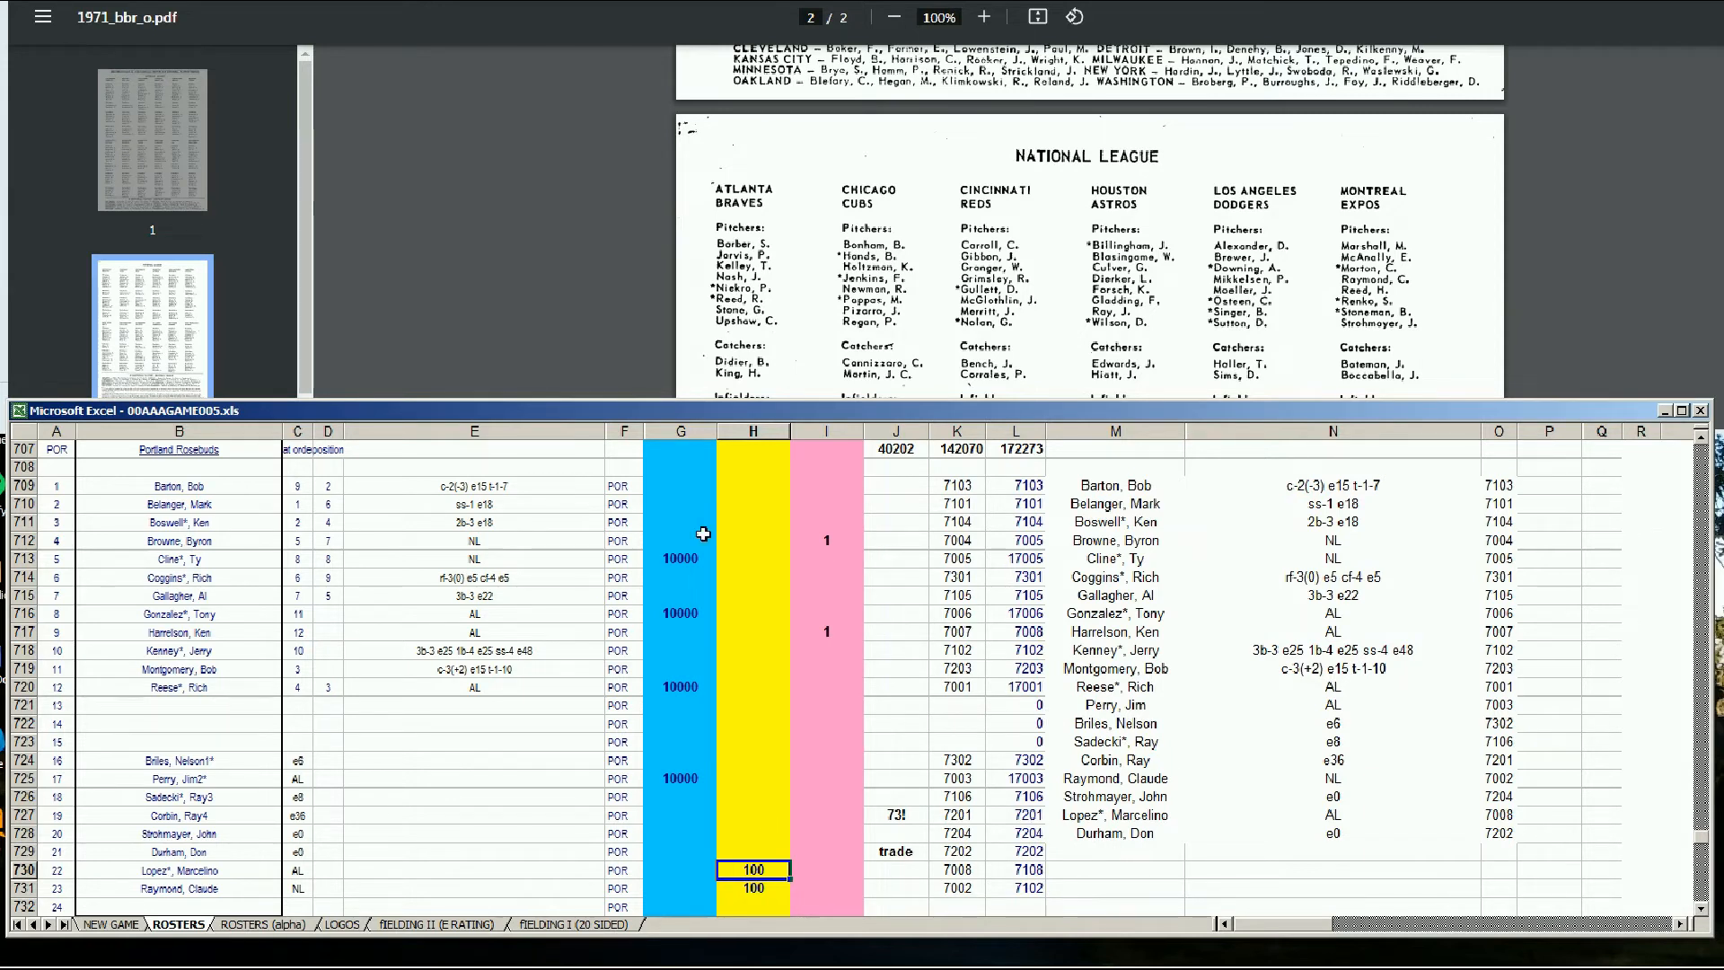
Review the coded entries in the blue, yellow and pink columns G, H and I of the Portland Rosebuds roster
left_click(686, 431)
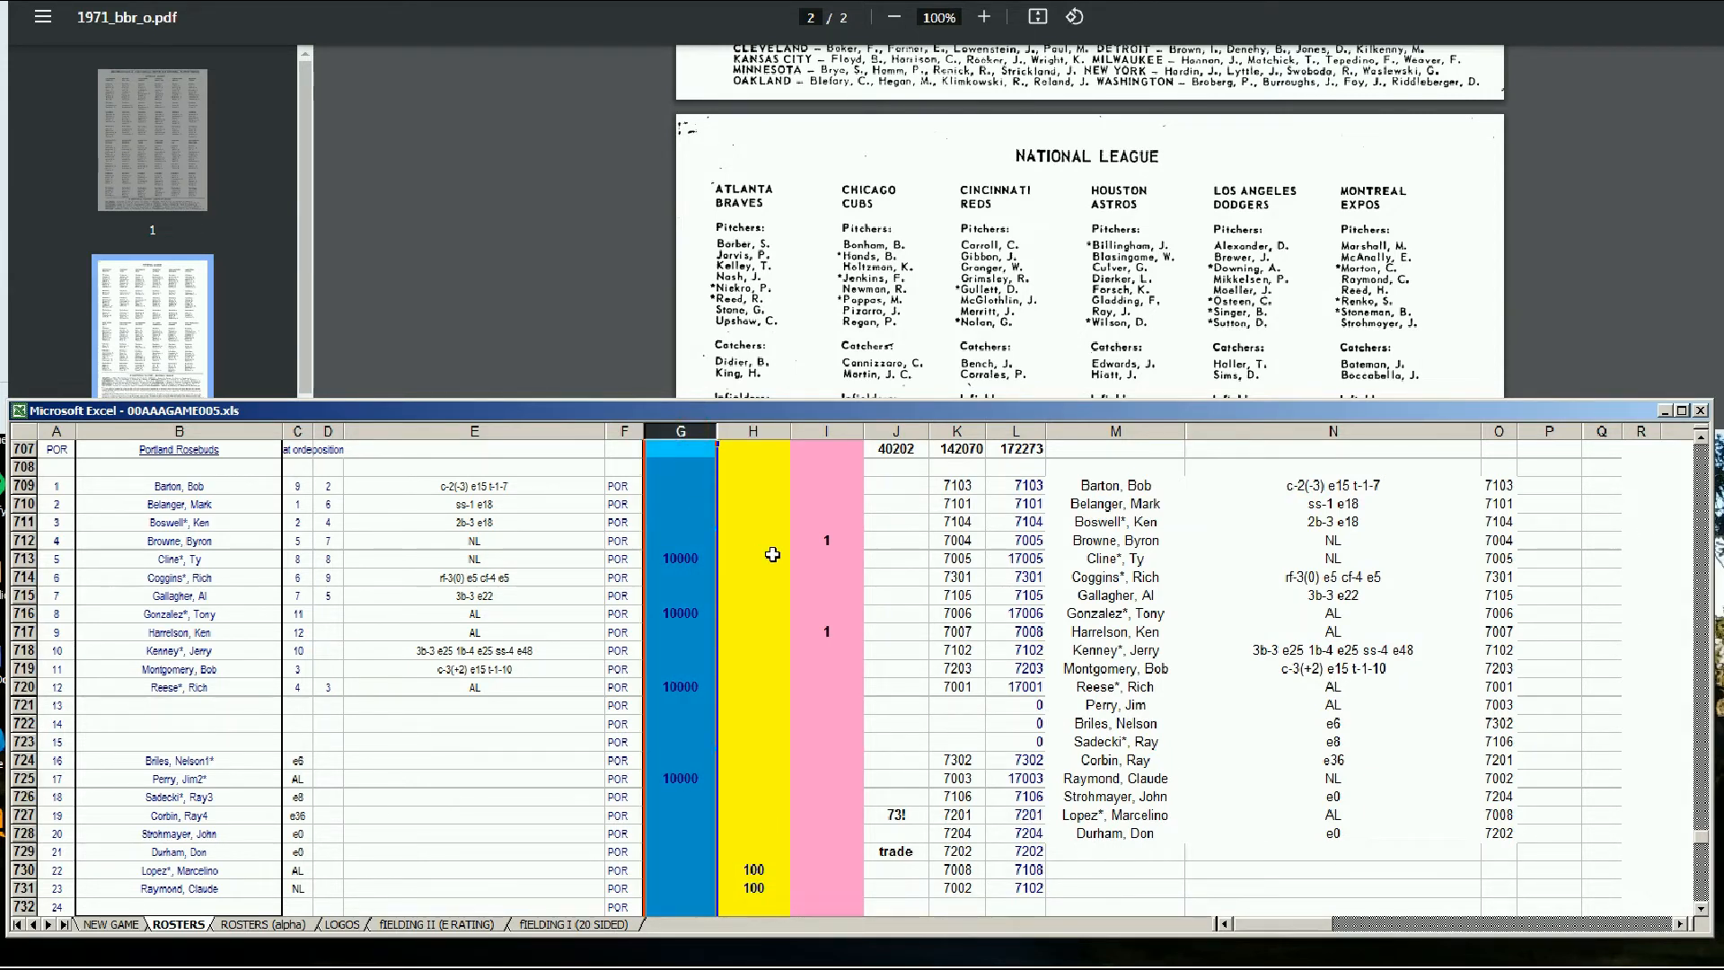
left_click(772, 436)
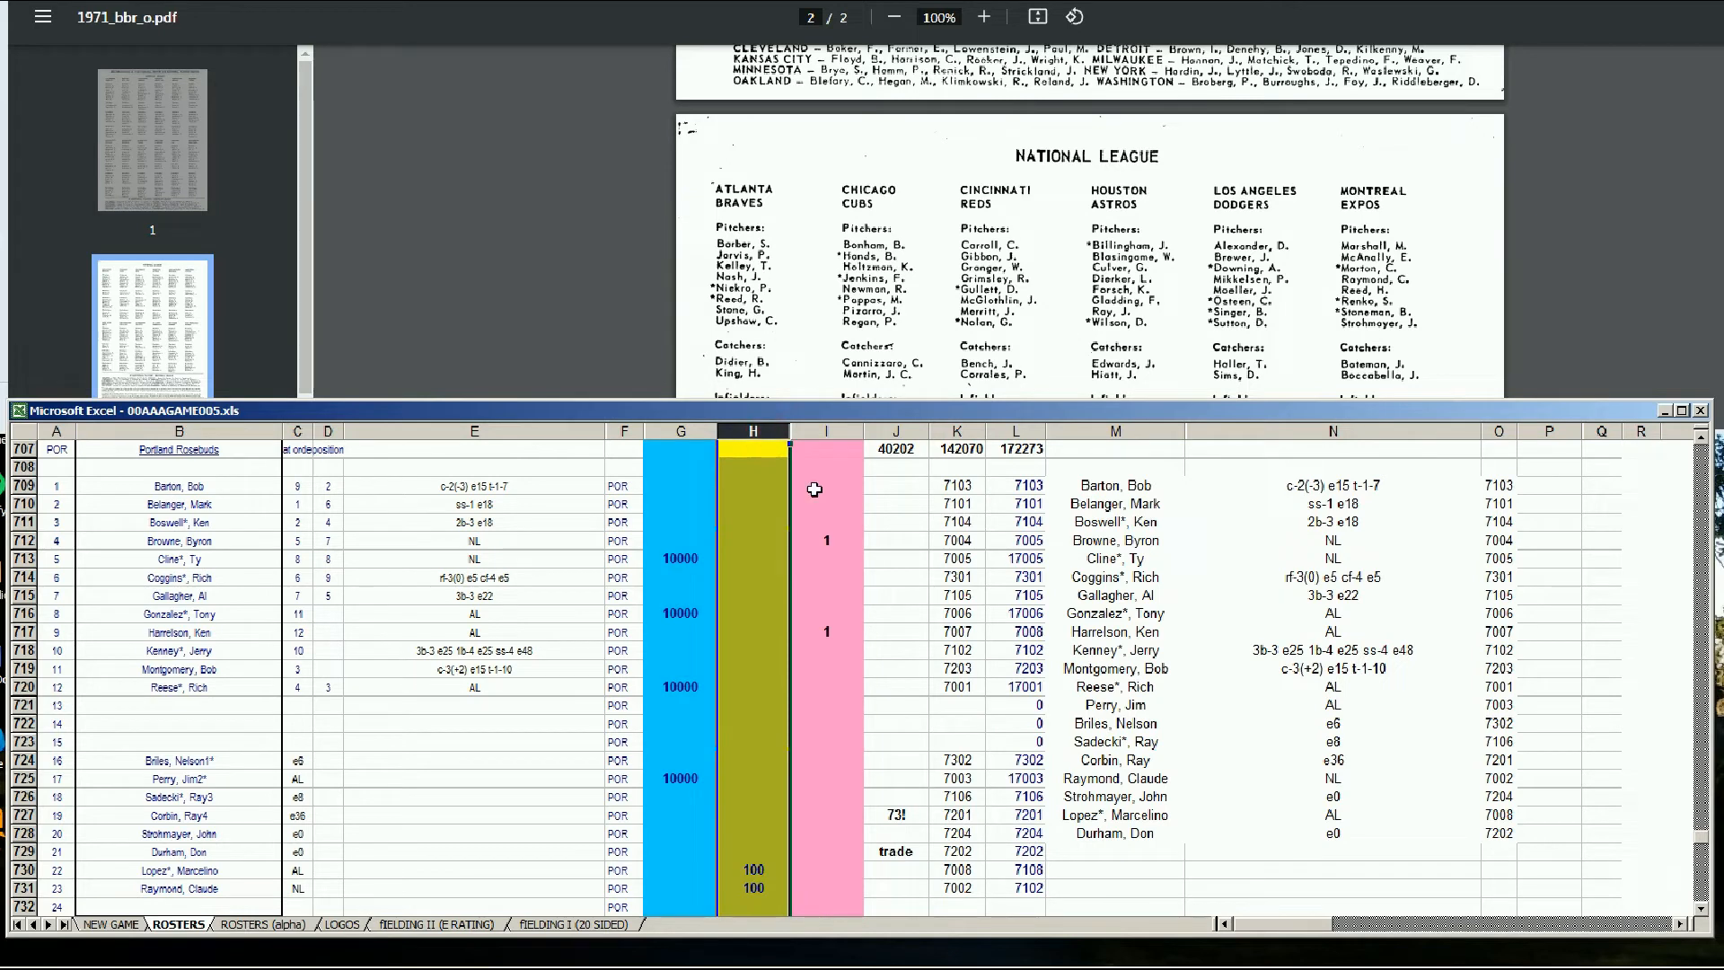
left_click(831, 433)
left_click(754, 612)
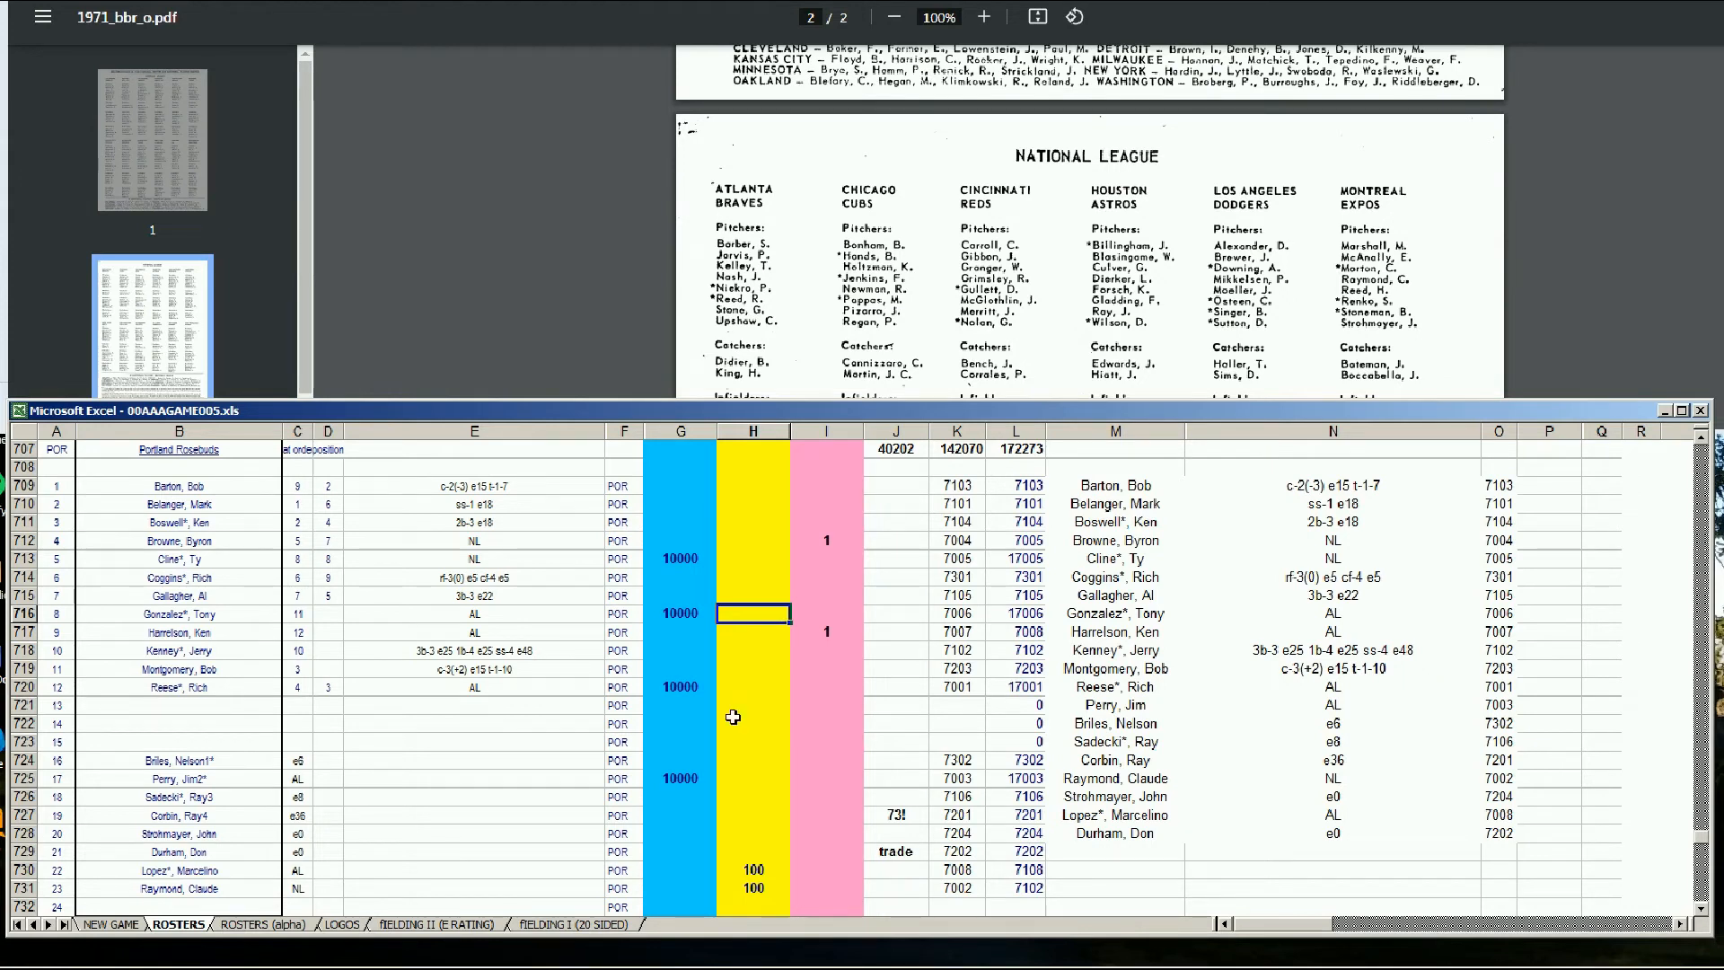
left_click(687, 777)
left_click(681, 688)
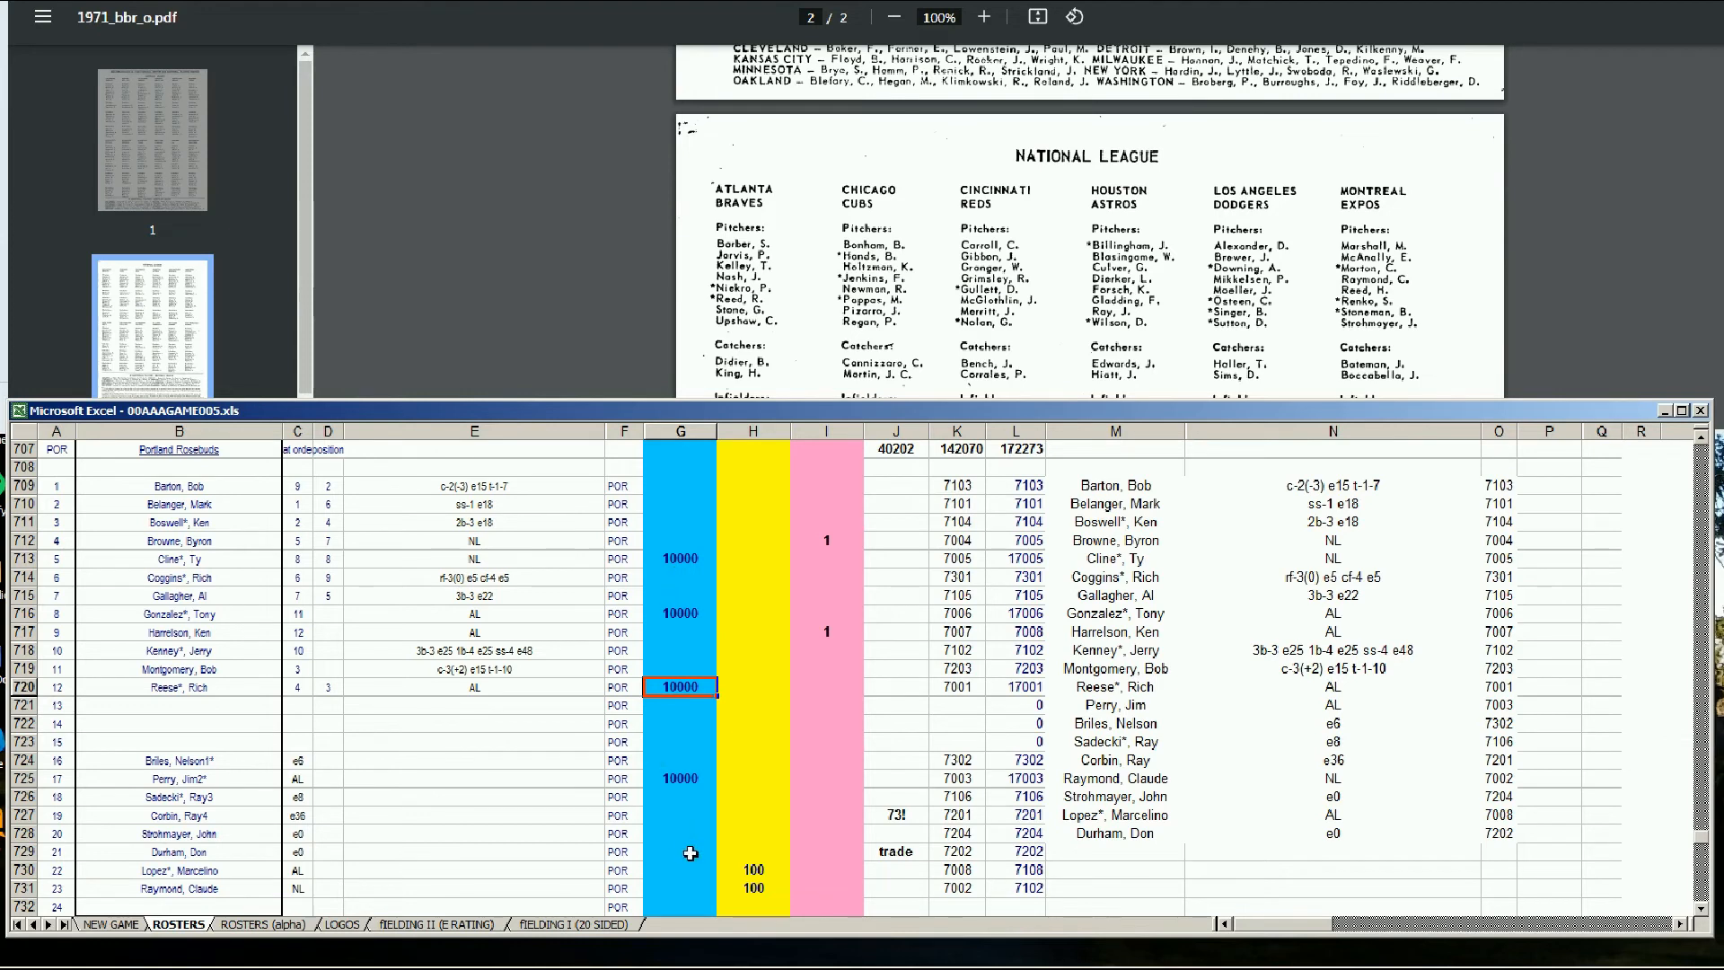
left_click(755, 871)
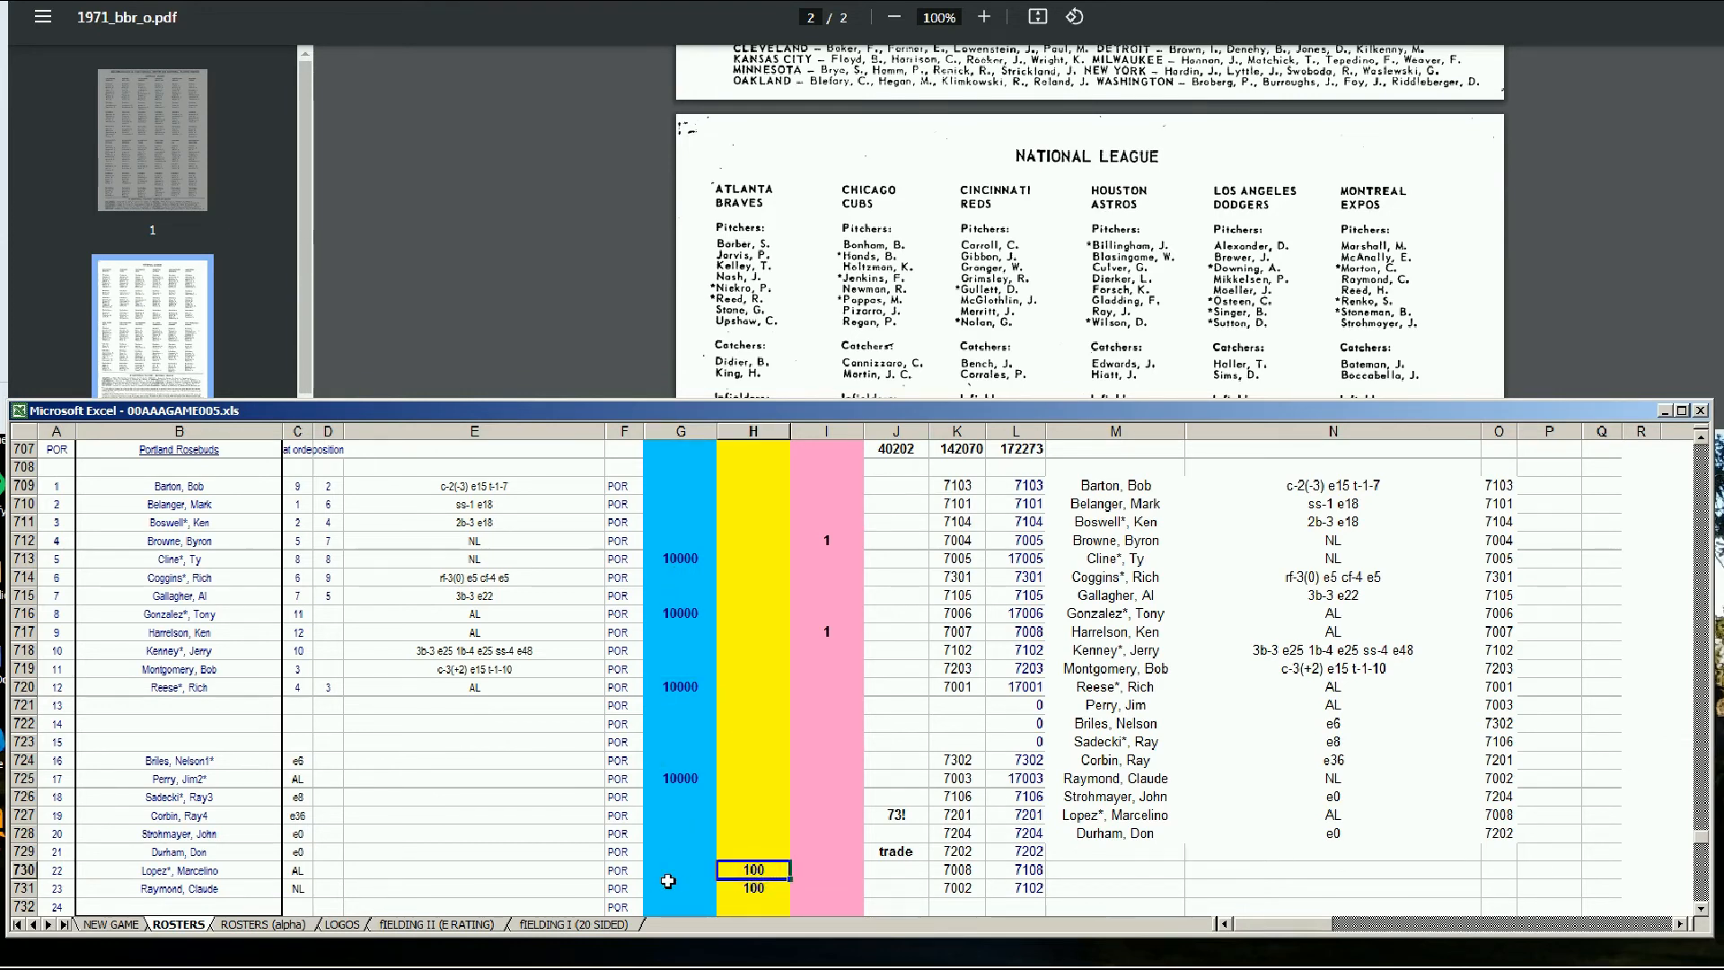
left_click_drag(696, 558, 722, 659)
left_click(722, 657)
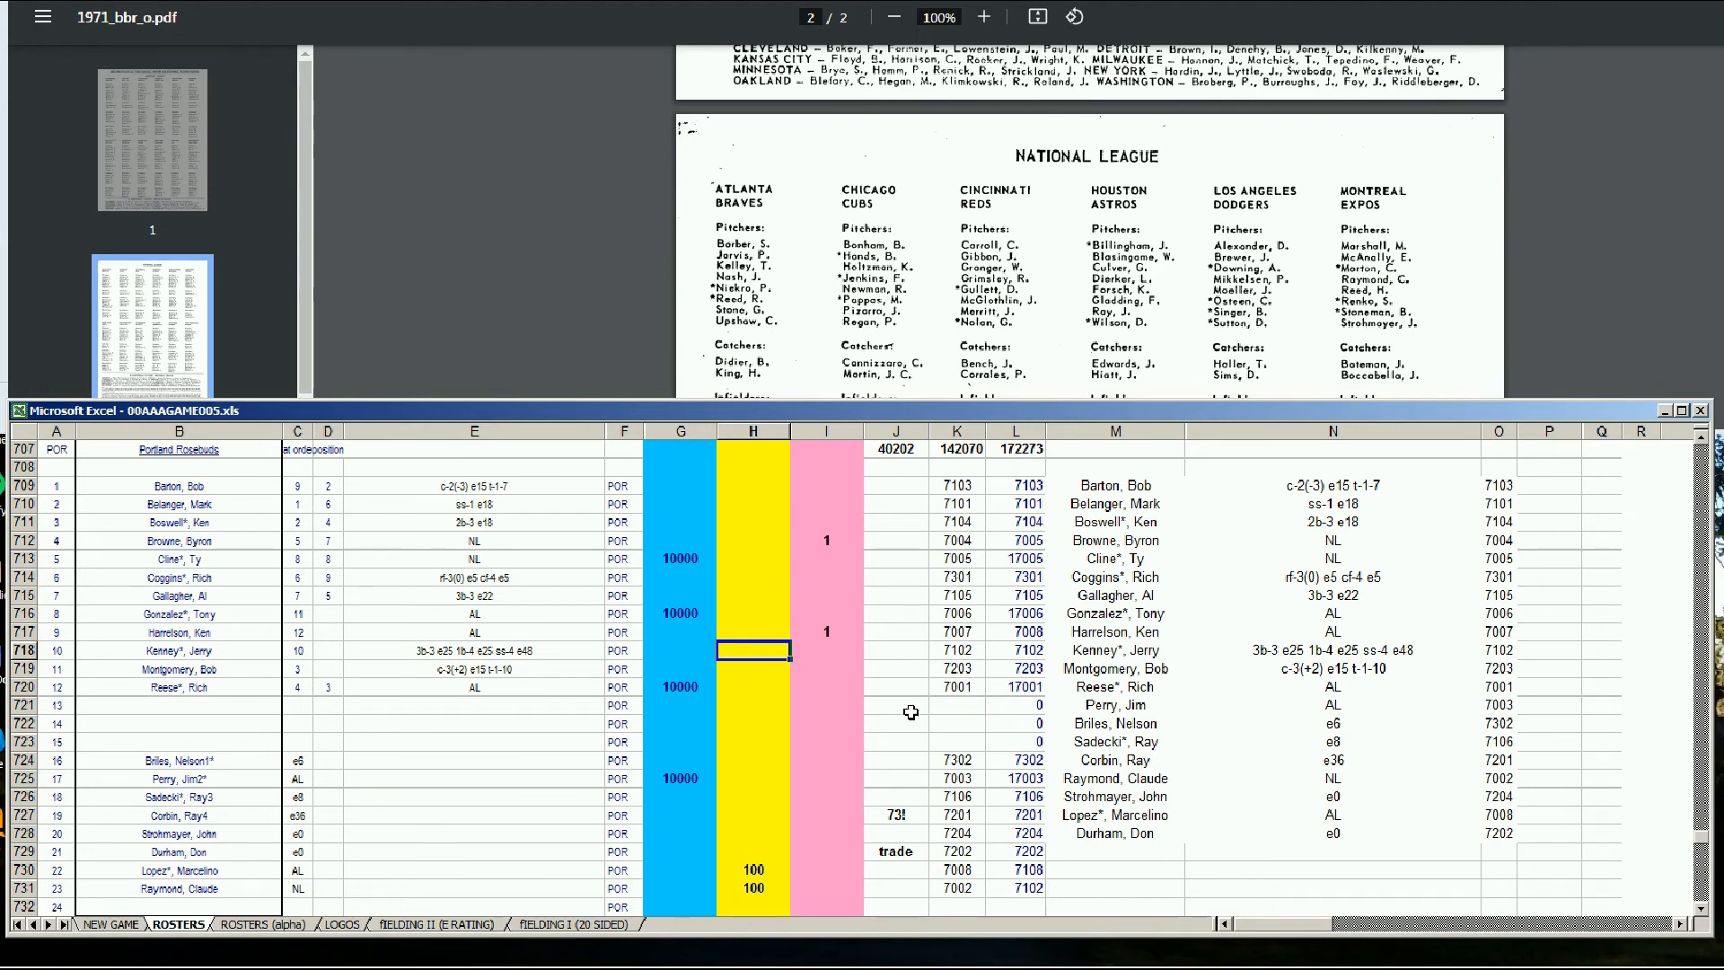
left_click(685, 581)
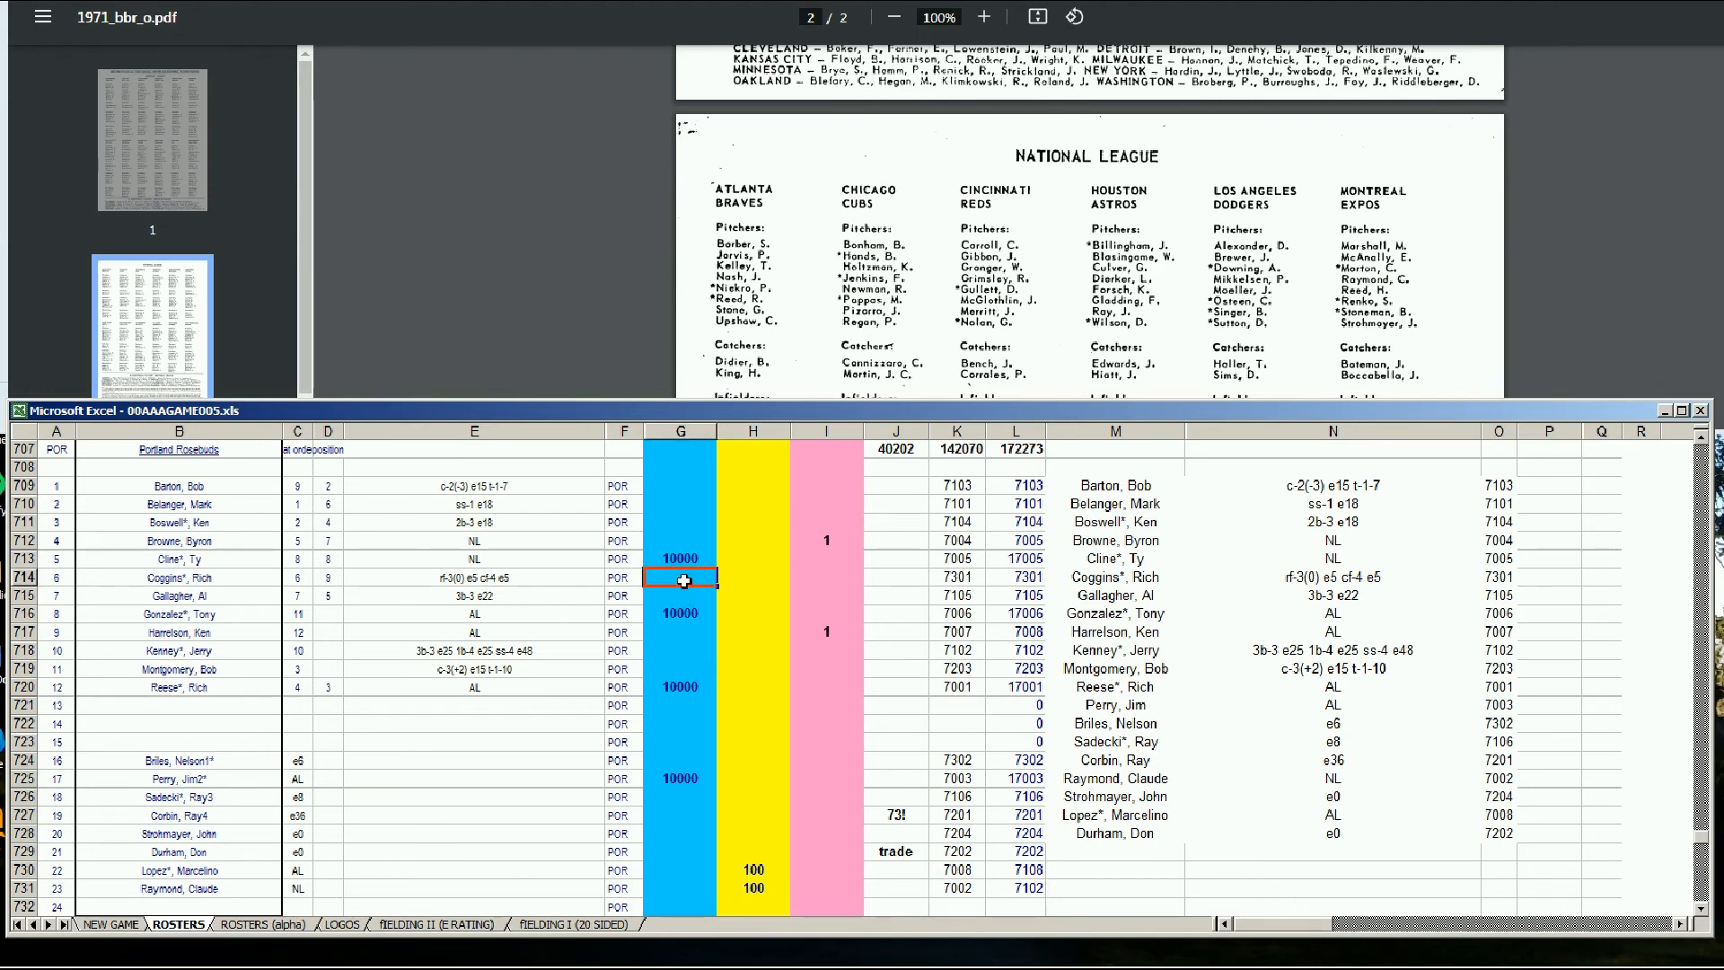
left_click(754, 628)
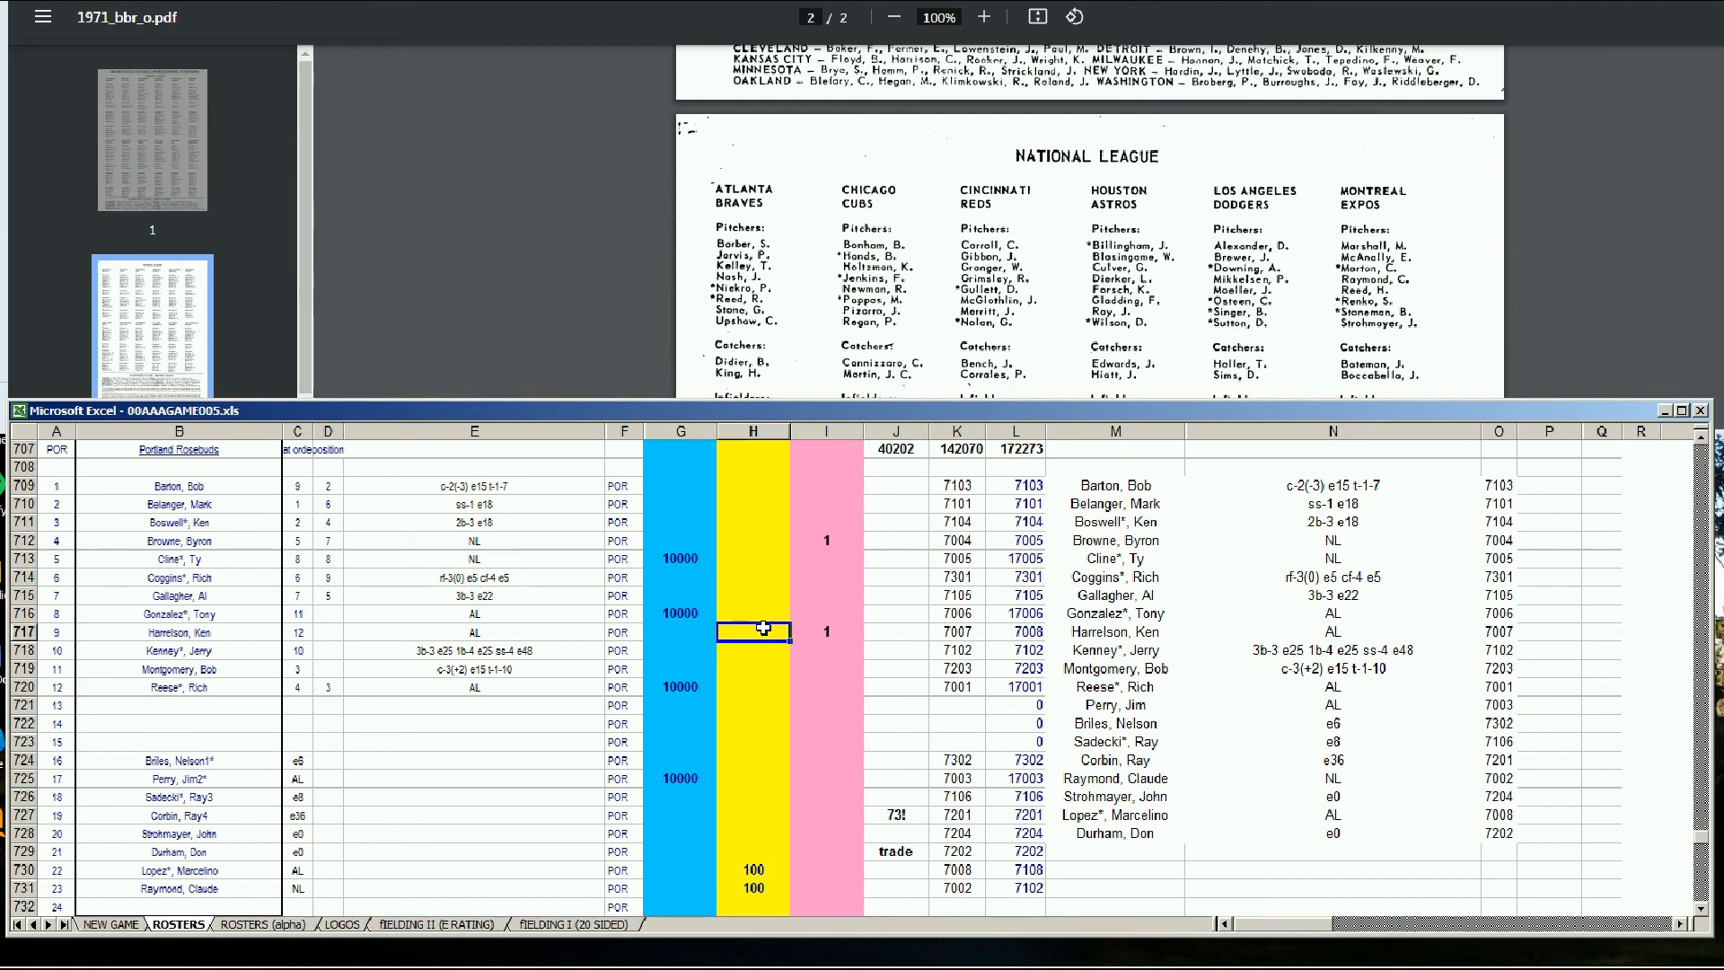